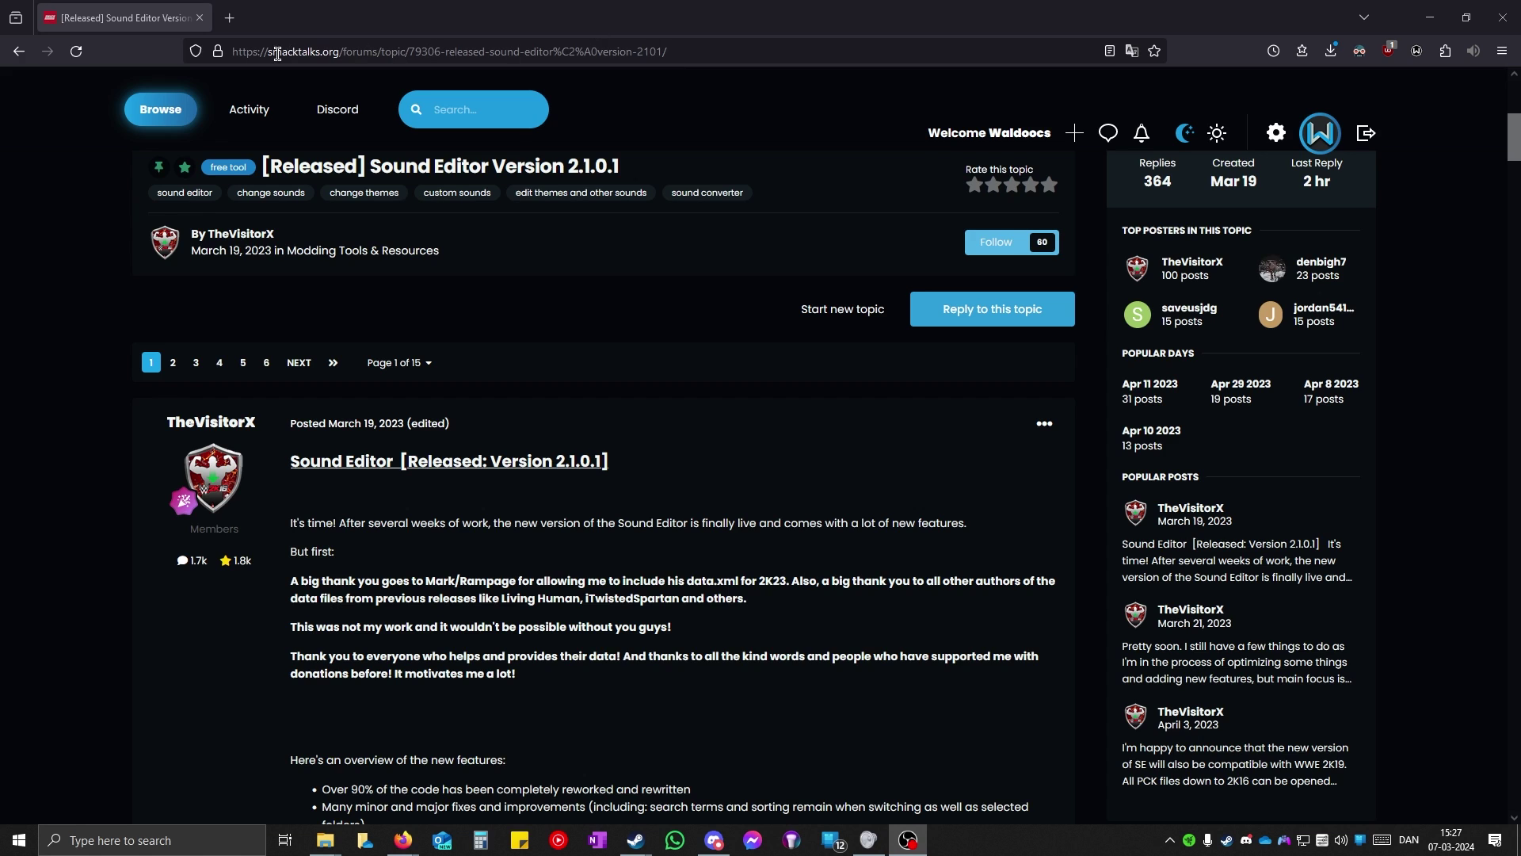
Step: Scroll the Sound Editor post to its Download section and reveal the hidden installer links
scroll(556, 309, up, 3)
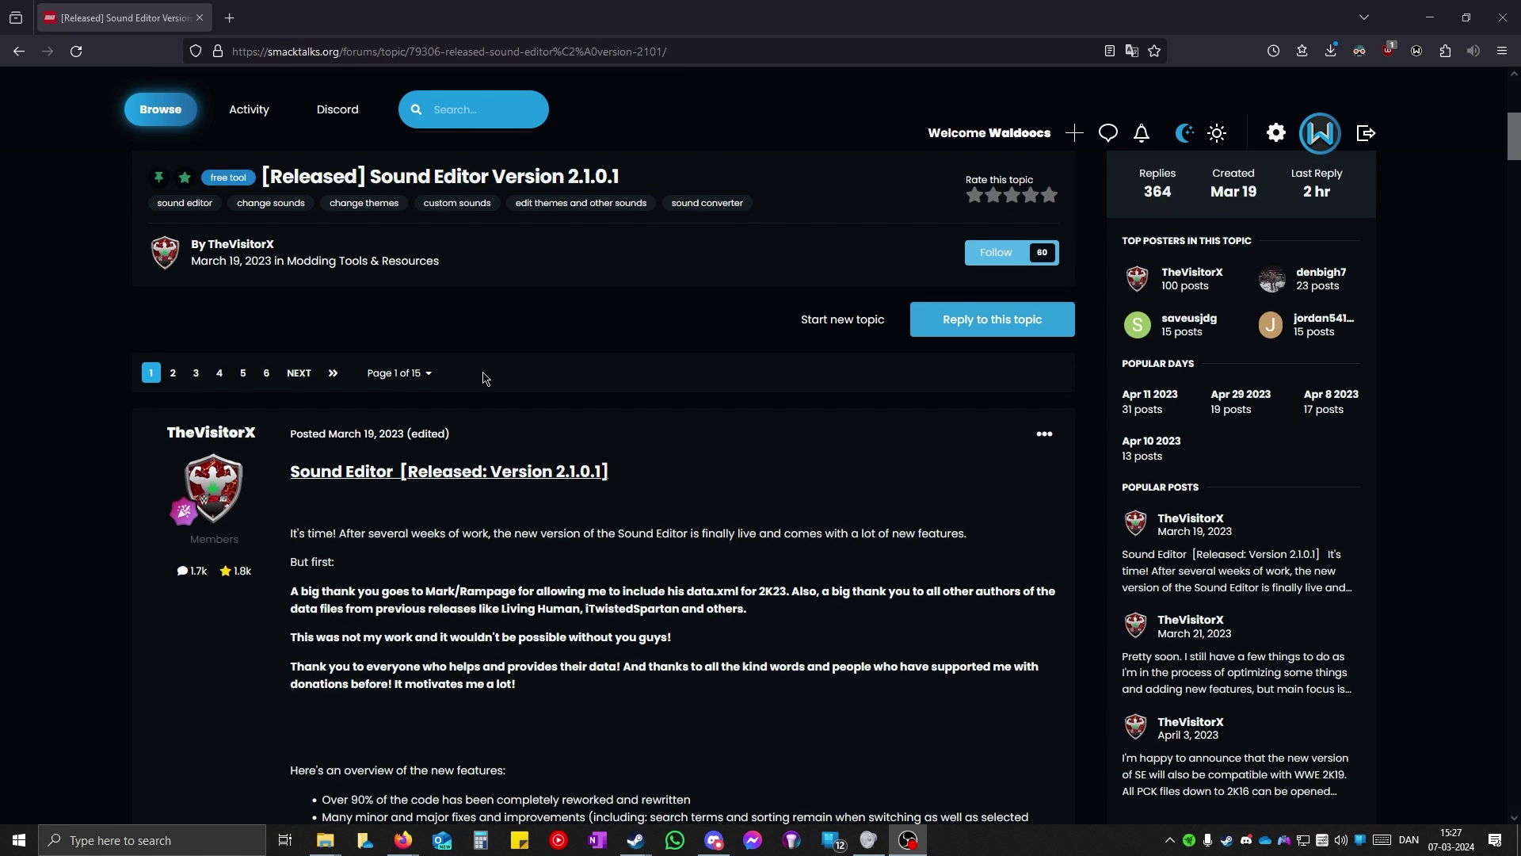
drag(492, 408, 369, 408)
click(297, 483)
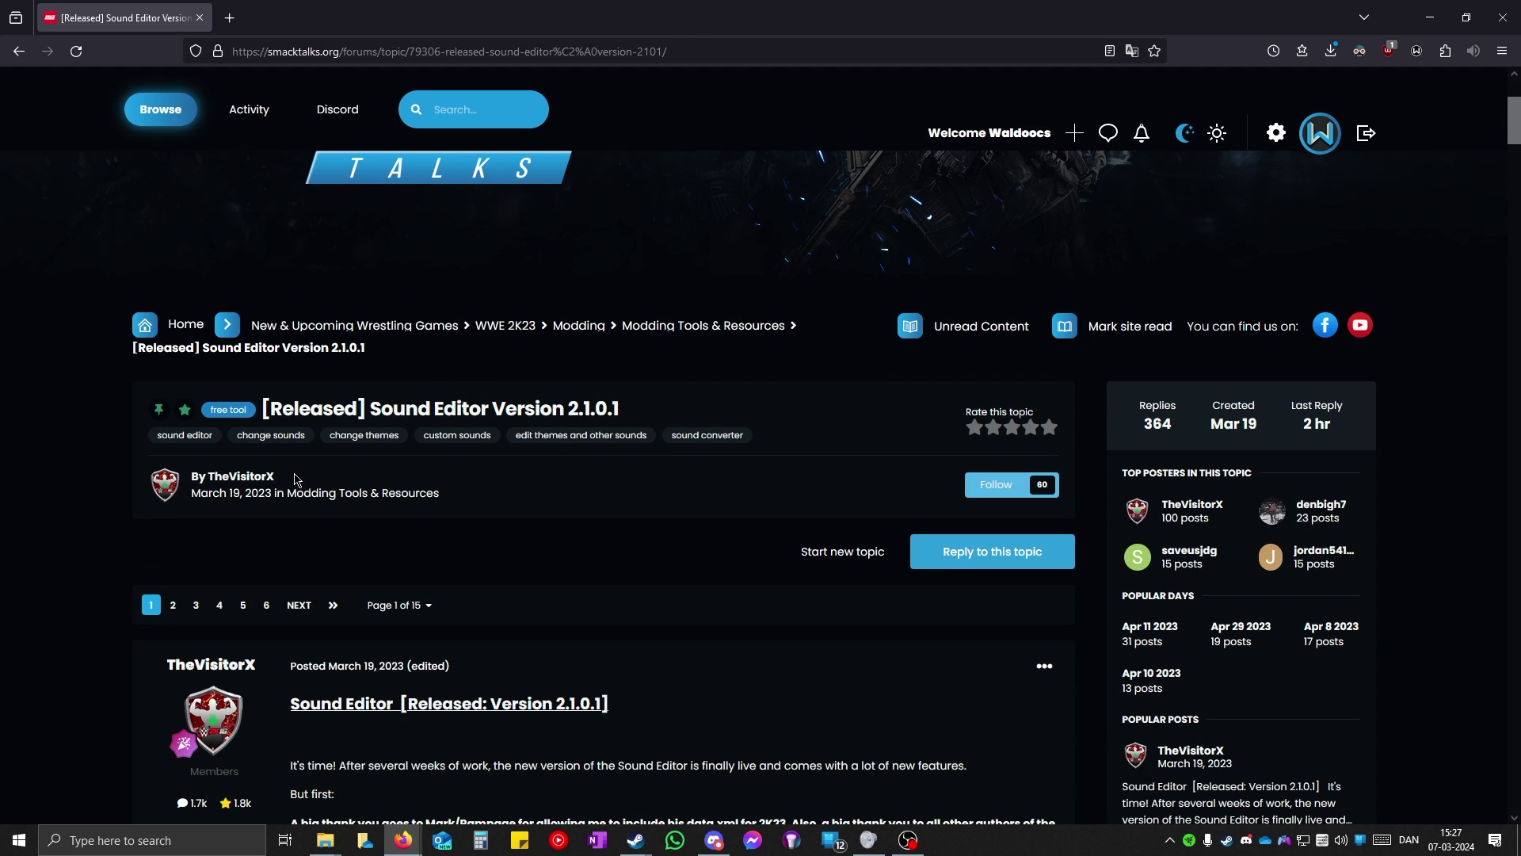
scroll(305, 476, down, 6)
middle_click(740, 267)
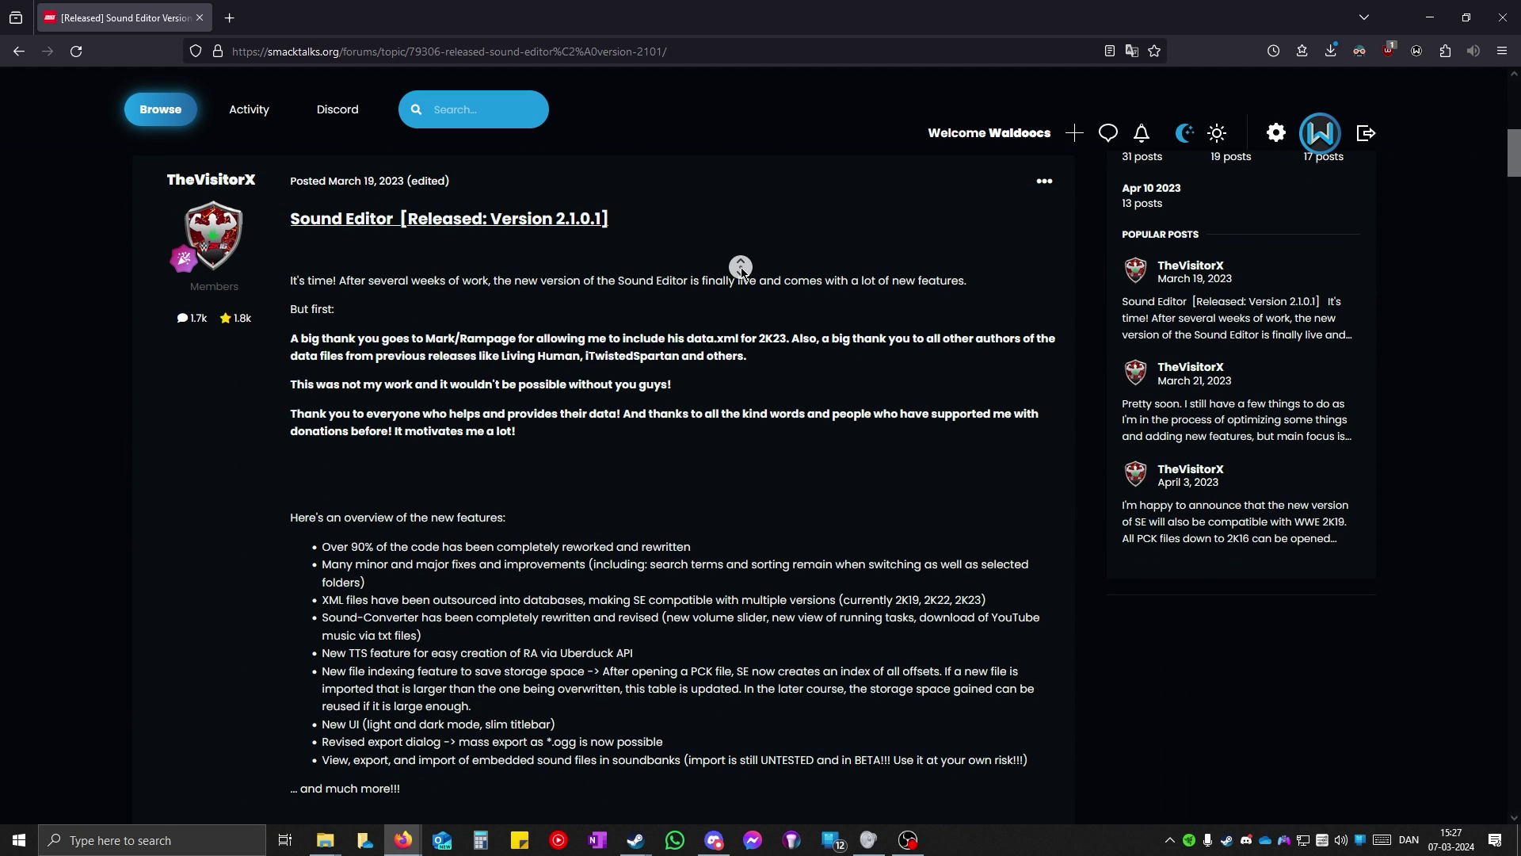
click(482, 378)
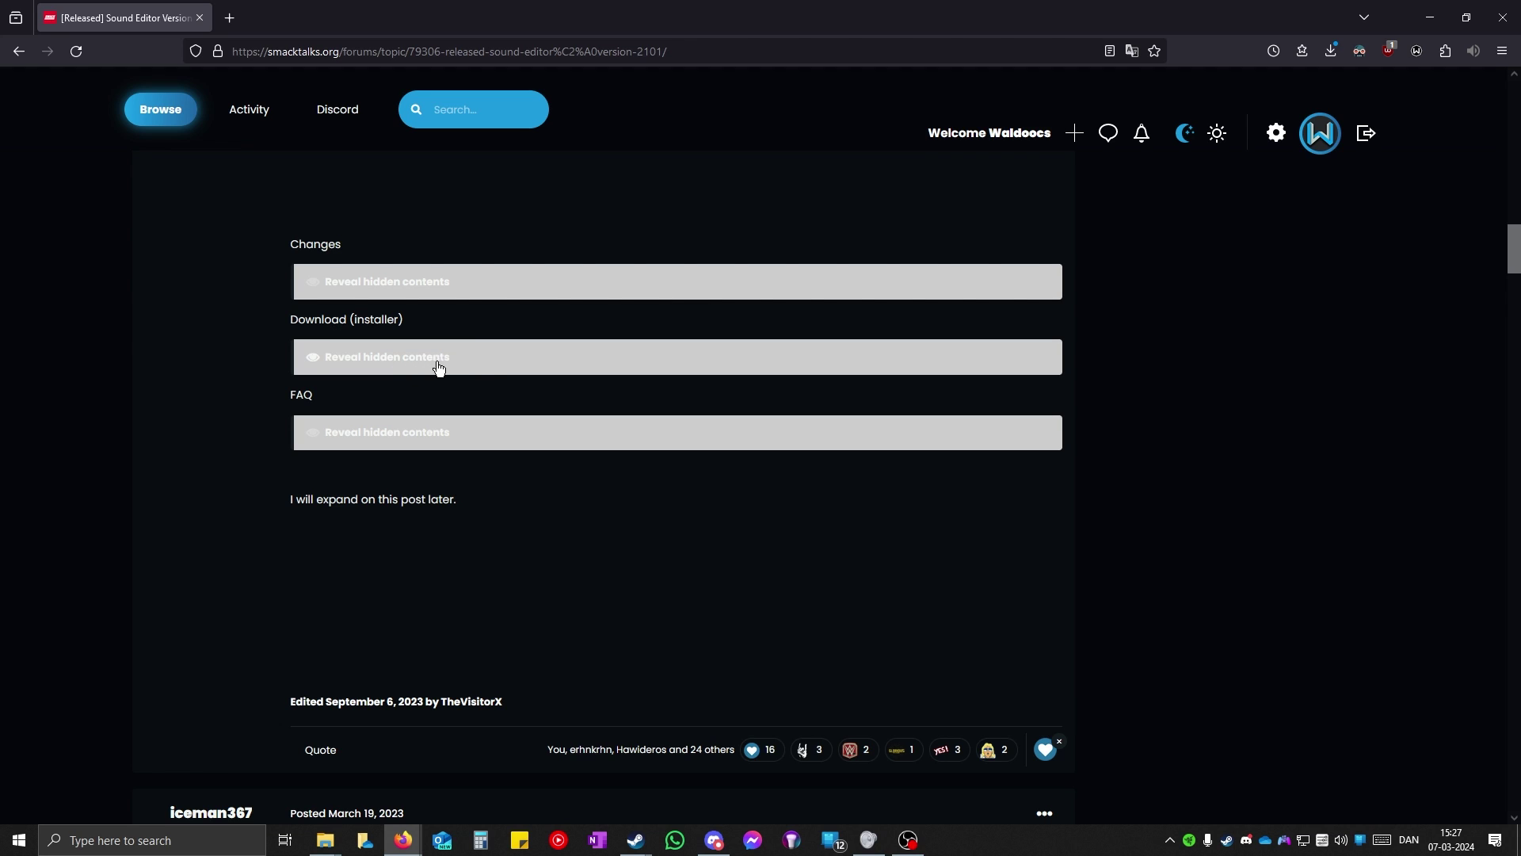
click(390, 363)
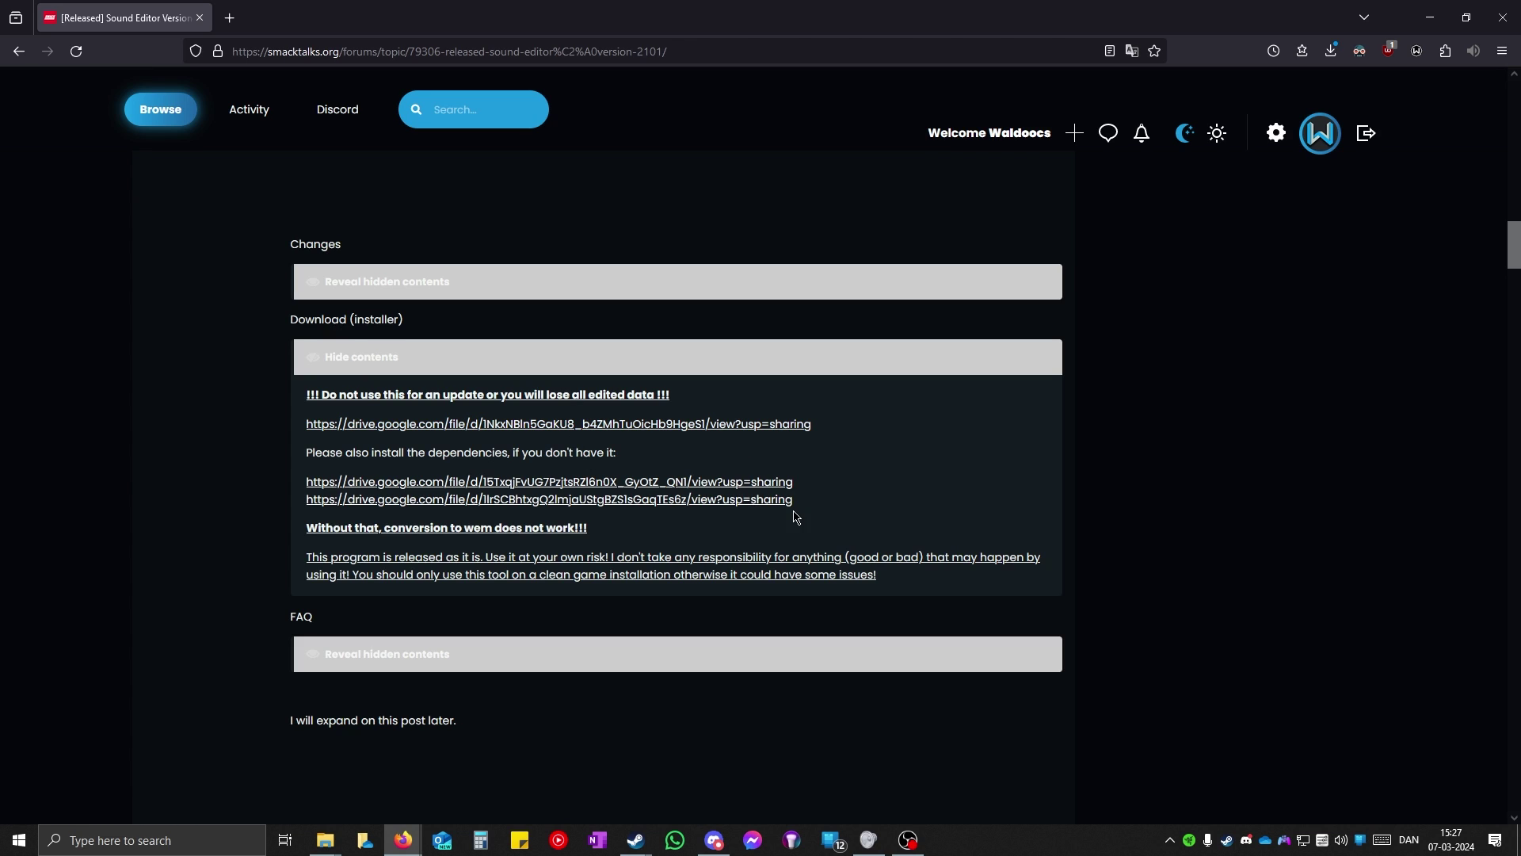
drag(794, 500, 305, 484)
click(316, 471)
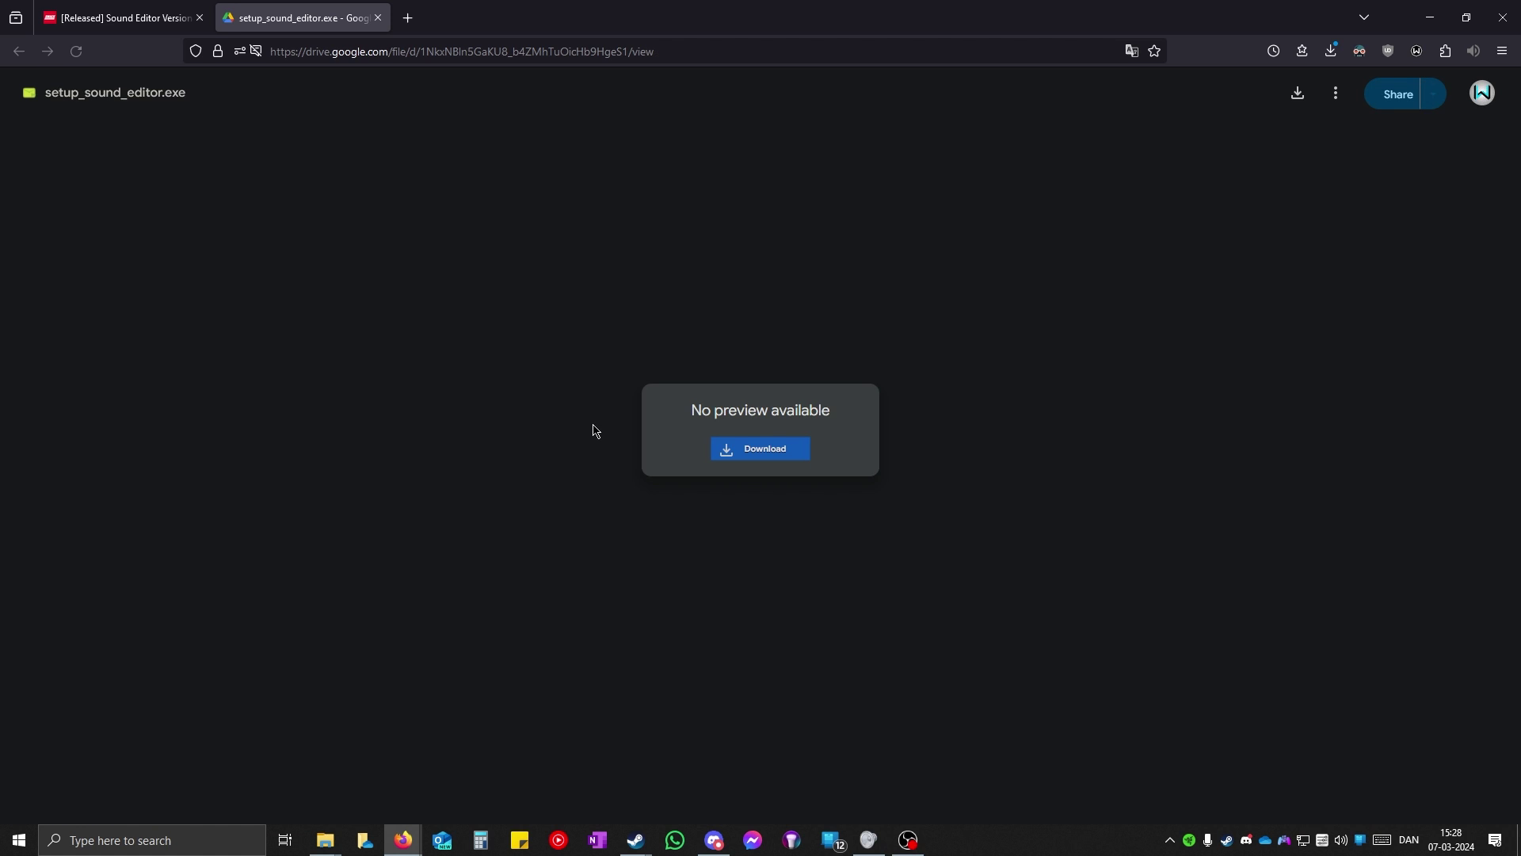
Step: Download setup_sound_editor.exe from Google Drive past the virus-scan warning and expand SmartScreen's More info
mouse_move(241, 94)
mouse_down()
mouse_move(69, 94)
mouse_move(254, 111)
mouse_up()
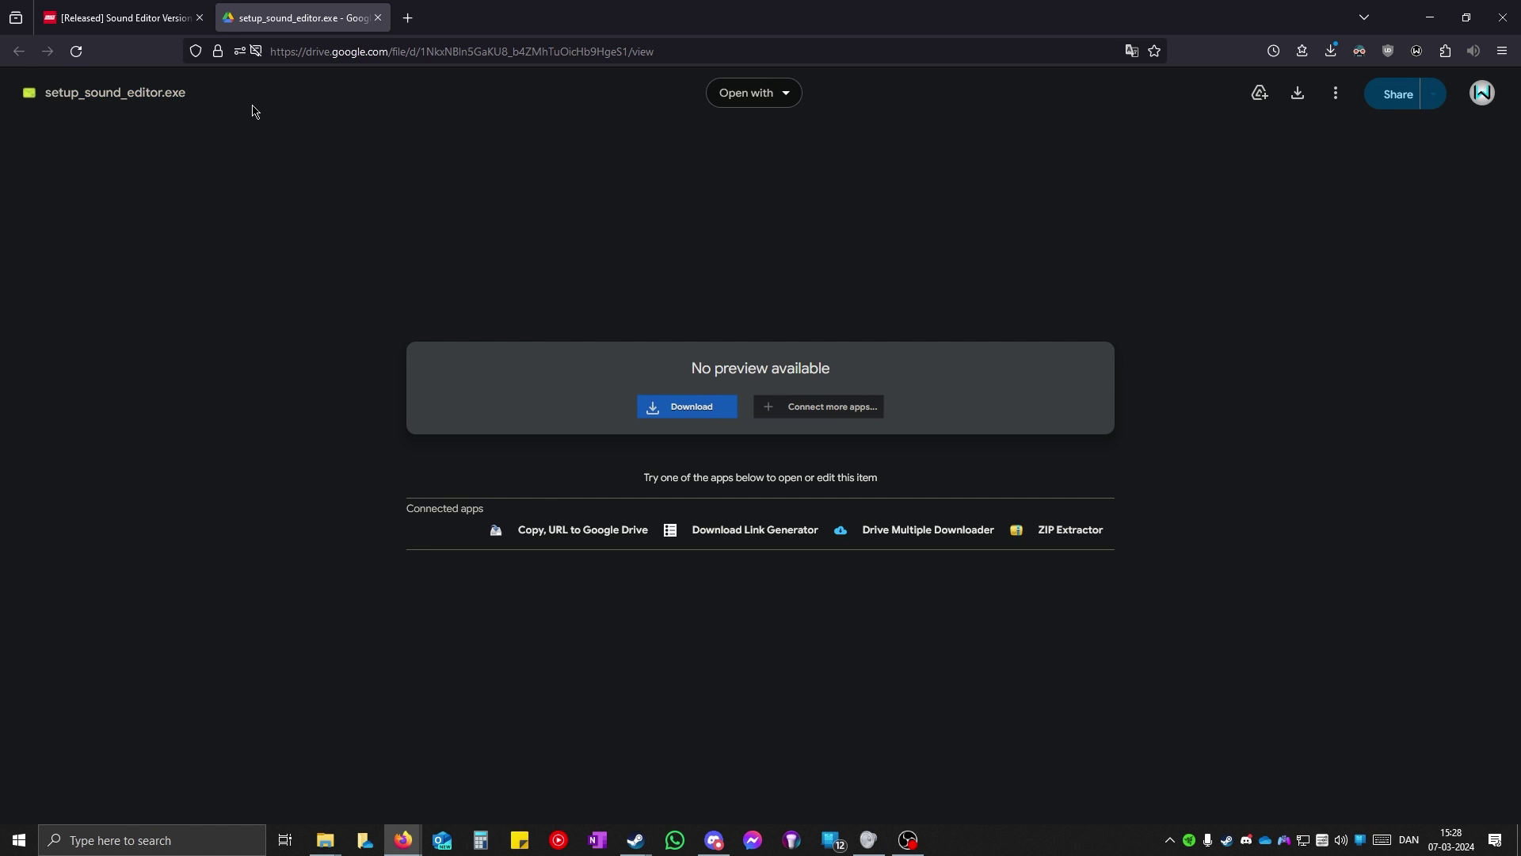
click(1298, 94)
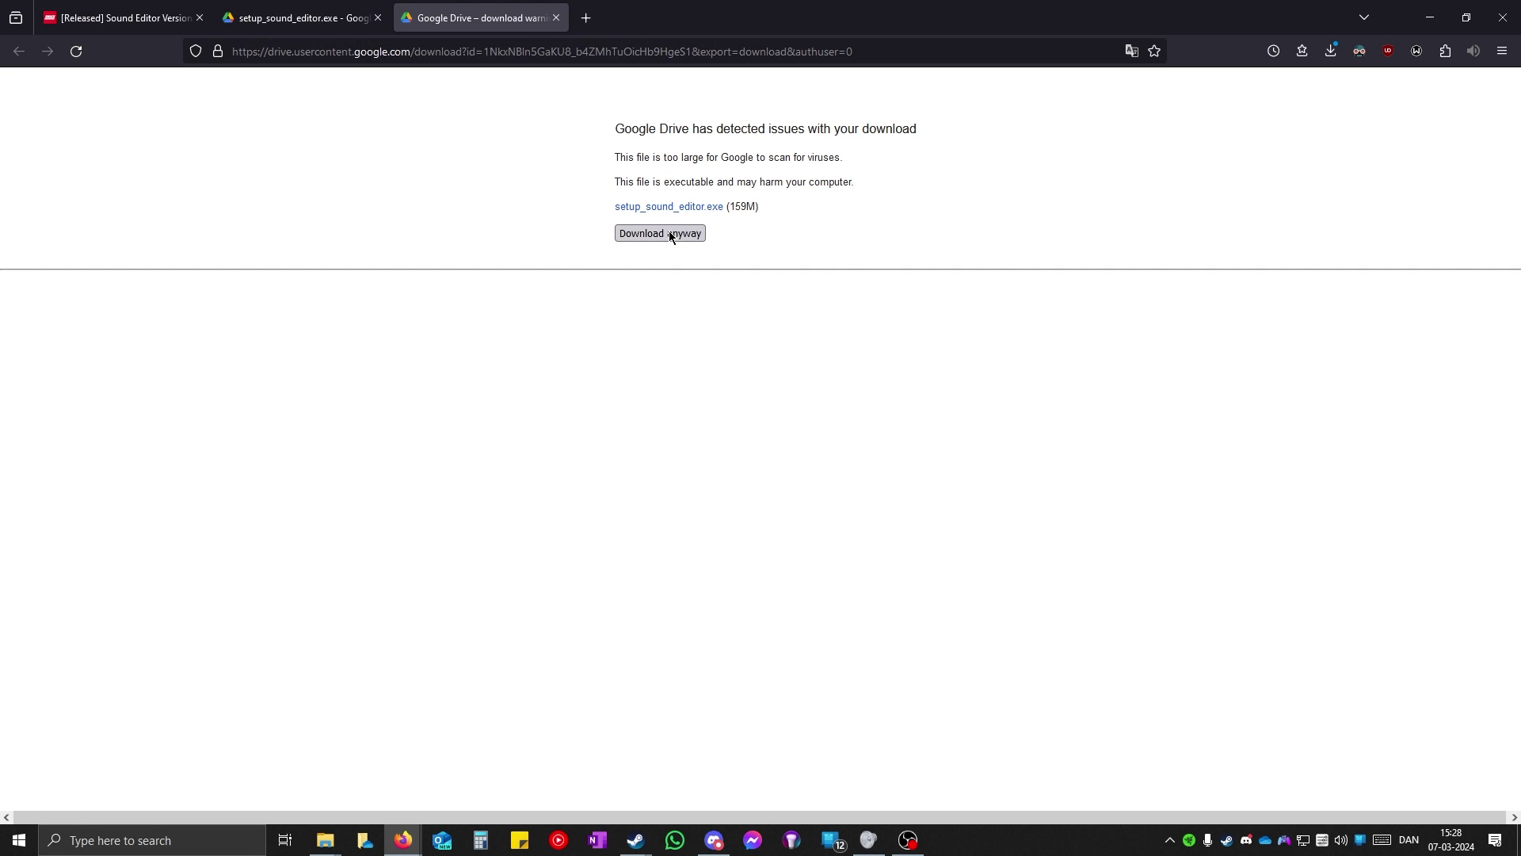
click(660, 234)
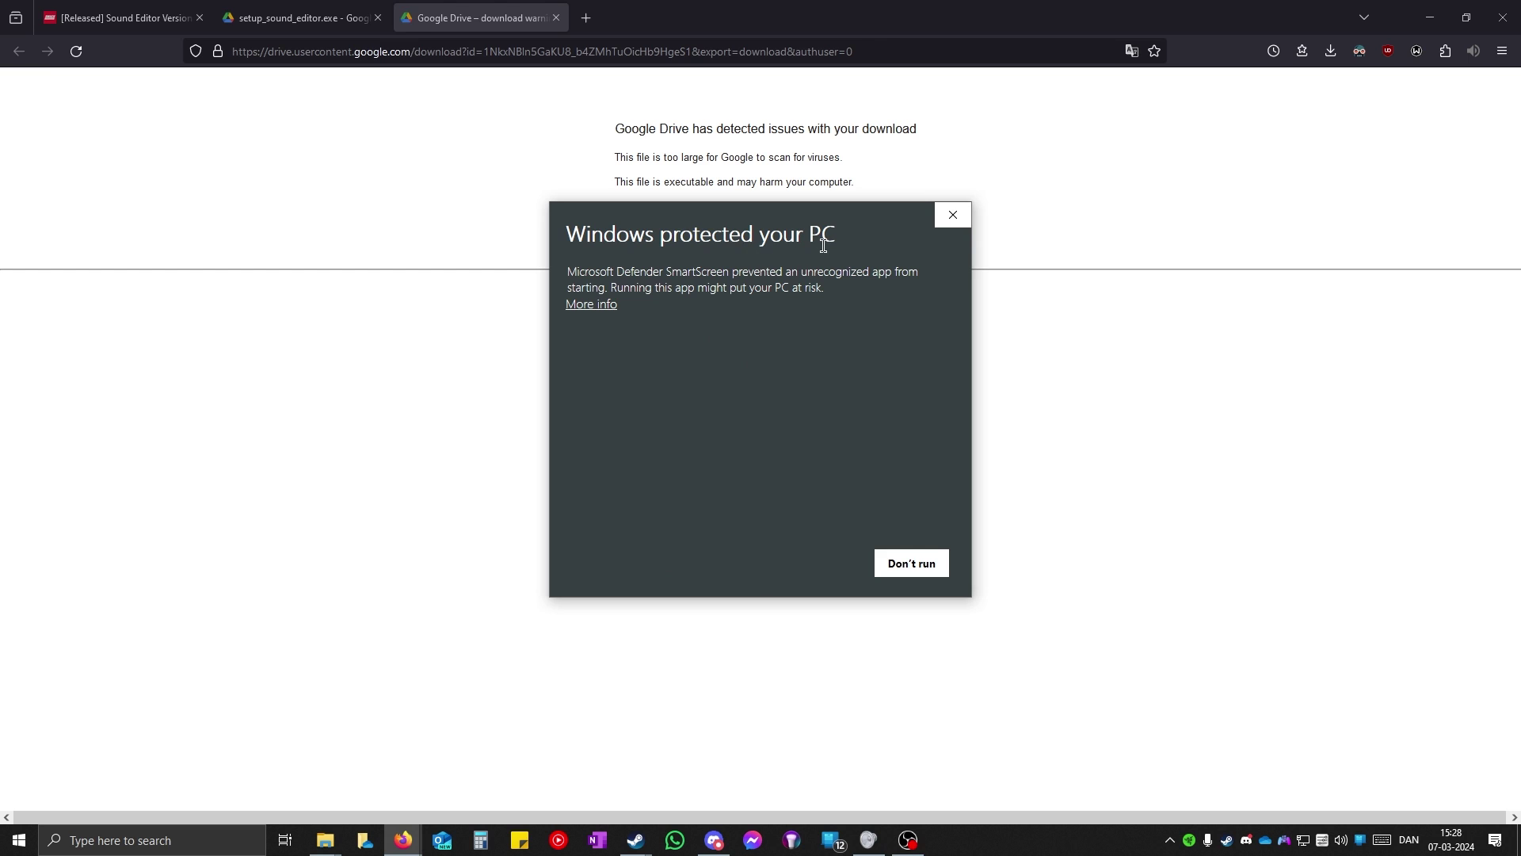
click(593, 306)
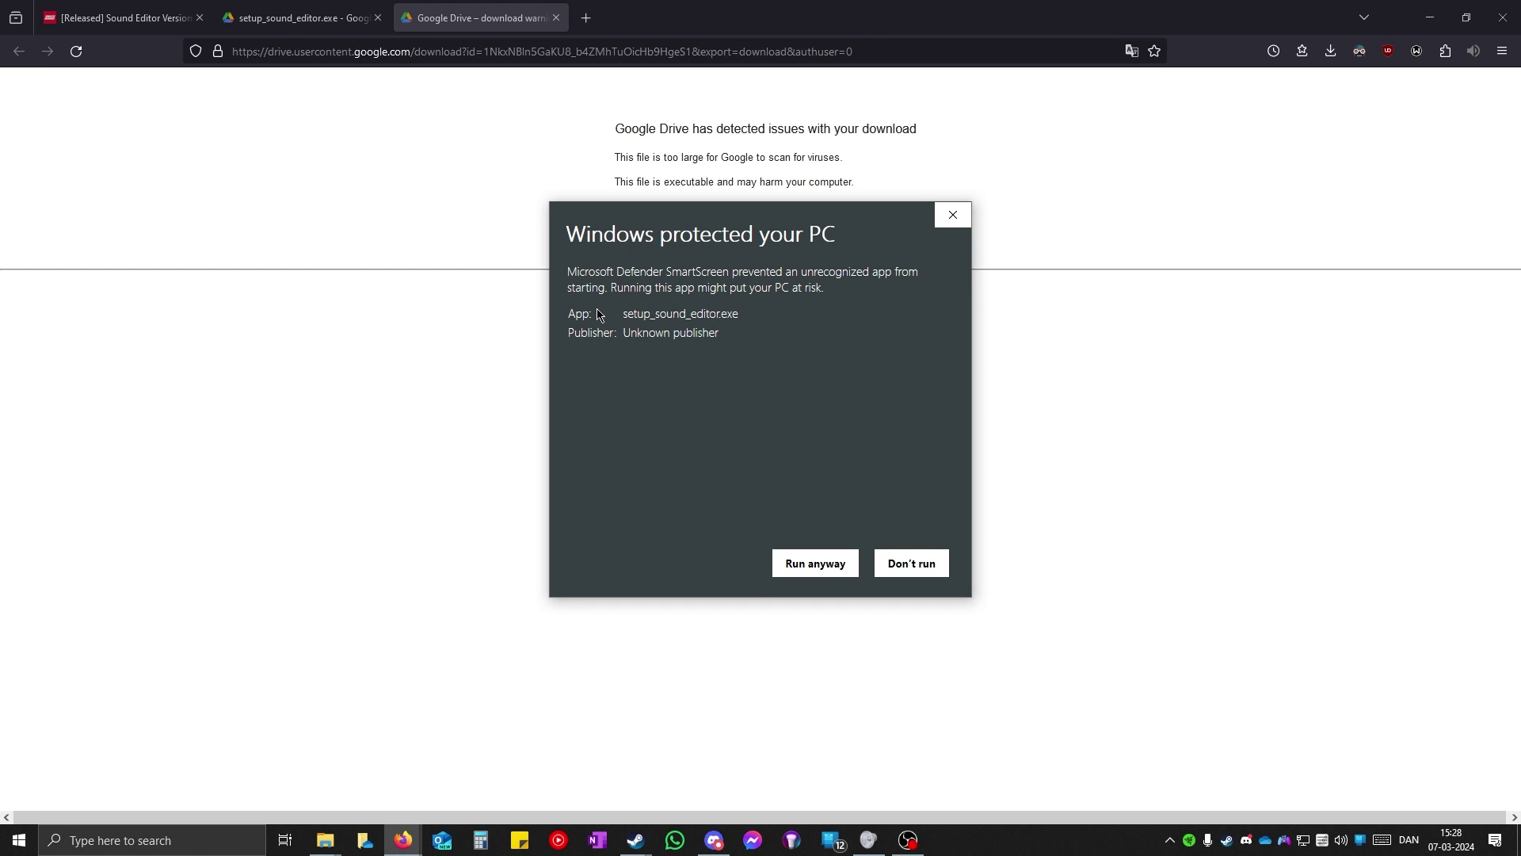
Step: Run the installer past SmartScreen and UAC, and accept the license agreement
click(799, 565)
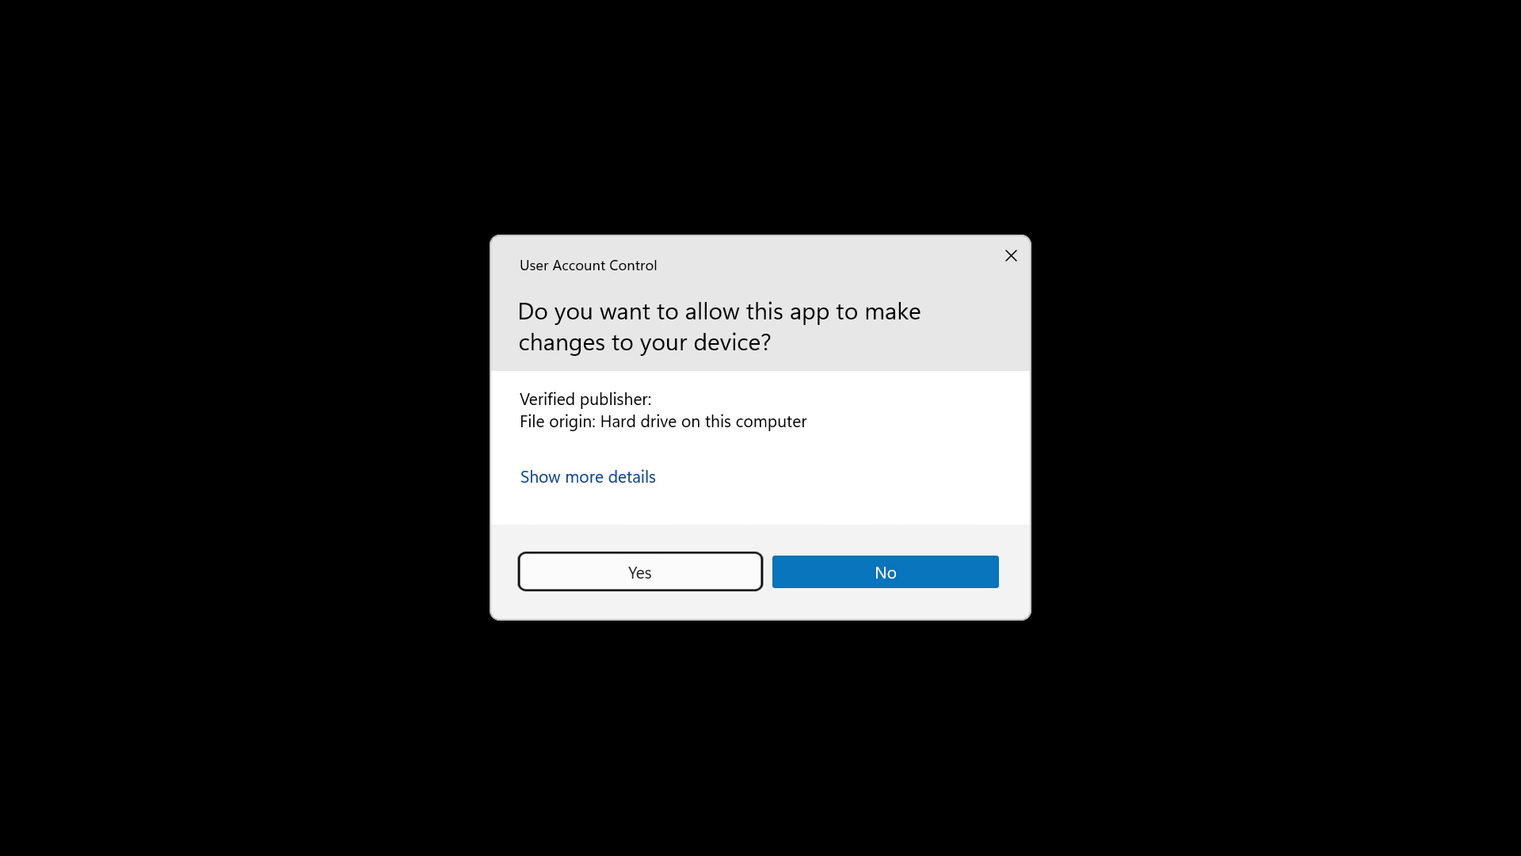
click(691, 569)
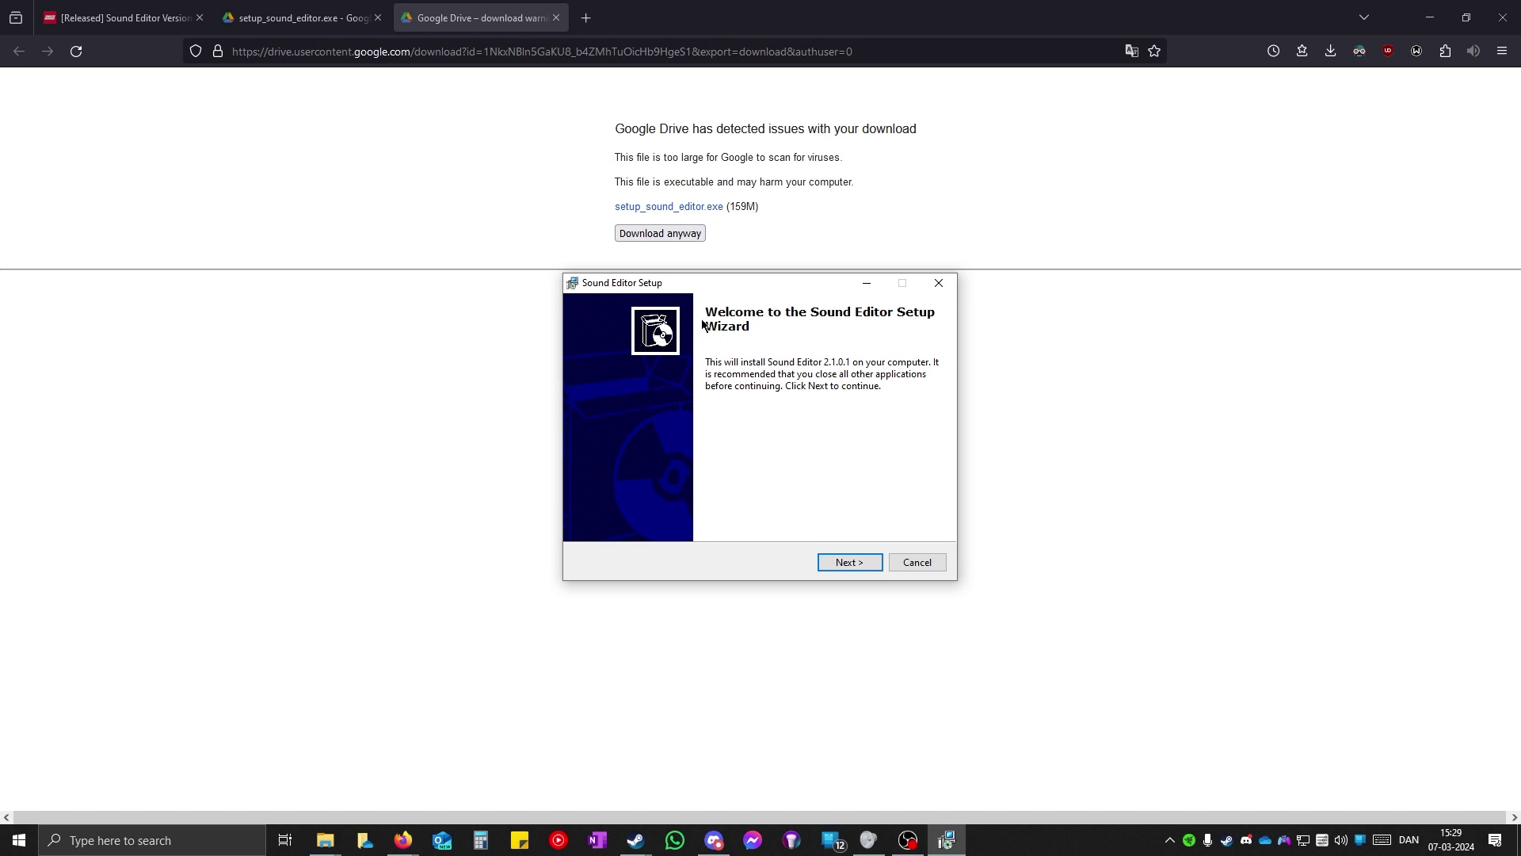
click(845, 564)
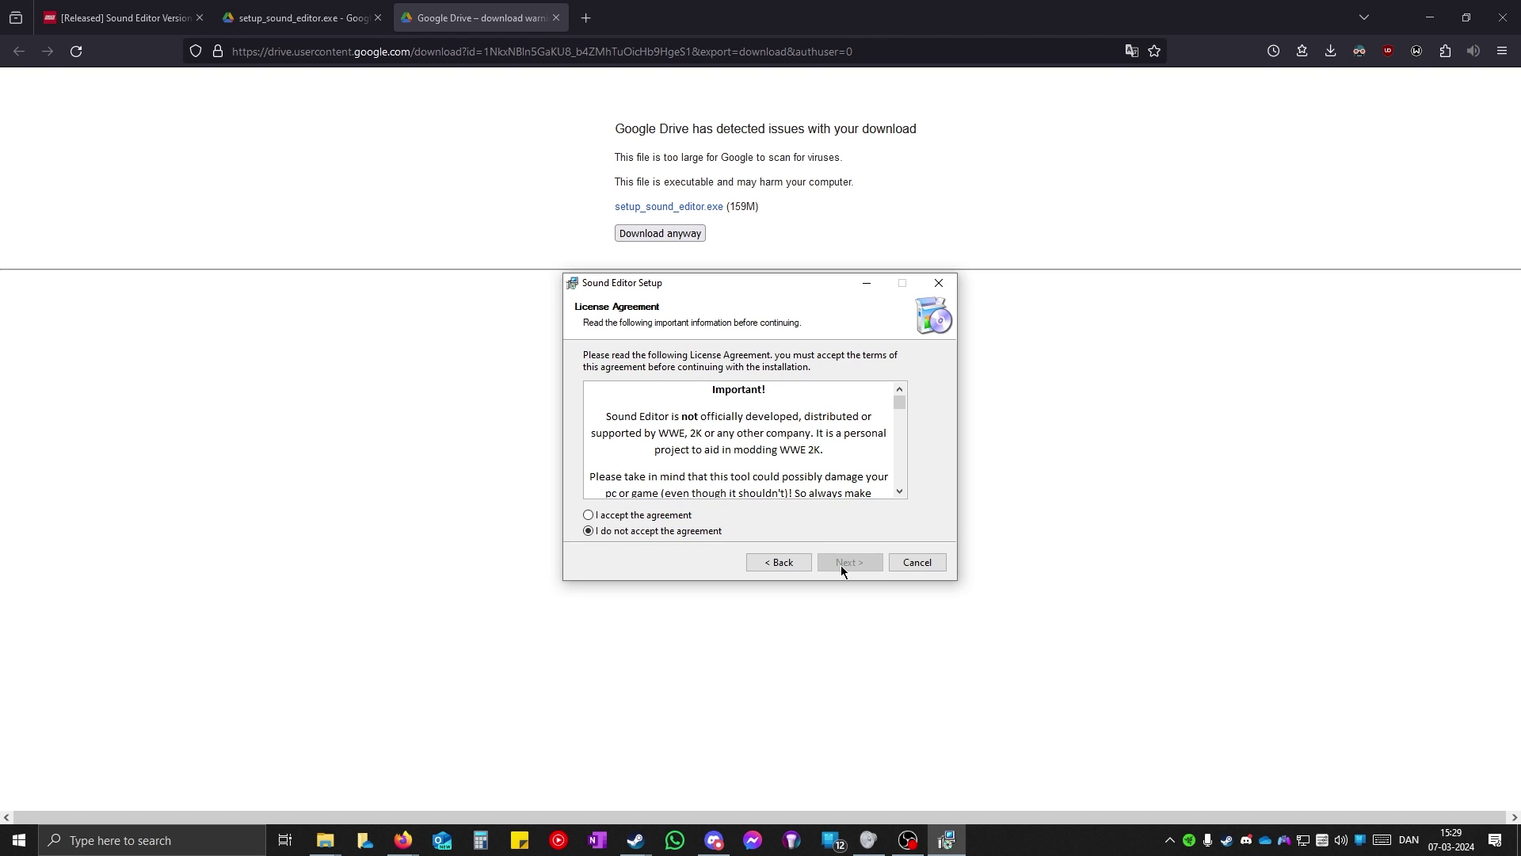
click(614, 517)
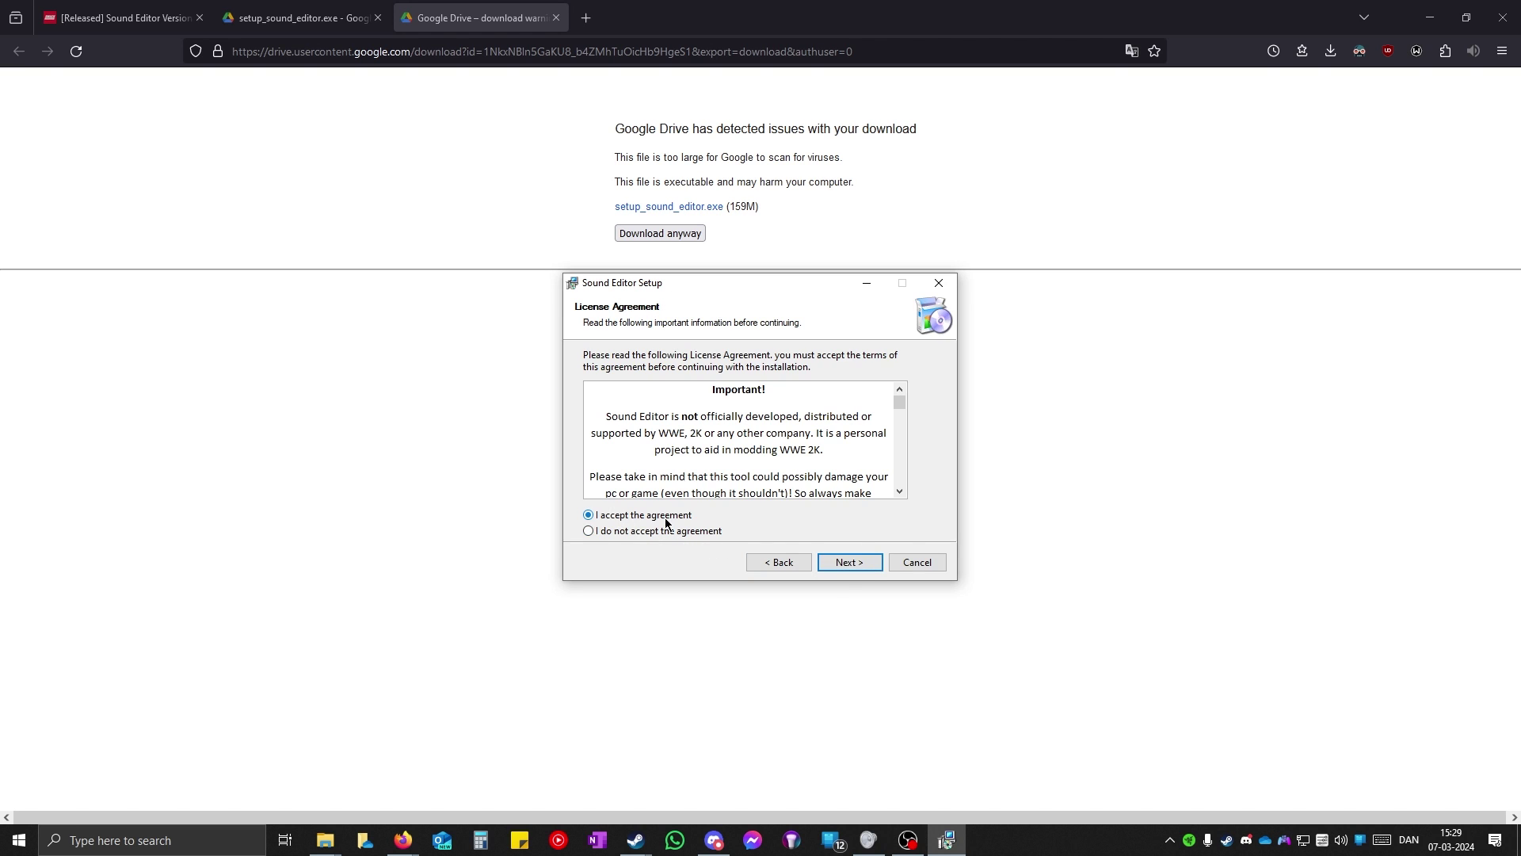
Step: Install Sound Editor 2.1.0.1 to C:\Program Files (x86)\Sound Editor with default options and finish
click(867, 563)
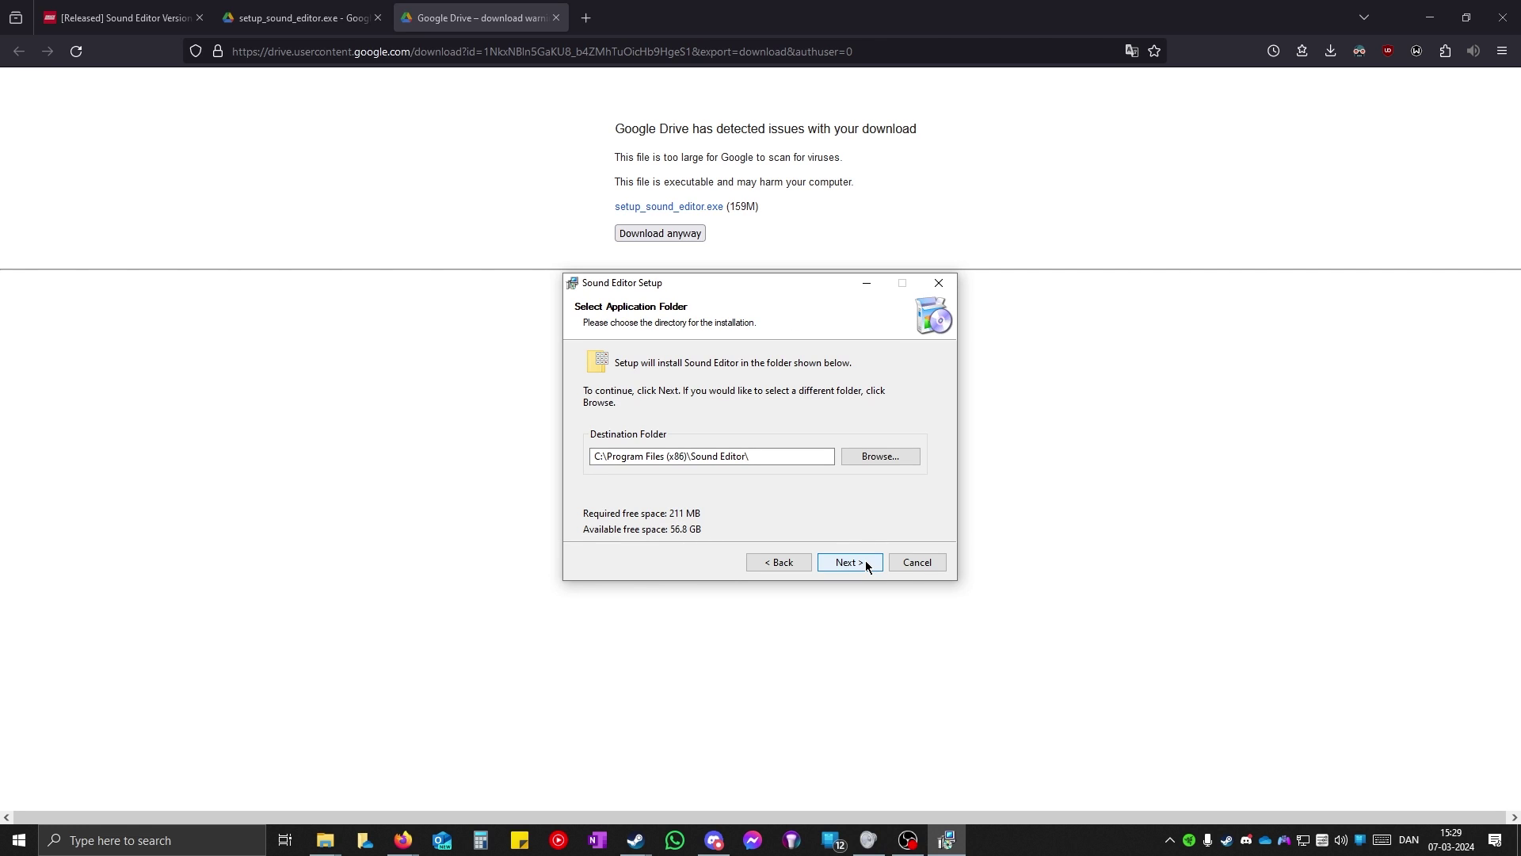
click(867, 565)
click(866, 566)
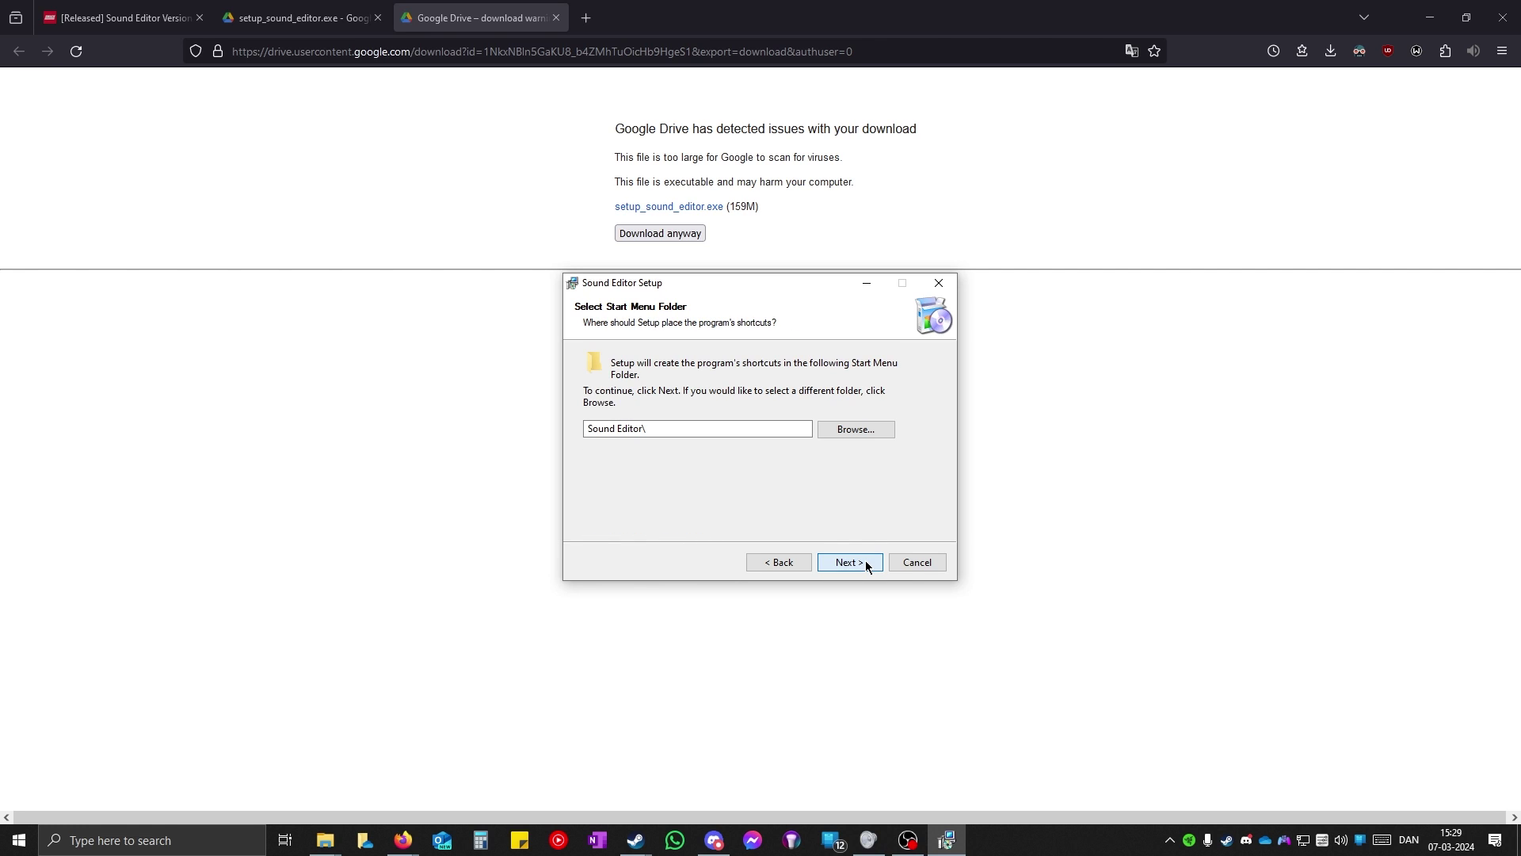
click(867, 564)
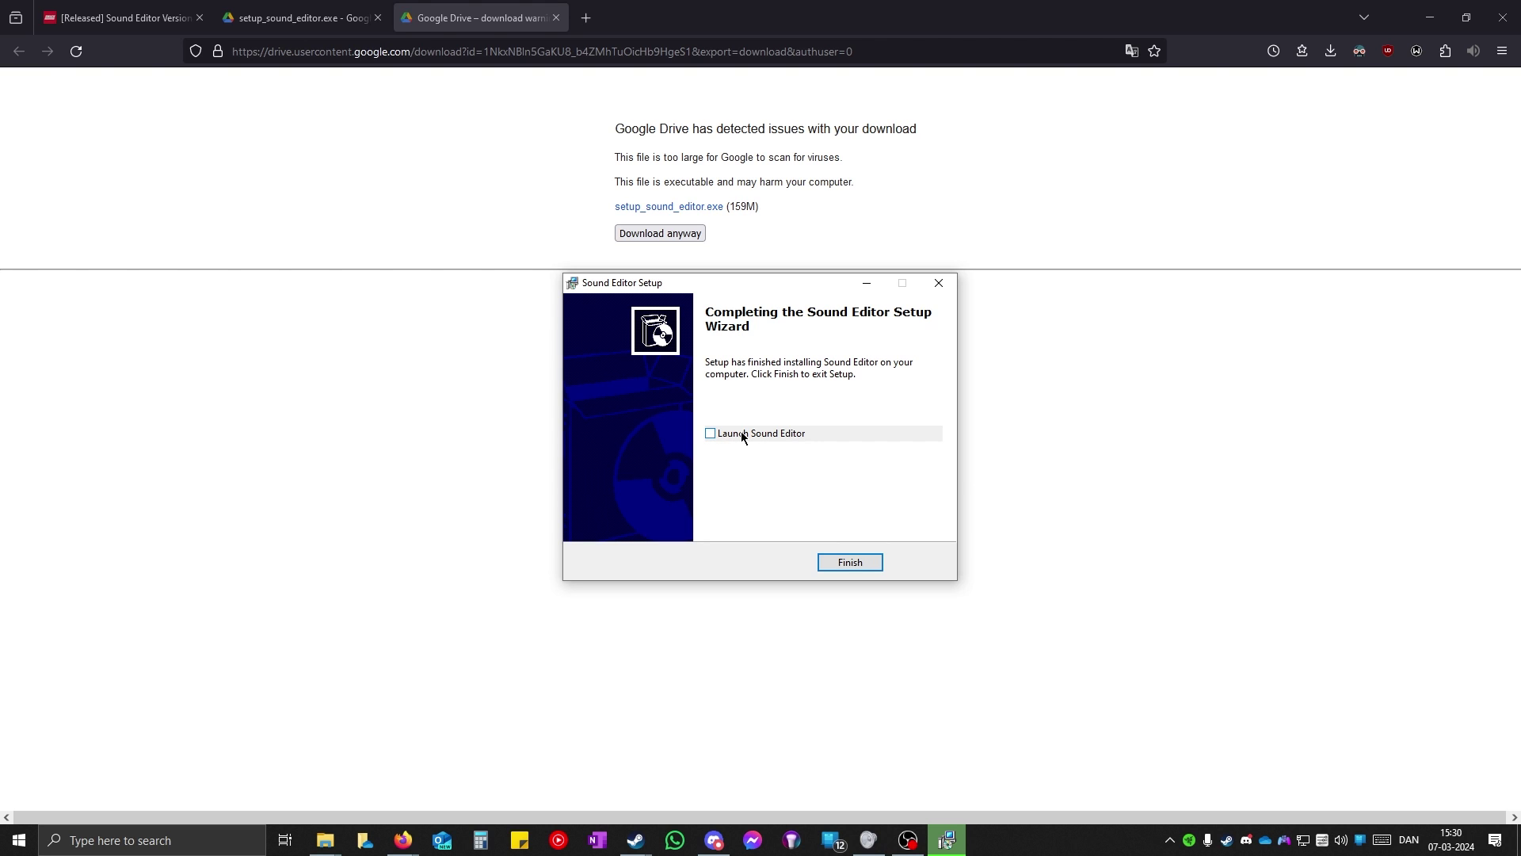
click(850, 563)
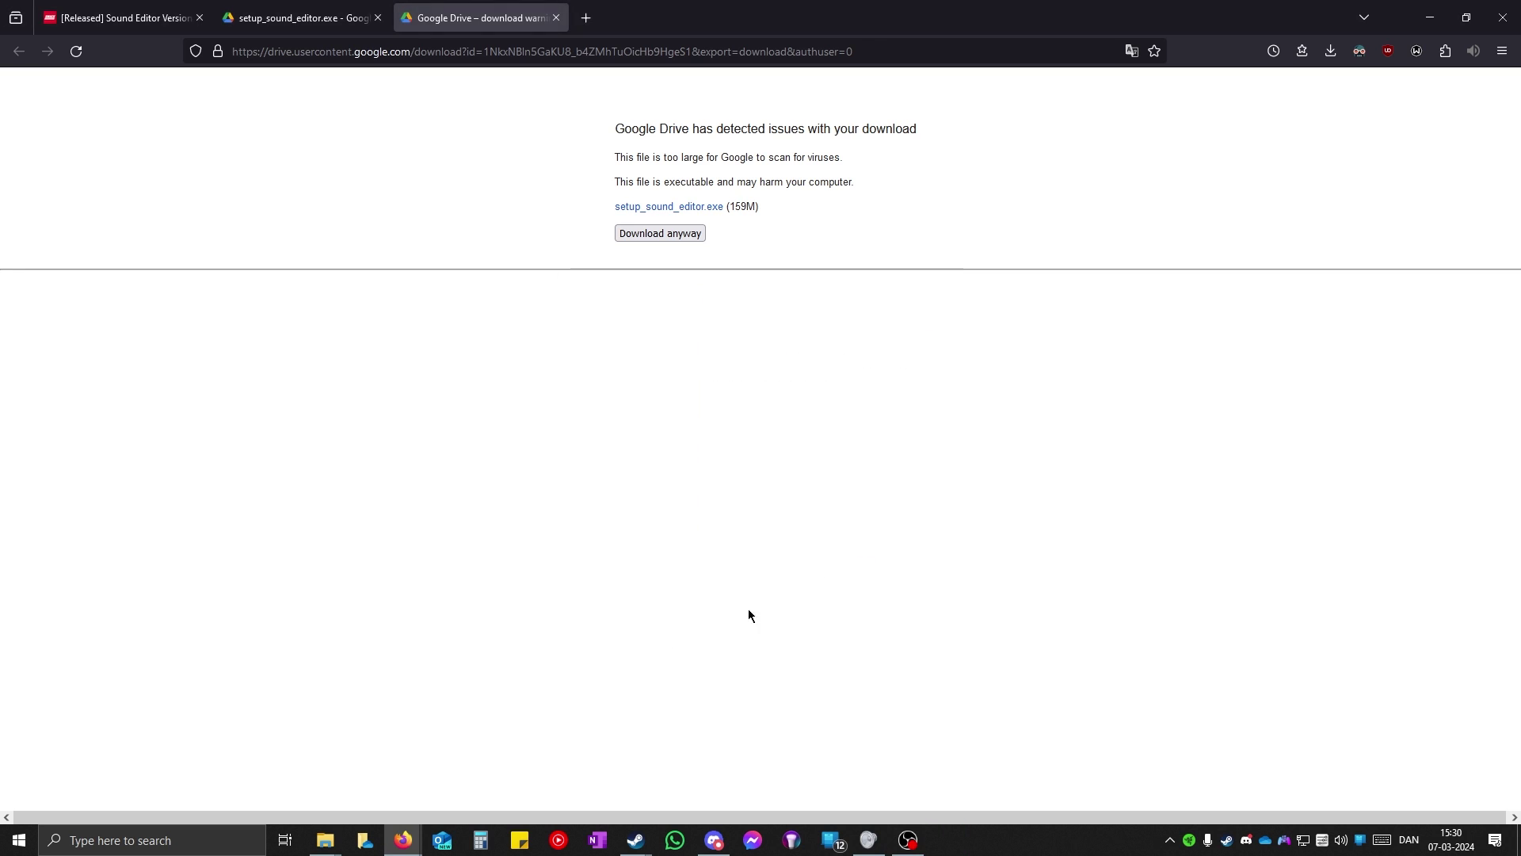
Step: Open the Sound Editor folder in C:\Program Files (x86) through the Start entry's file location
key(super)
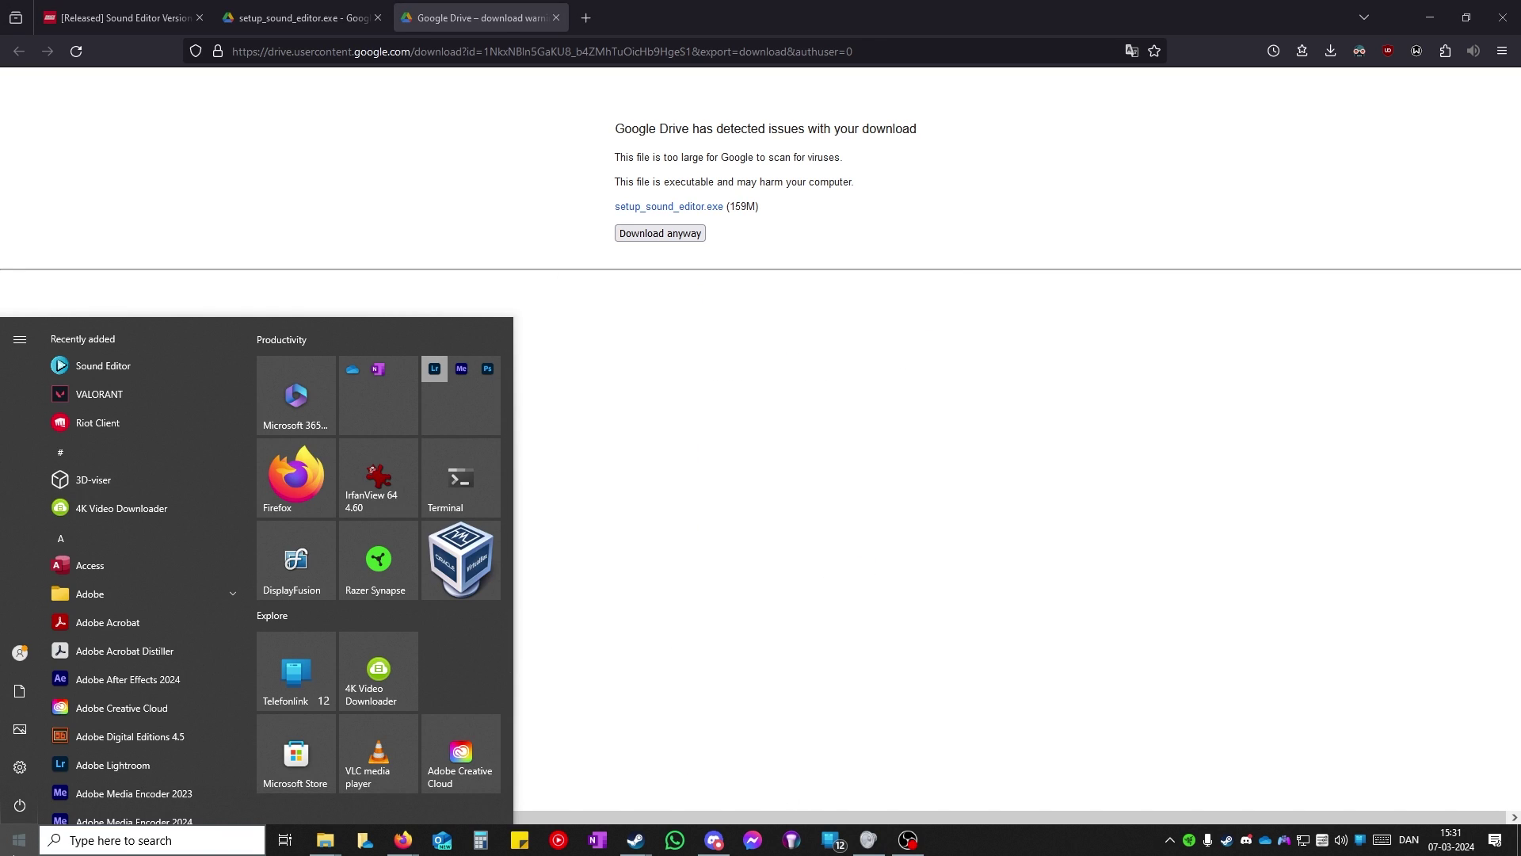
right_click(145, 372)
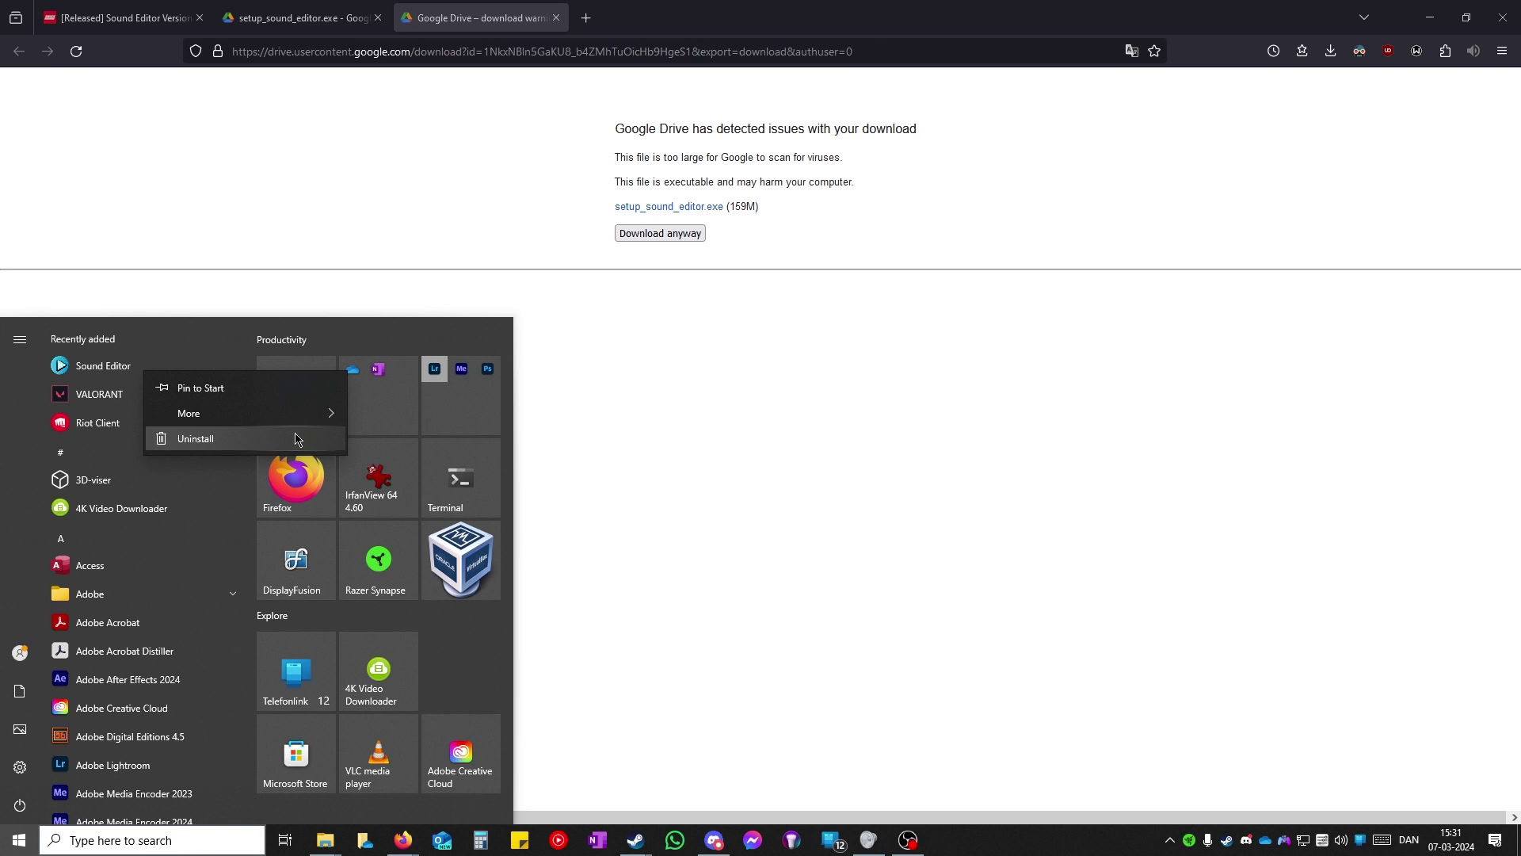
mouse_move(316, 413)
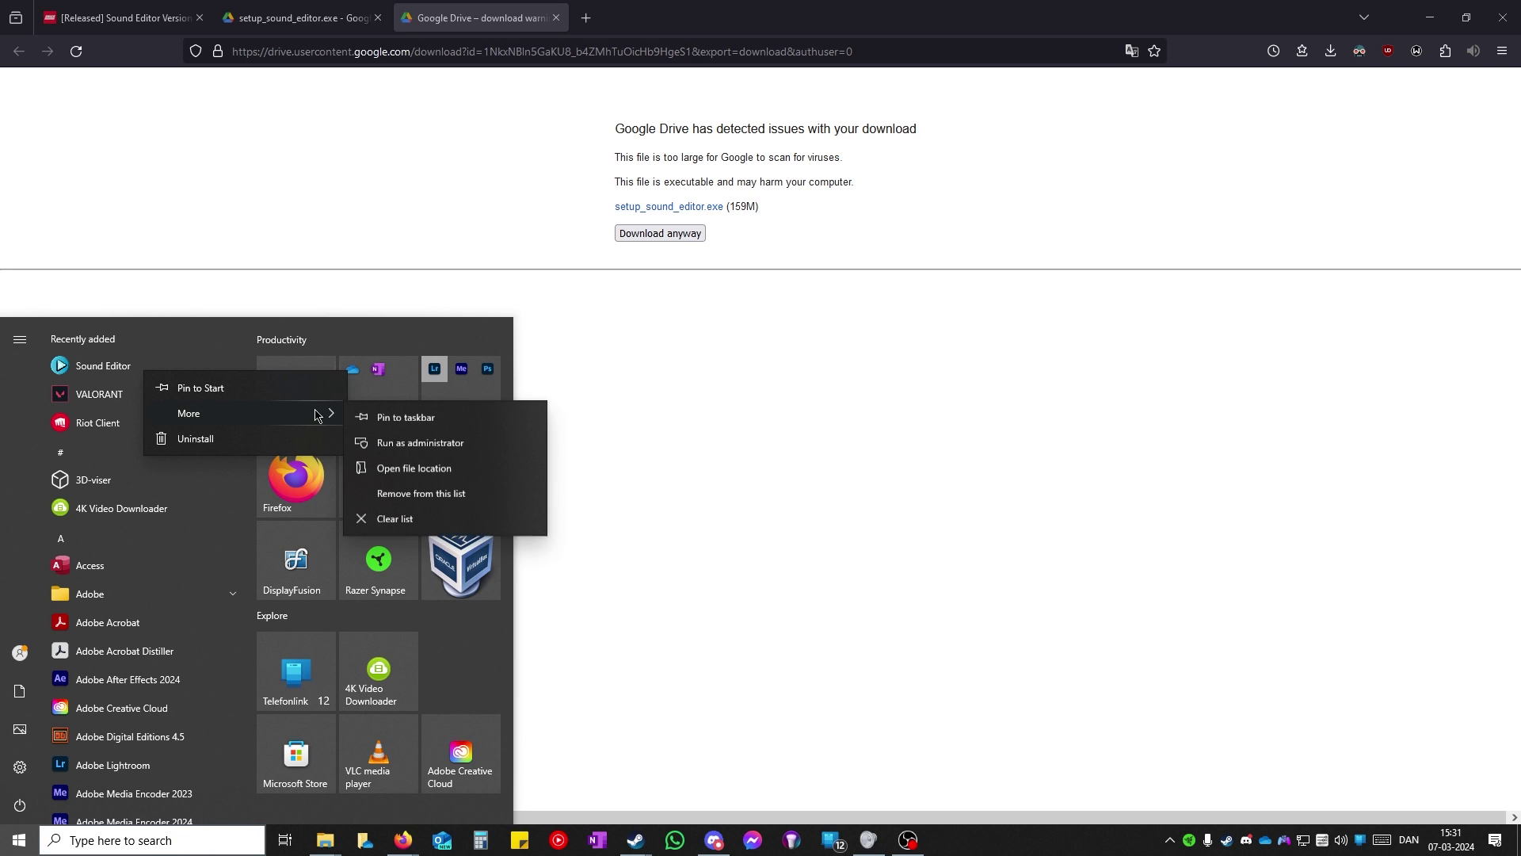
click(424, 476)
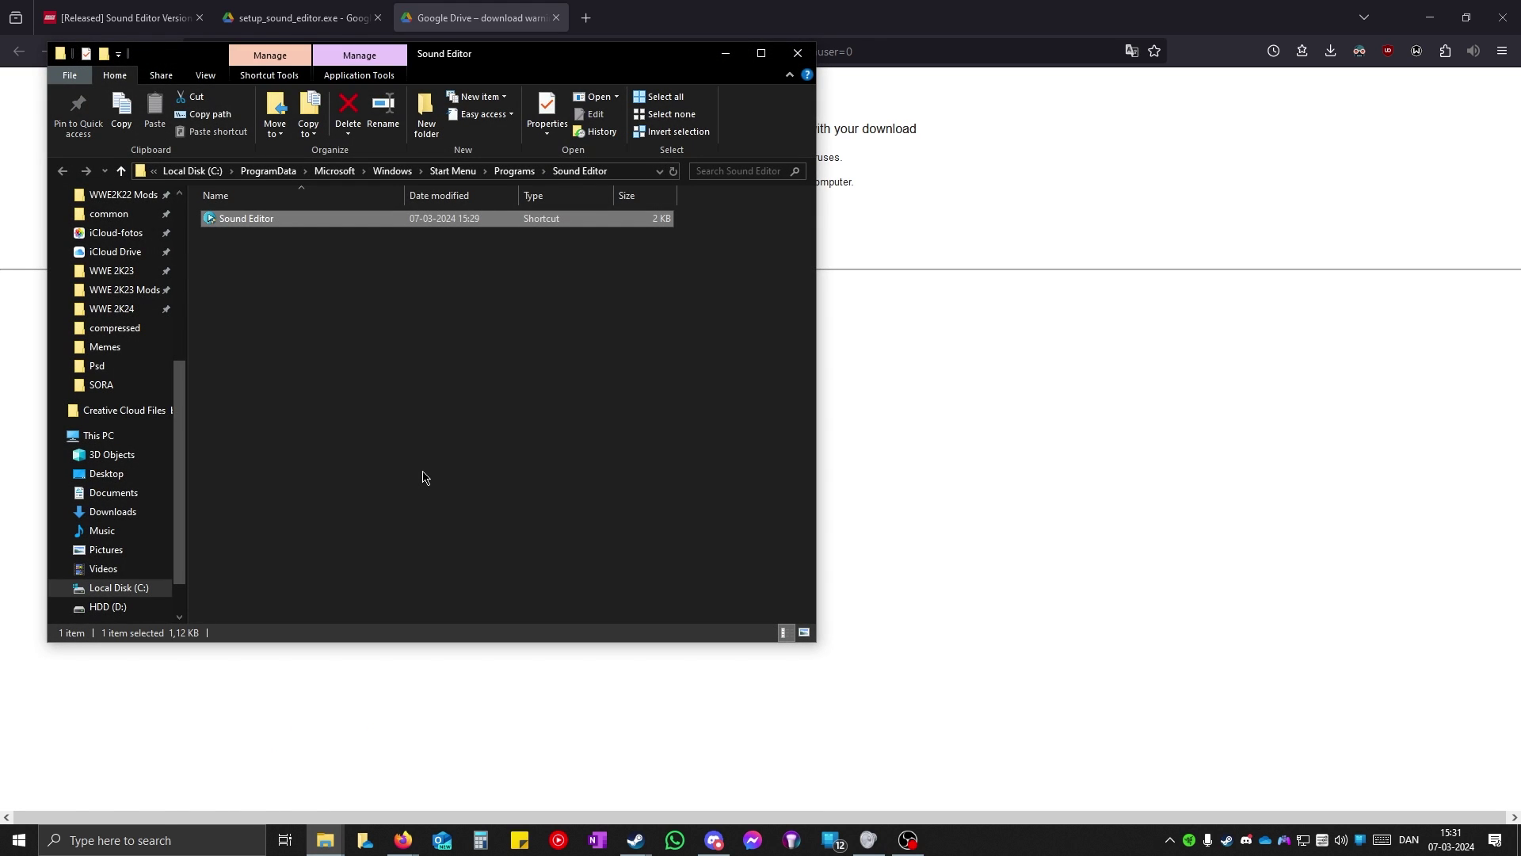
right_click(478, 220)
click(512, 266)
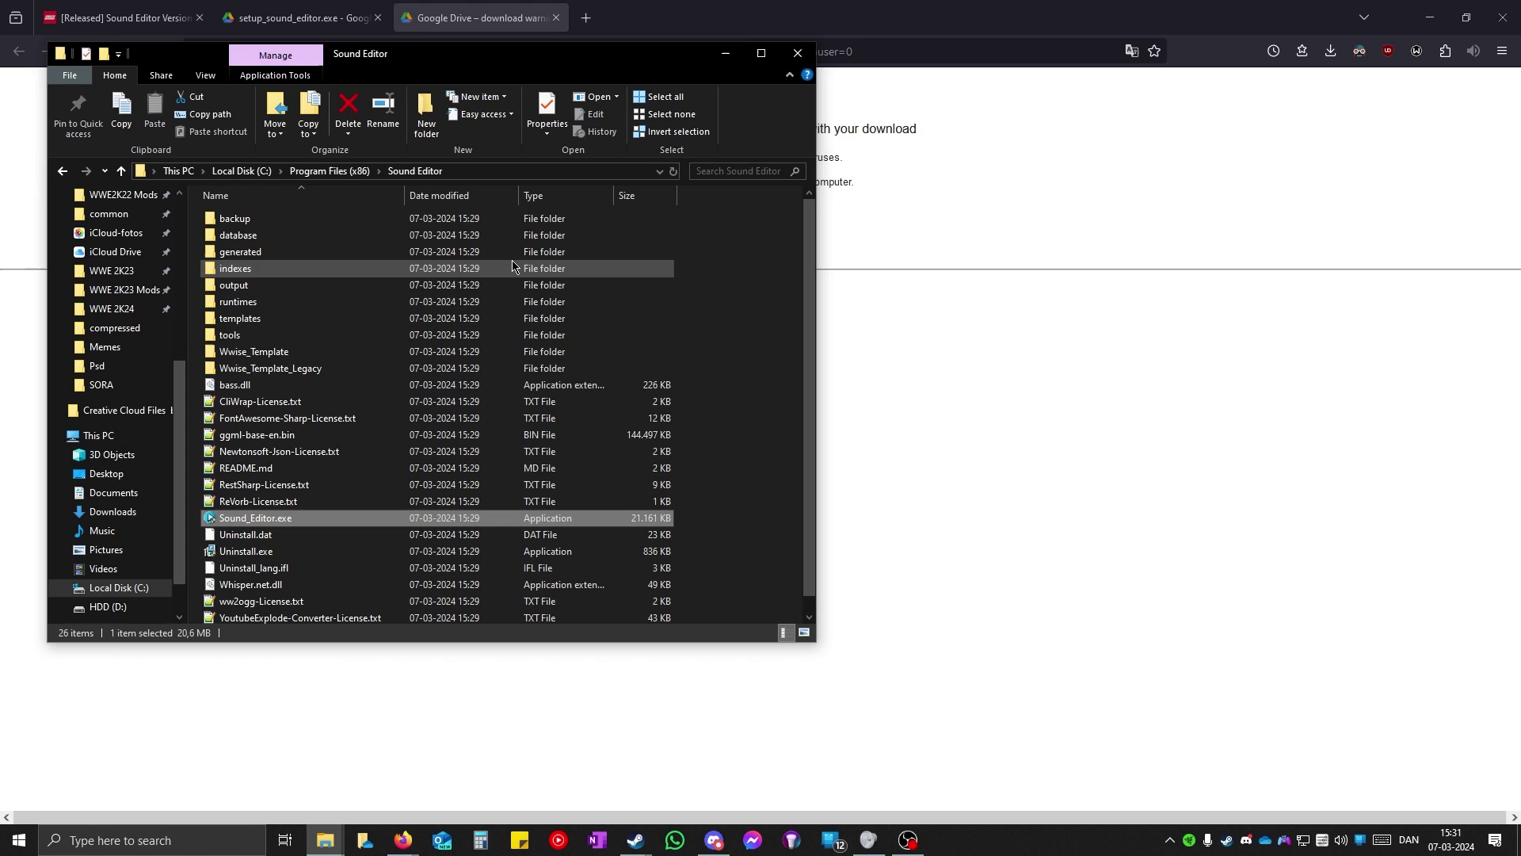
click(691, 308)
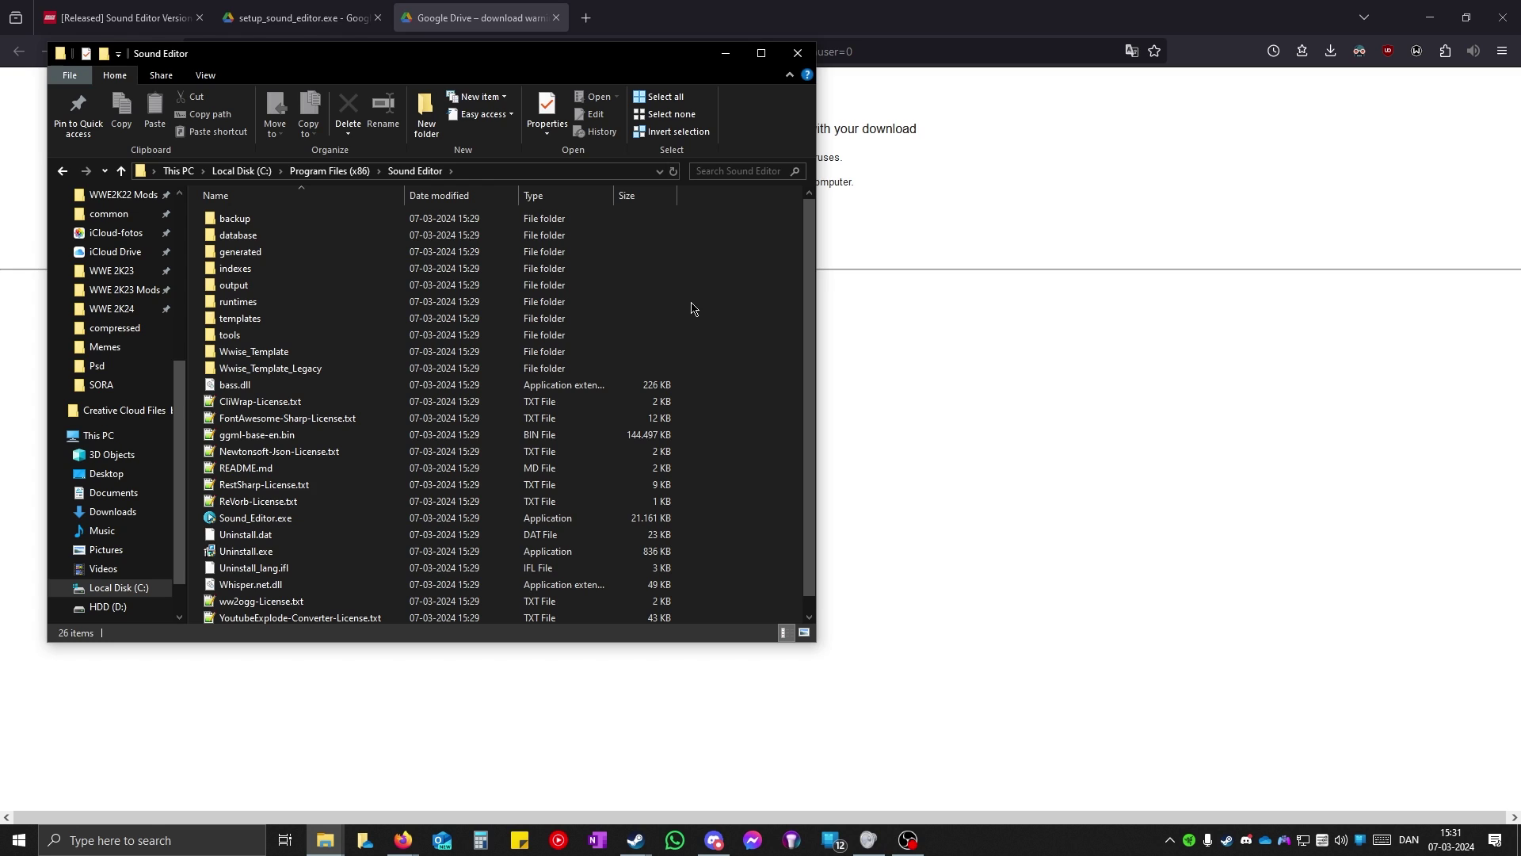
Step: Try opening the 0 KB ww2ogg.zip in Downloads and dismiss the damaged-archive error
key(alt+Tab)
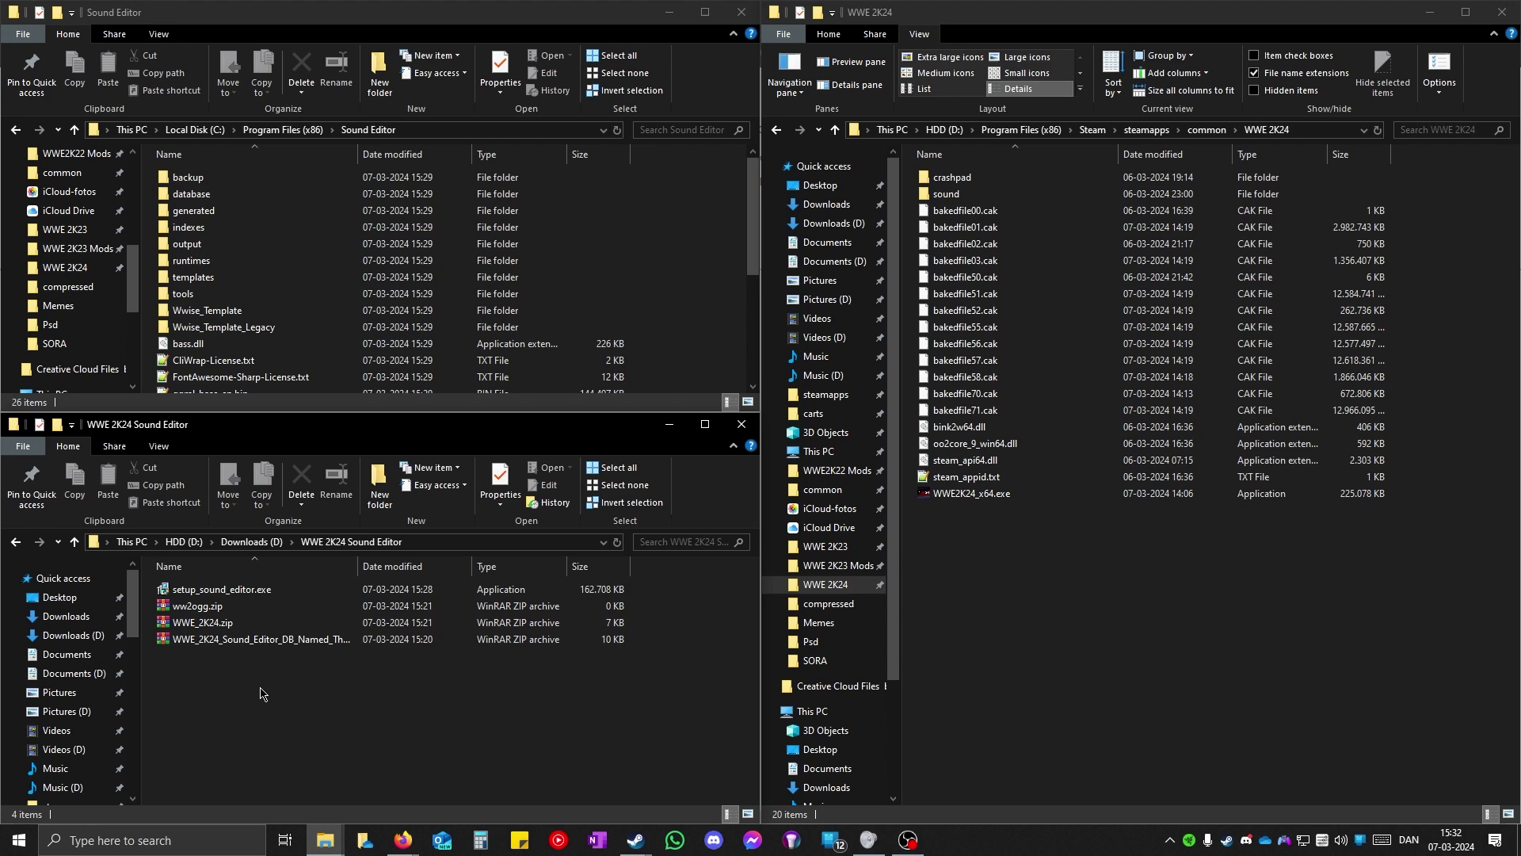
drag(259, 687, 309, 707)
click(1236, 626)
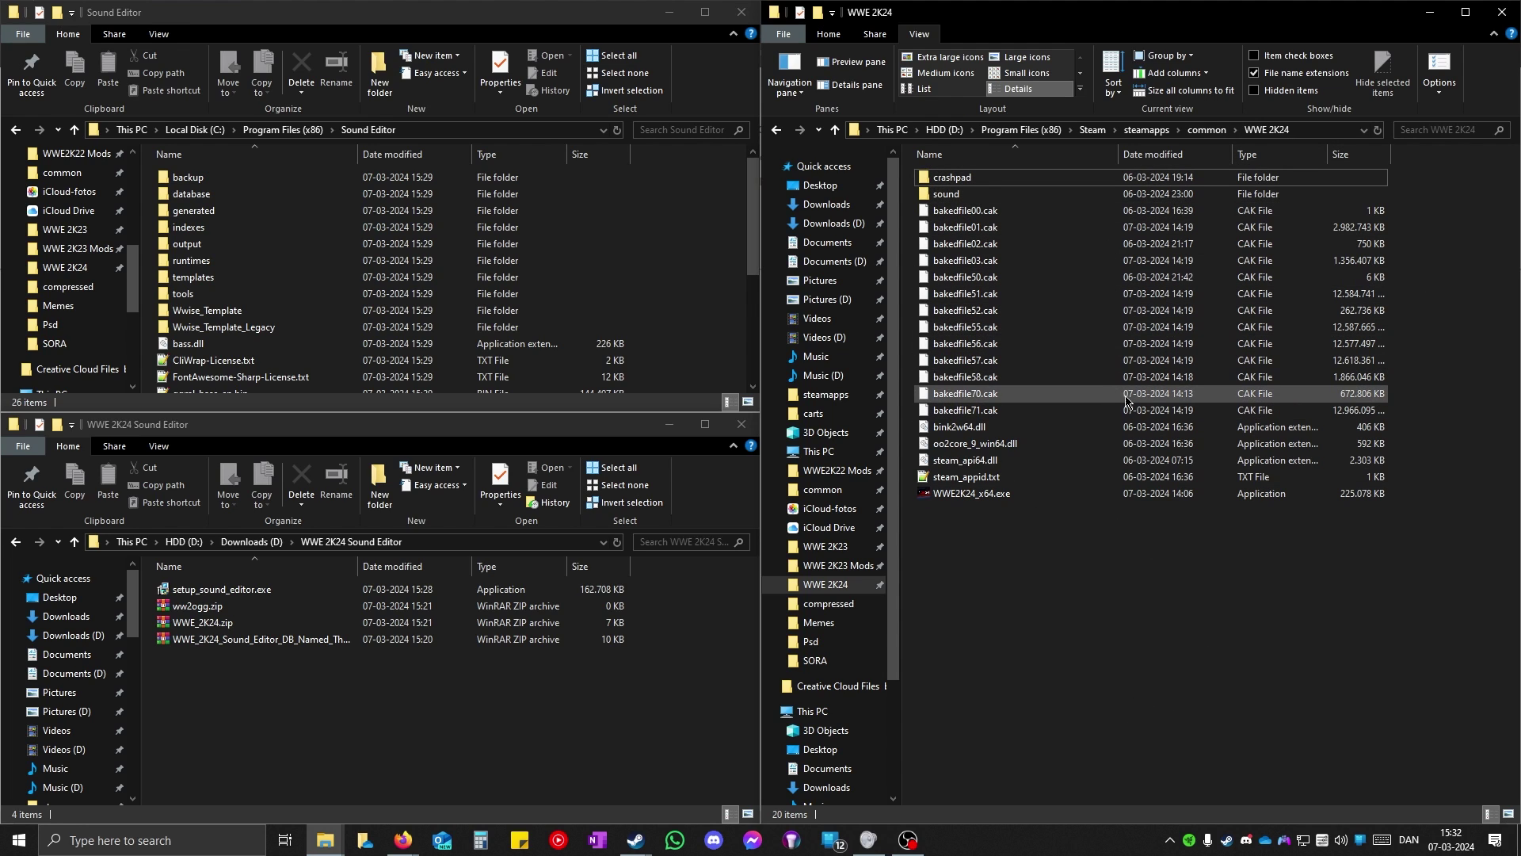
double_click(194, 613)
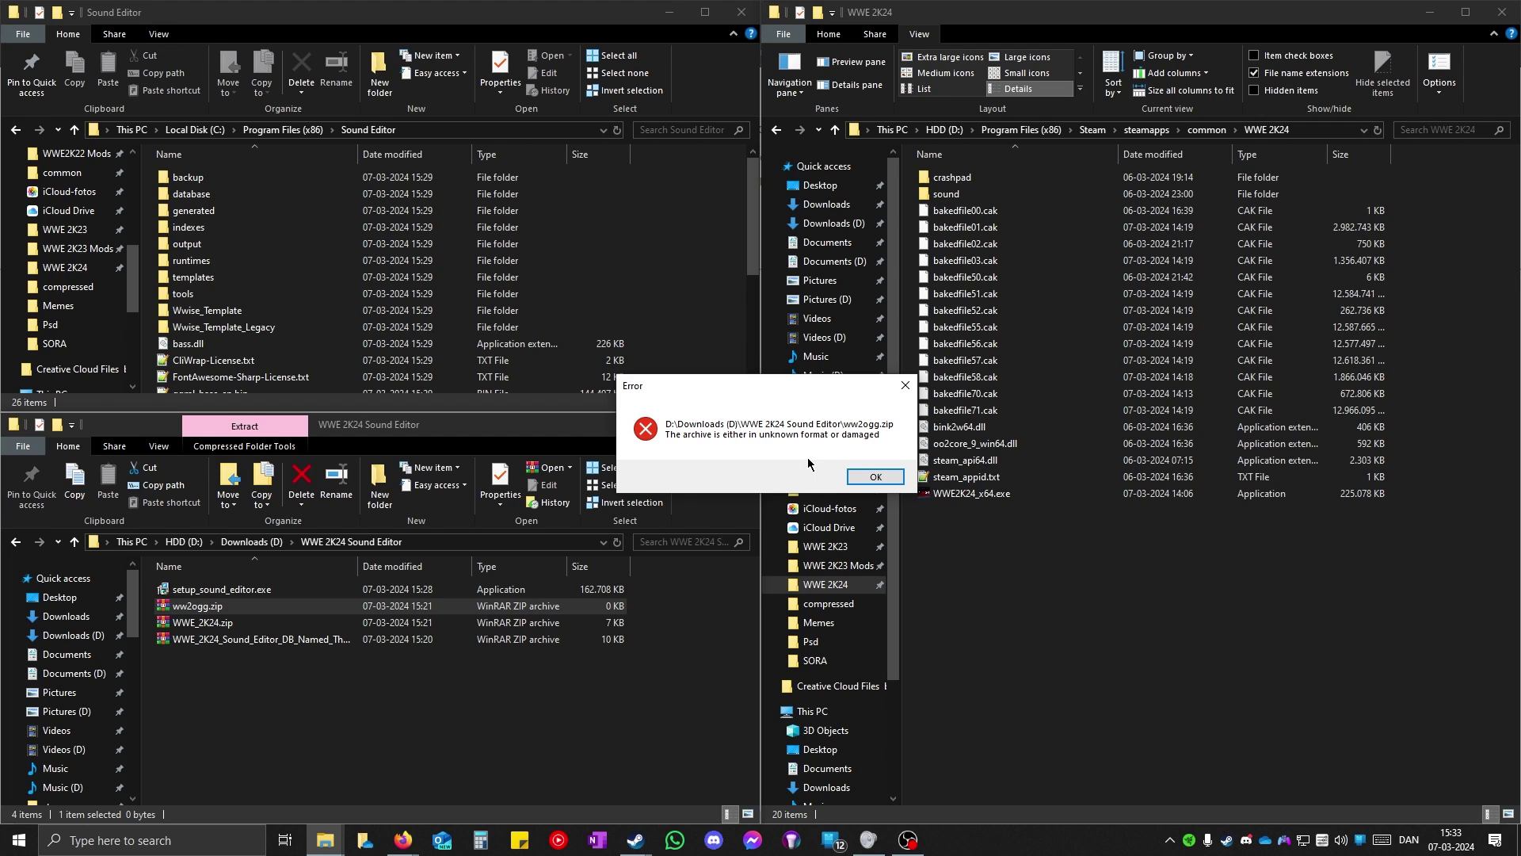
click(861, 476)
Step: Allow the flagged ww2ogg.zip download from Firefox's Downloads panel
mouse_move(404, 851)
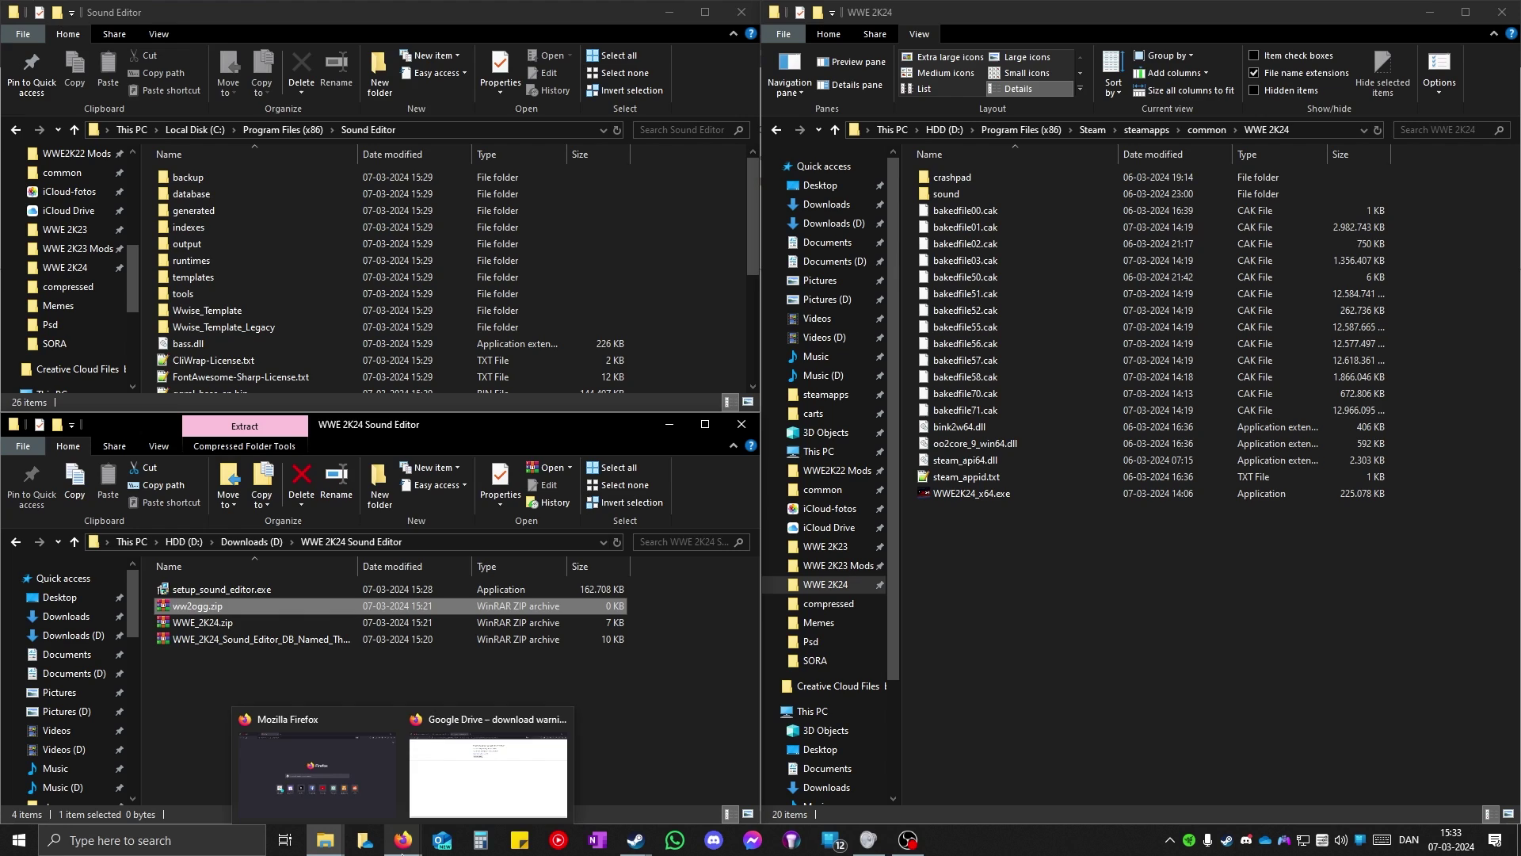
click(489, 793)
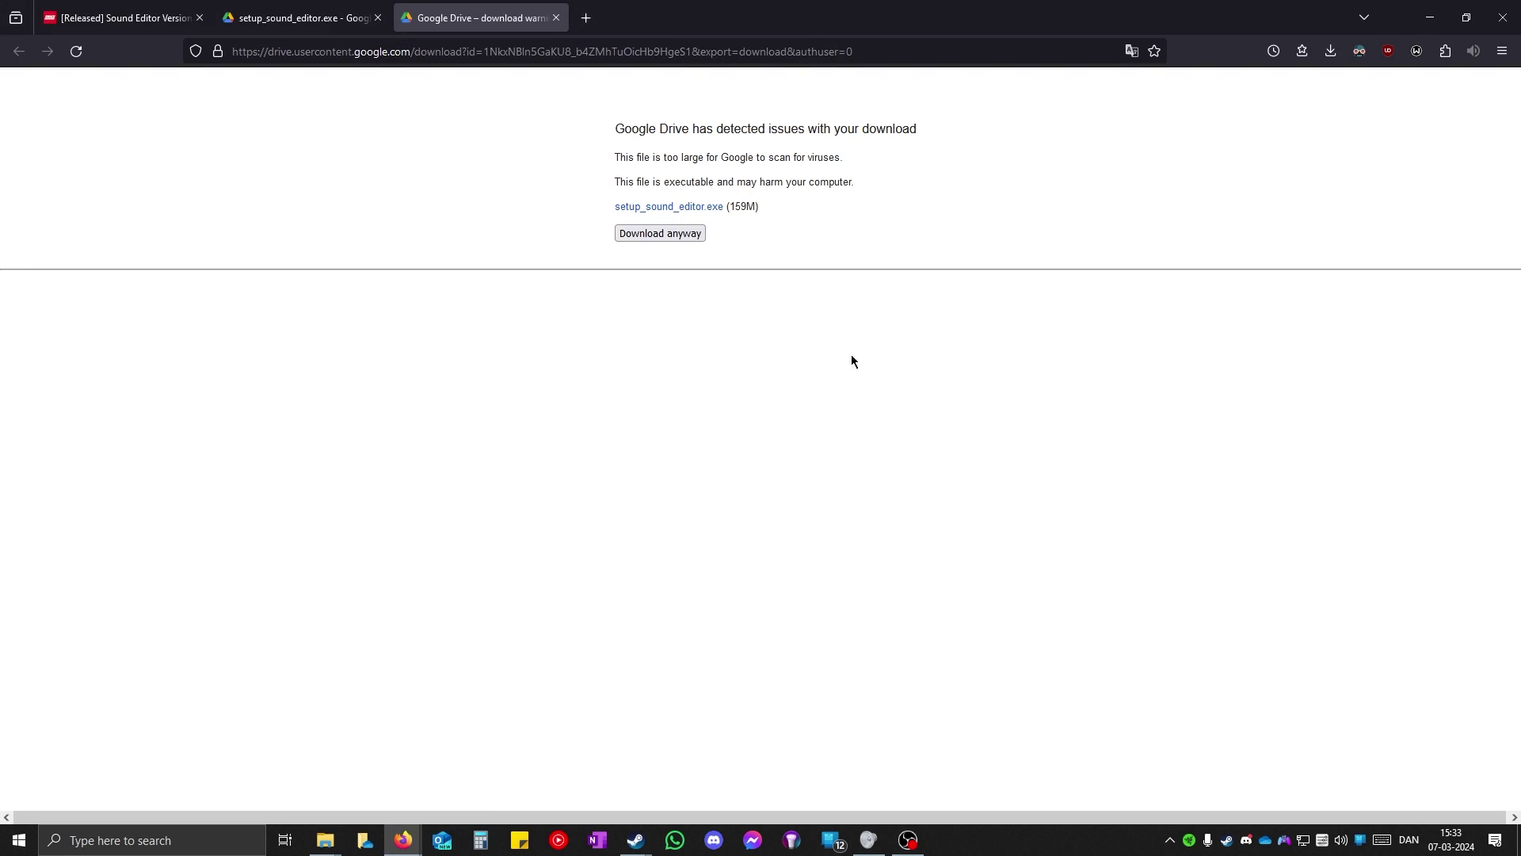
click(1330, 53)
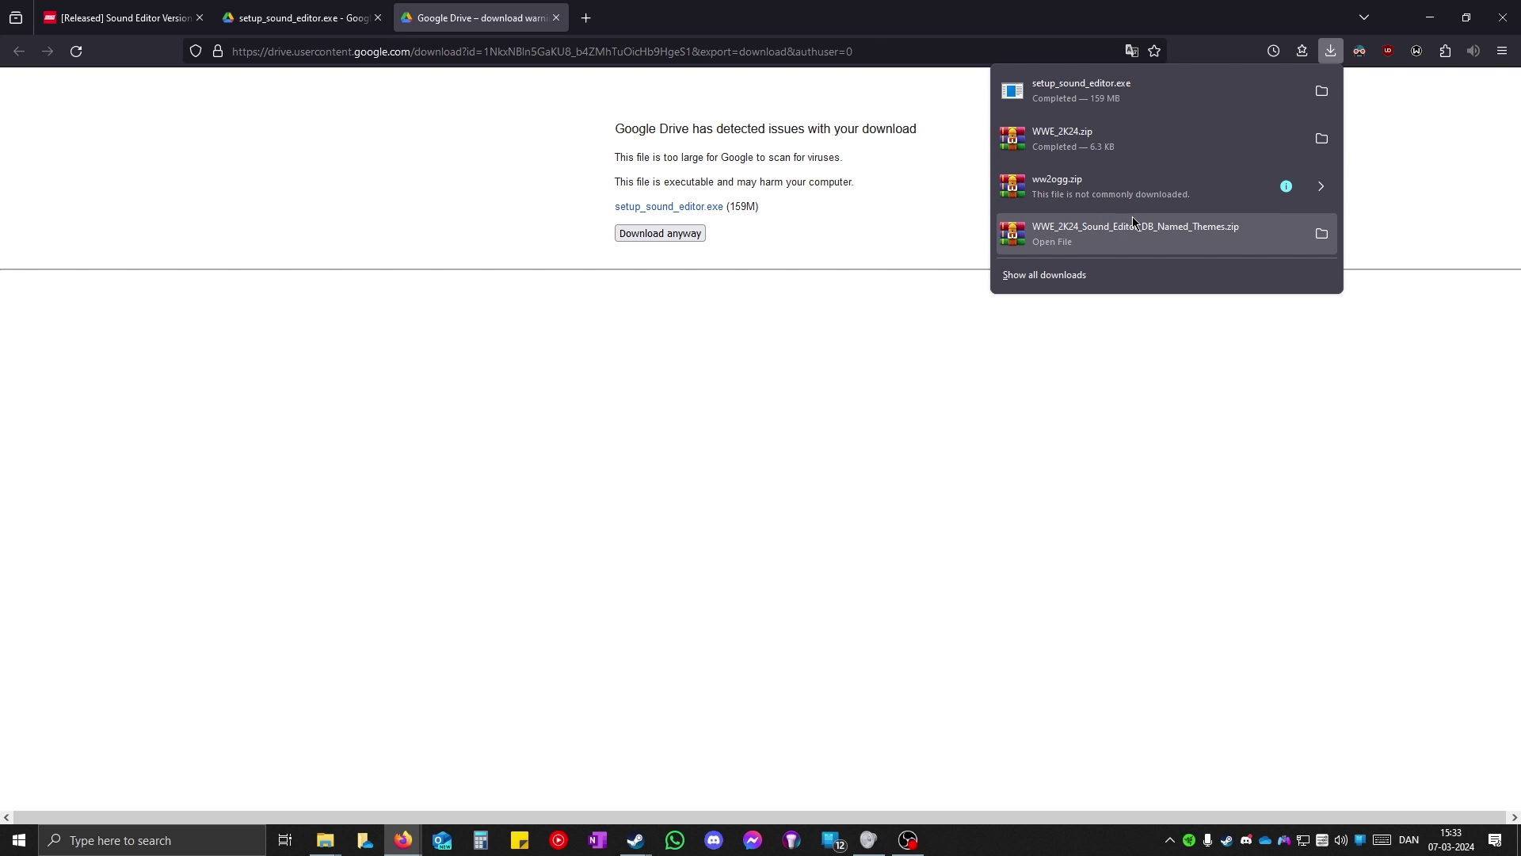
click(1319, 190)
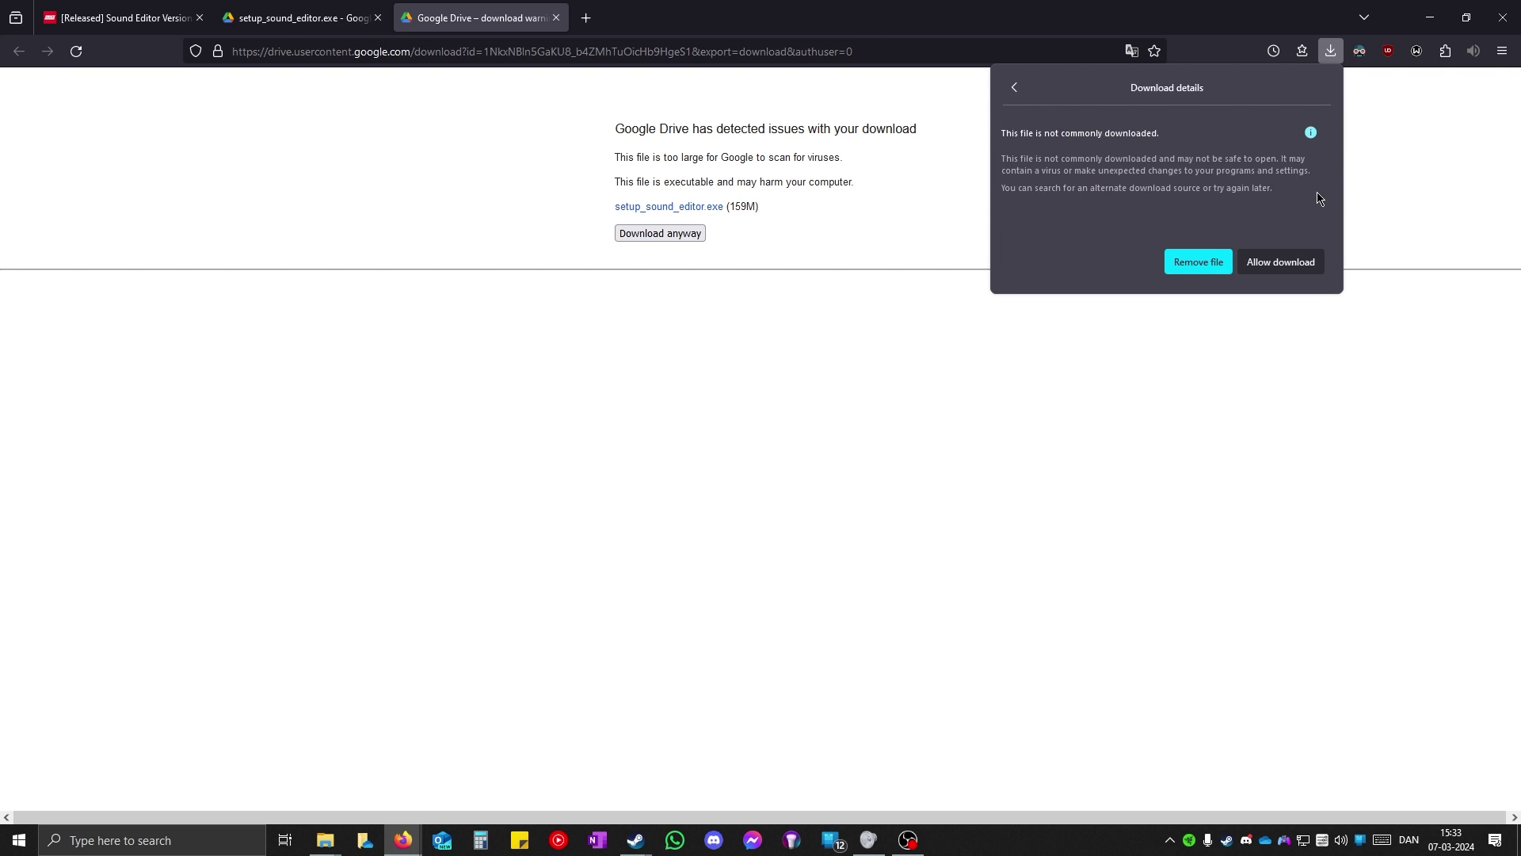
click(1281, 262)
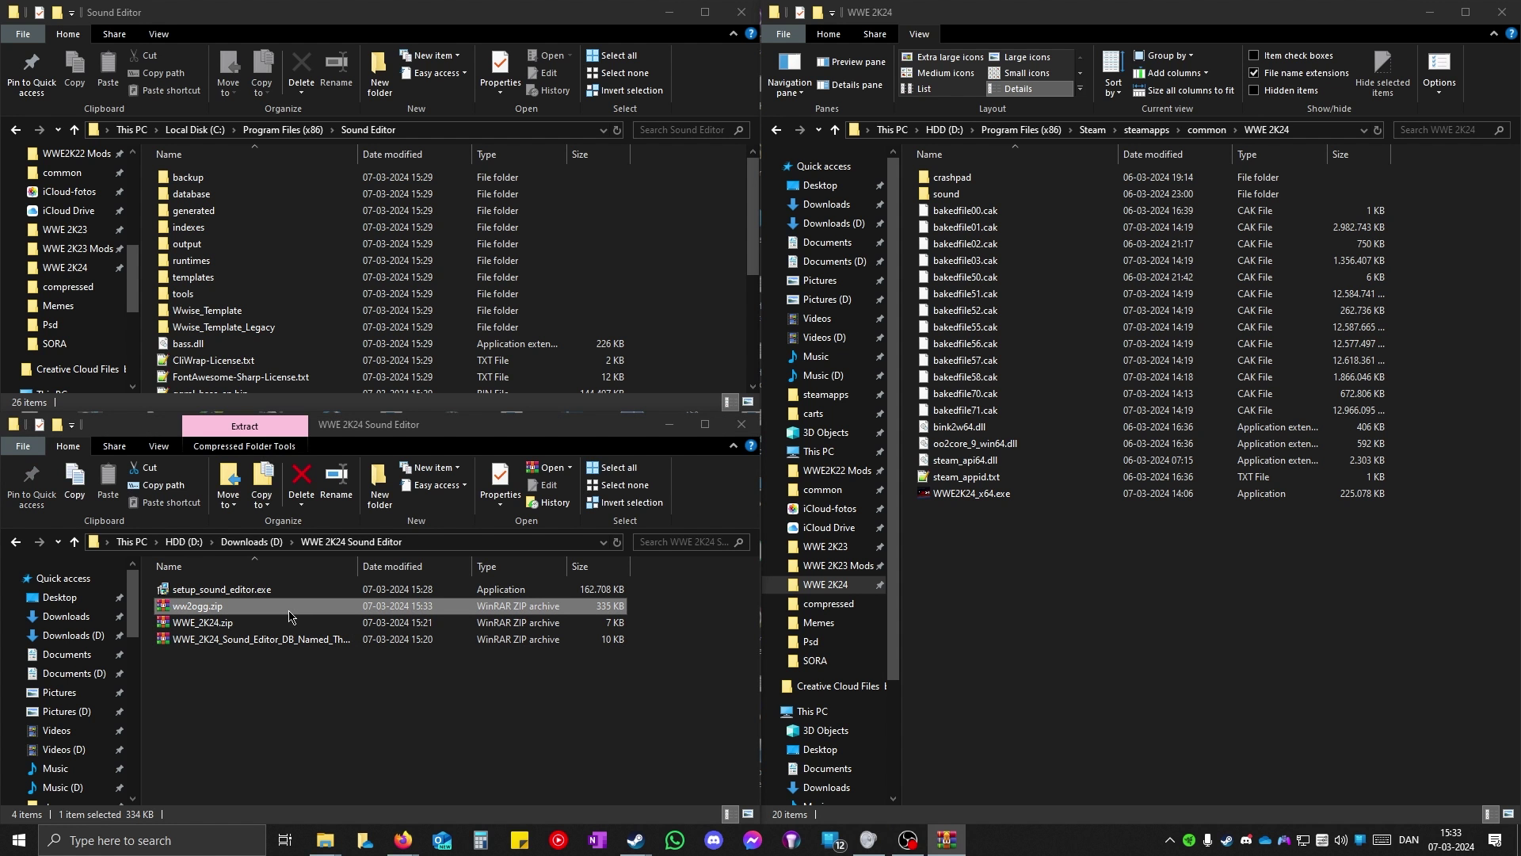
Step: Open ww2ogg.zip in WinRAR next to the Sound Editor tools folder
double_click(261, 606)
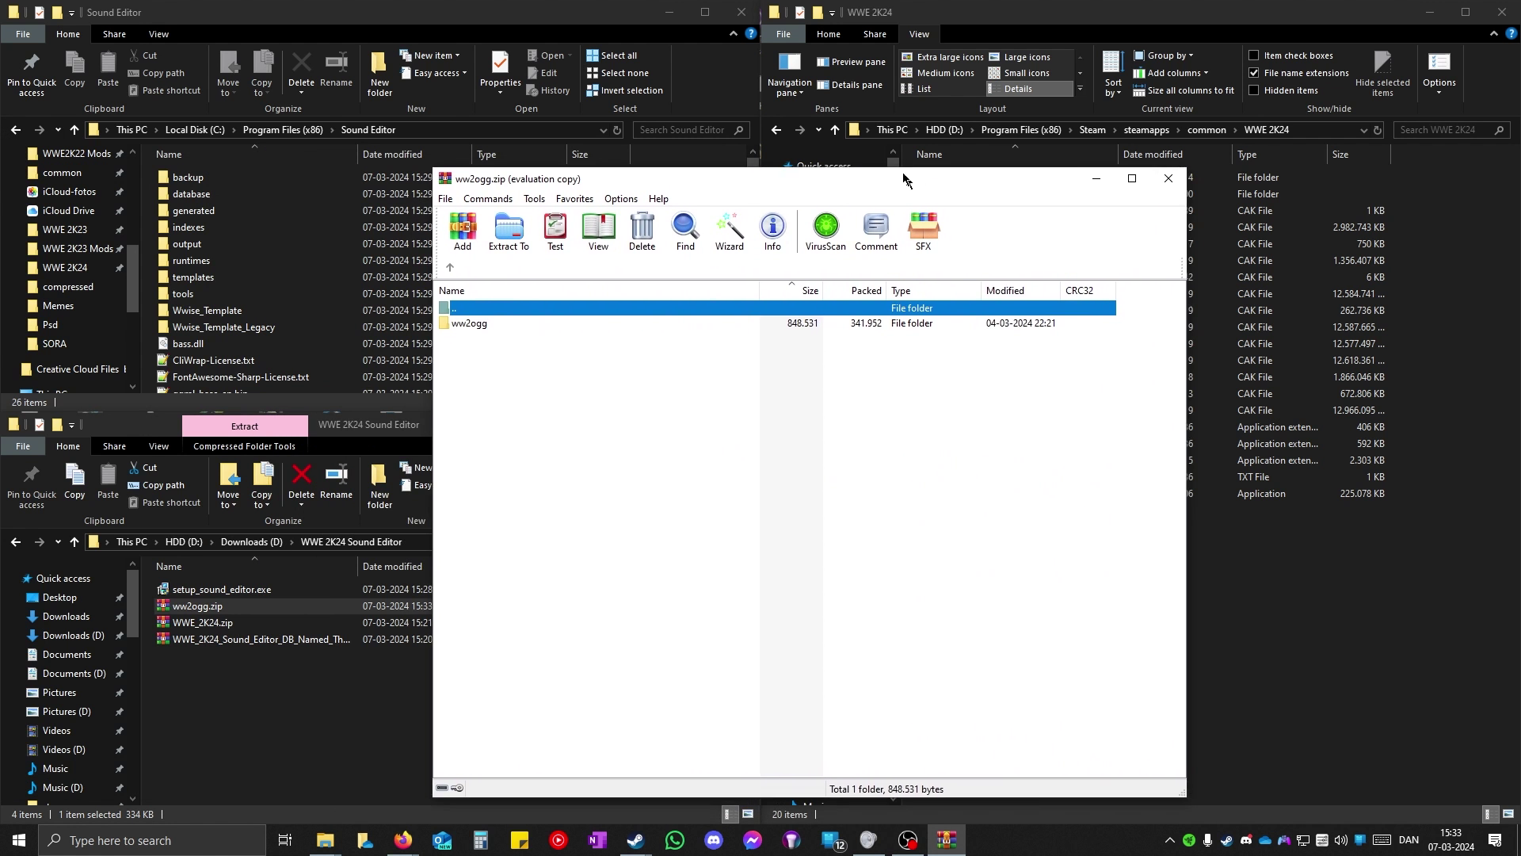
drag(903, 179, 848, 142)
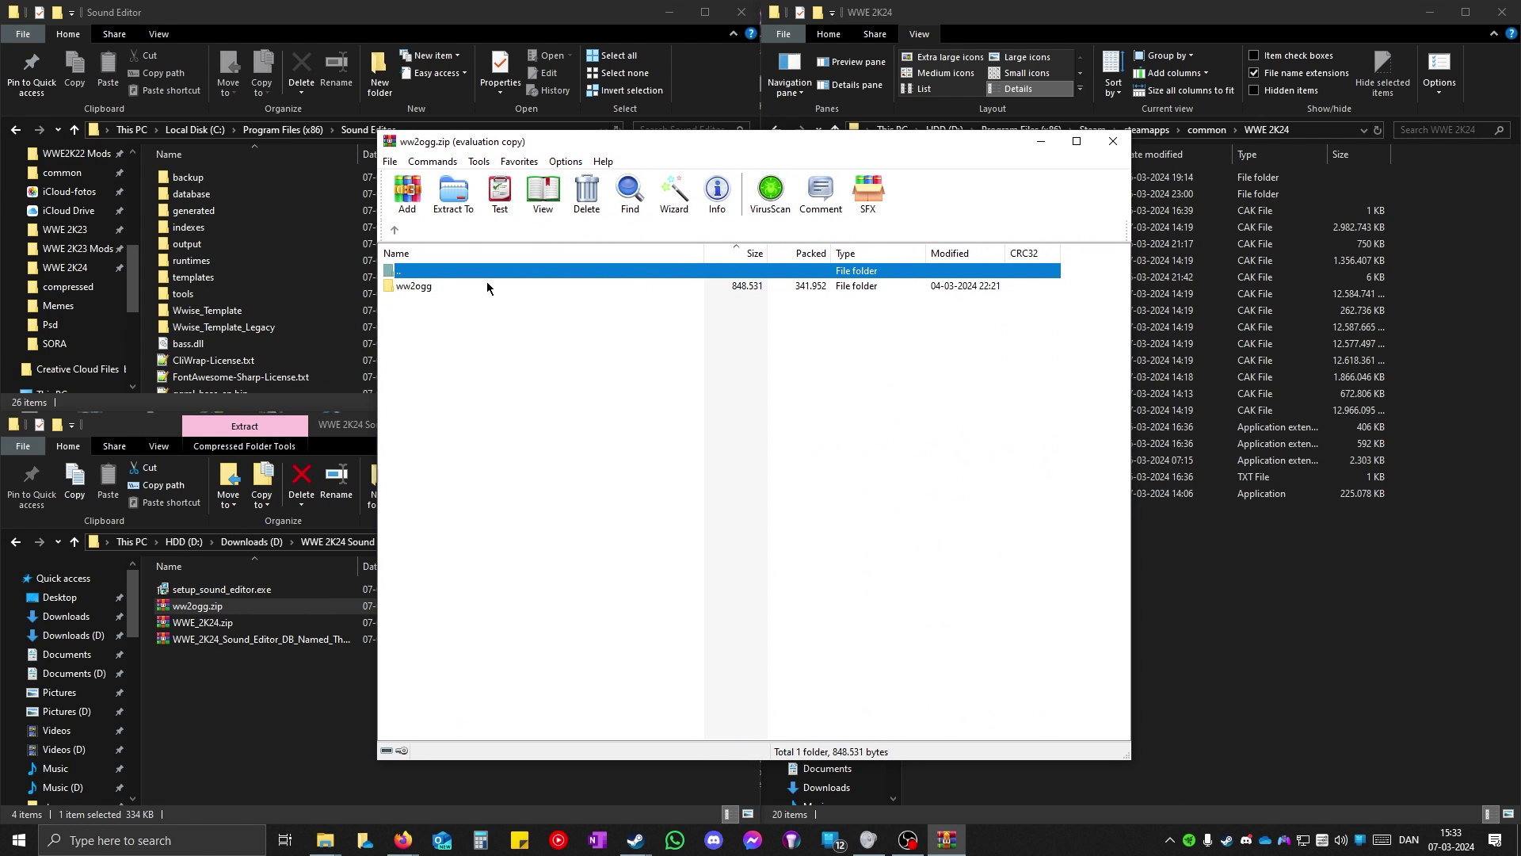
click(371, 326)
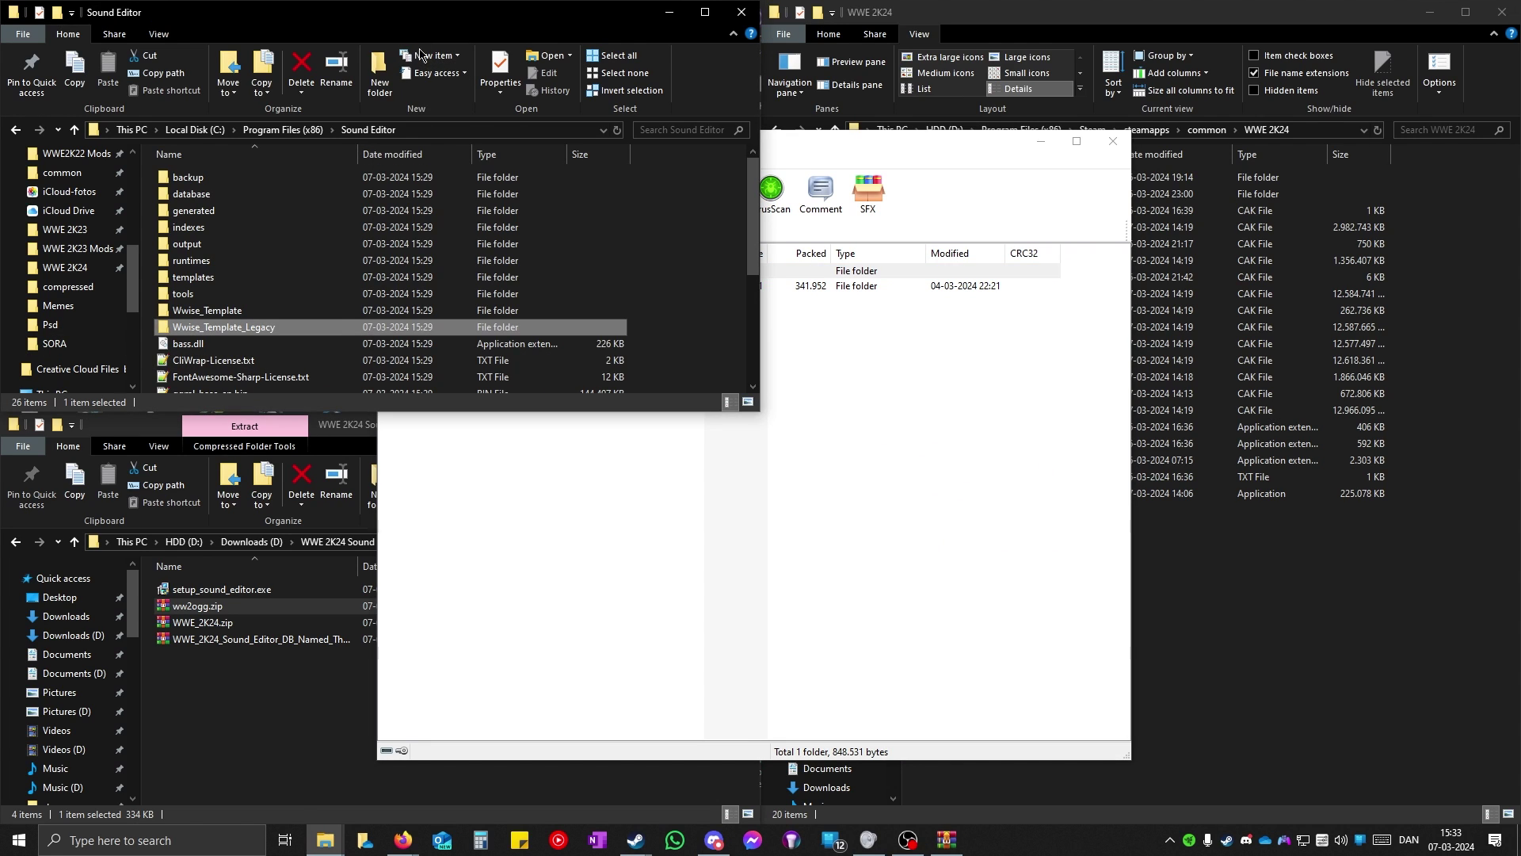
double_click(214, 294)
click(904, 315)
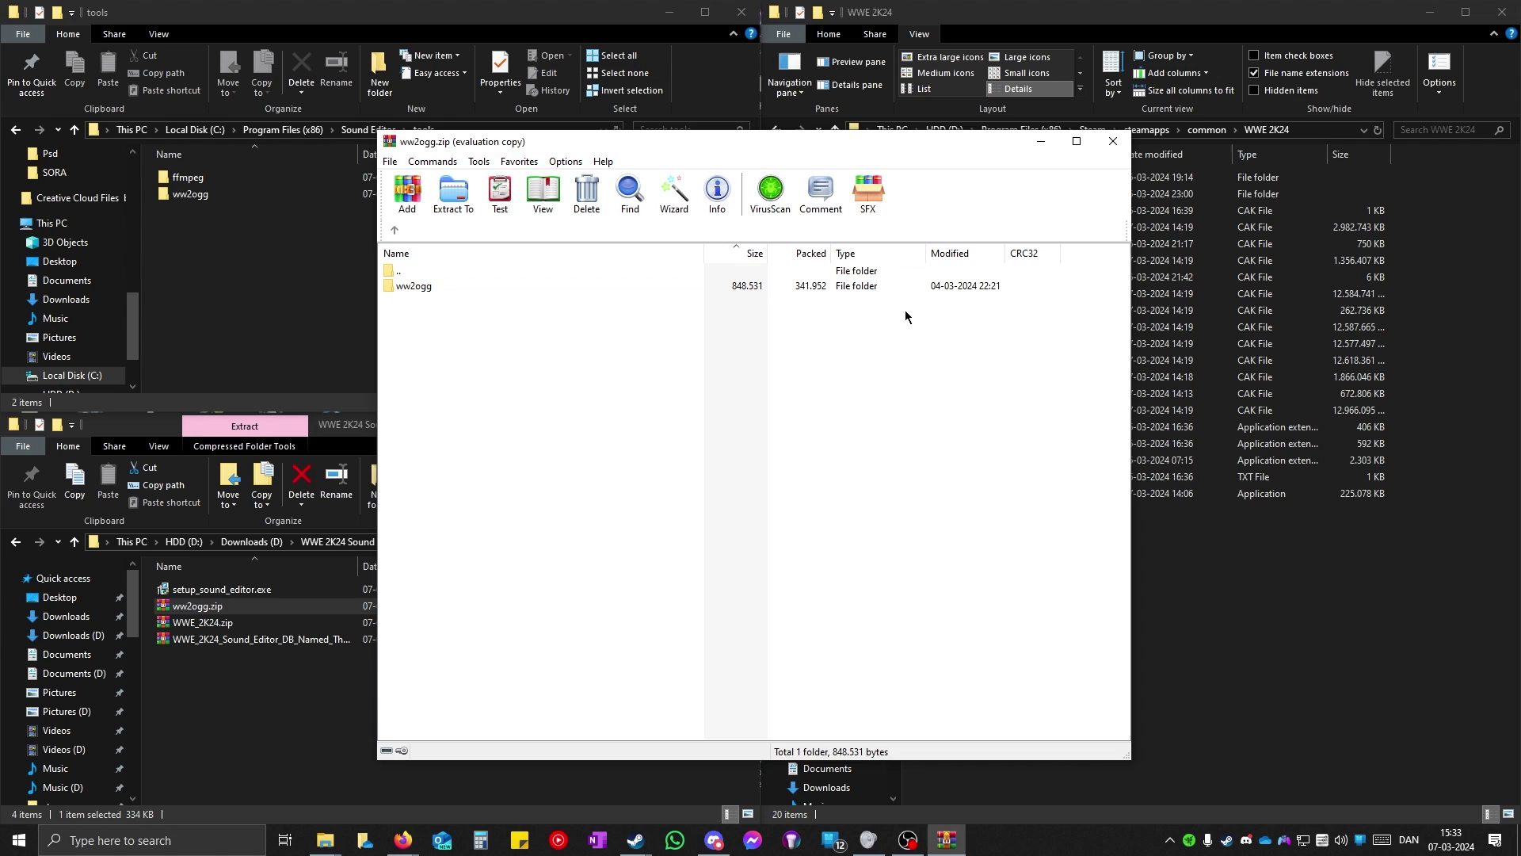
Step: Extract the ww2ogg folder into tools, replacing the old one with admin permission for all items
drag(573, 285, 537, 302)
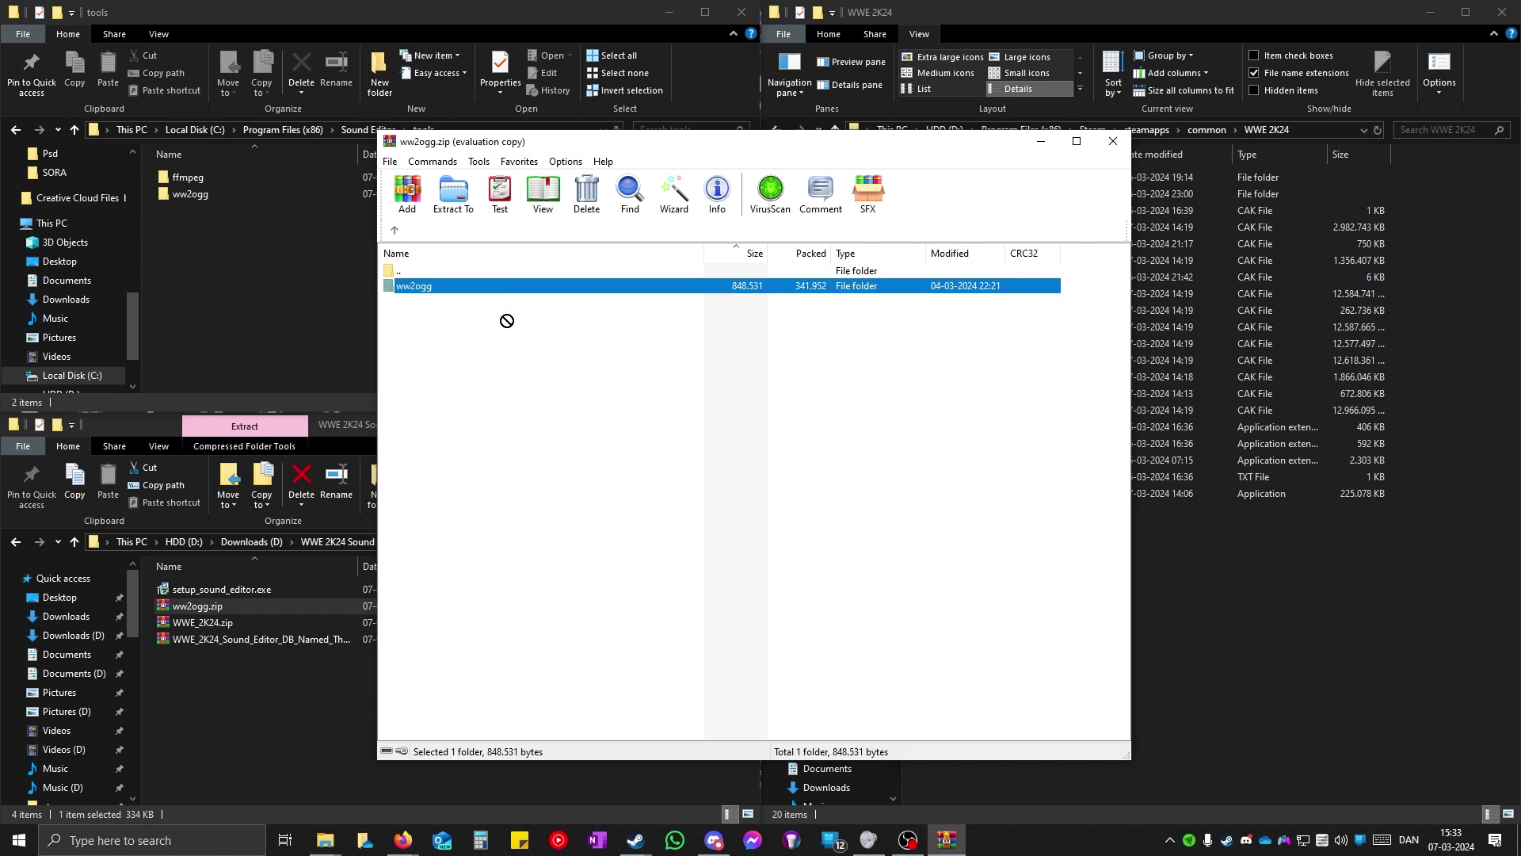
drag(507, 320, 257, 274)
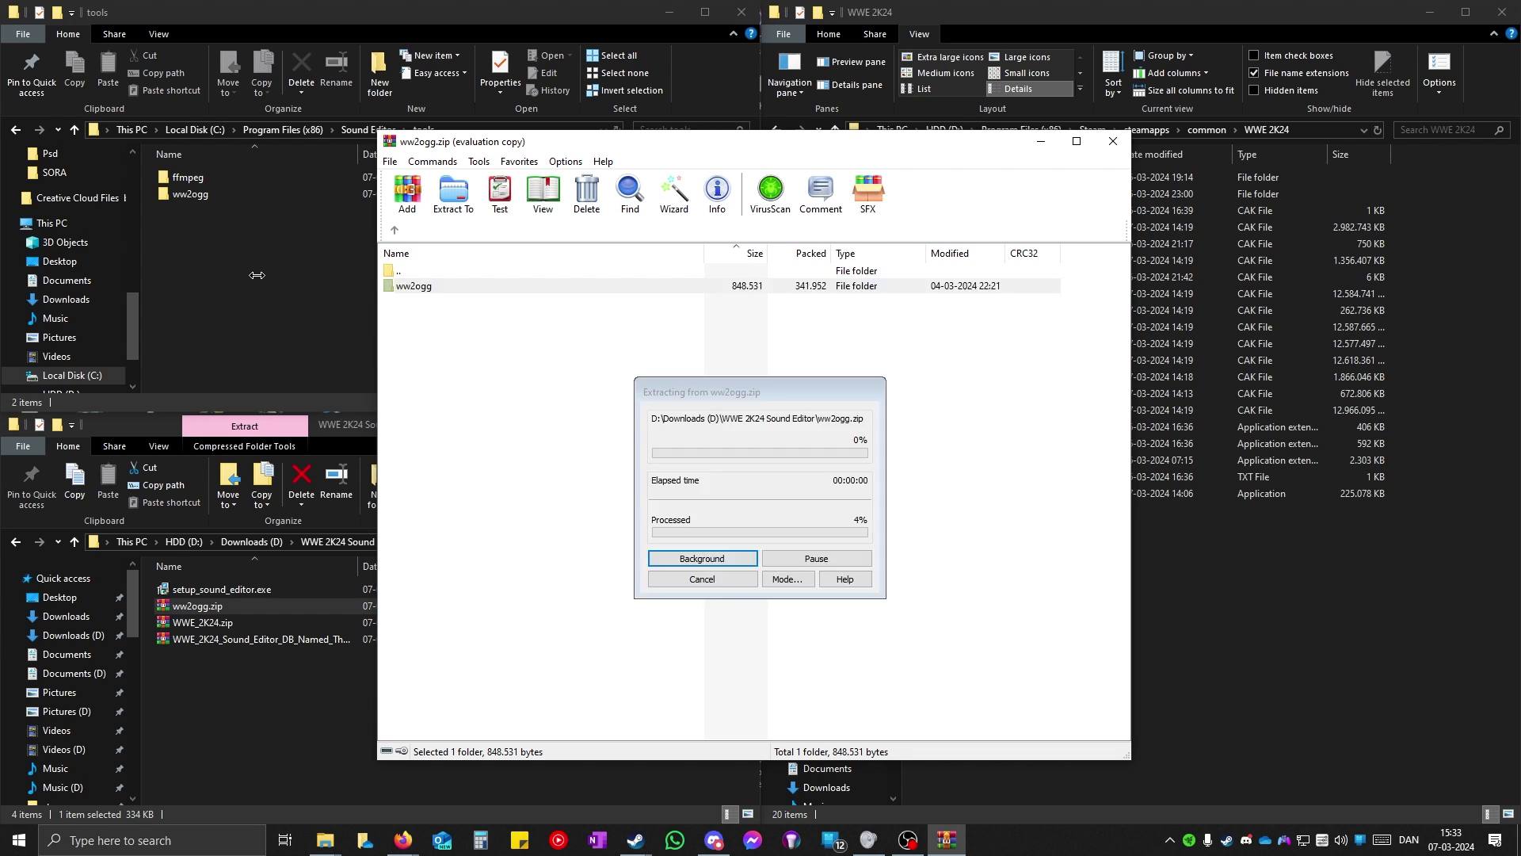
click(663, 295)
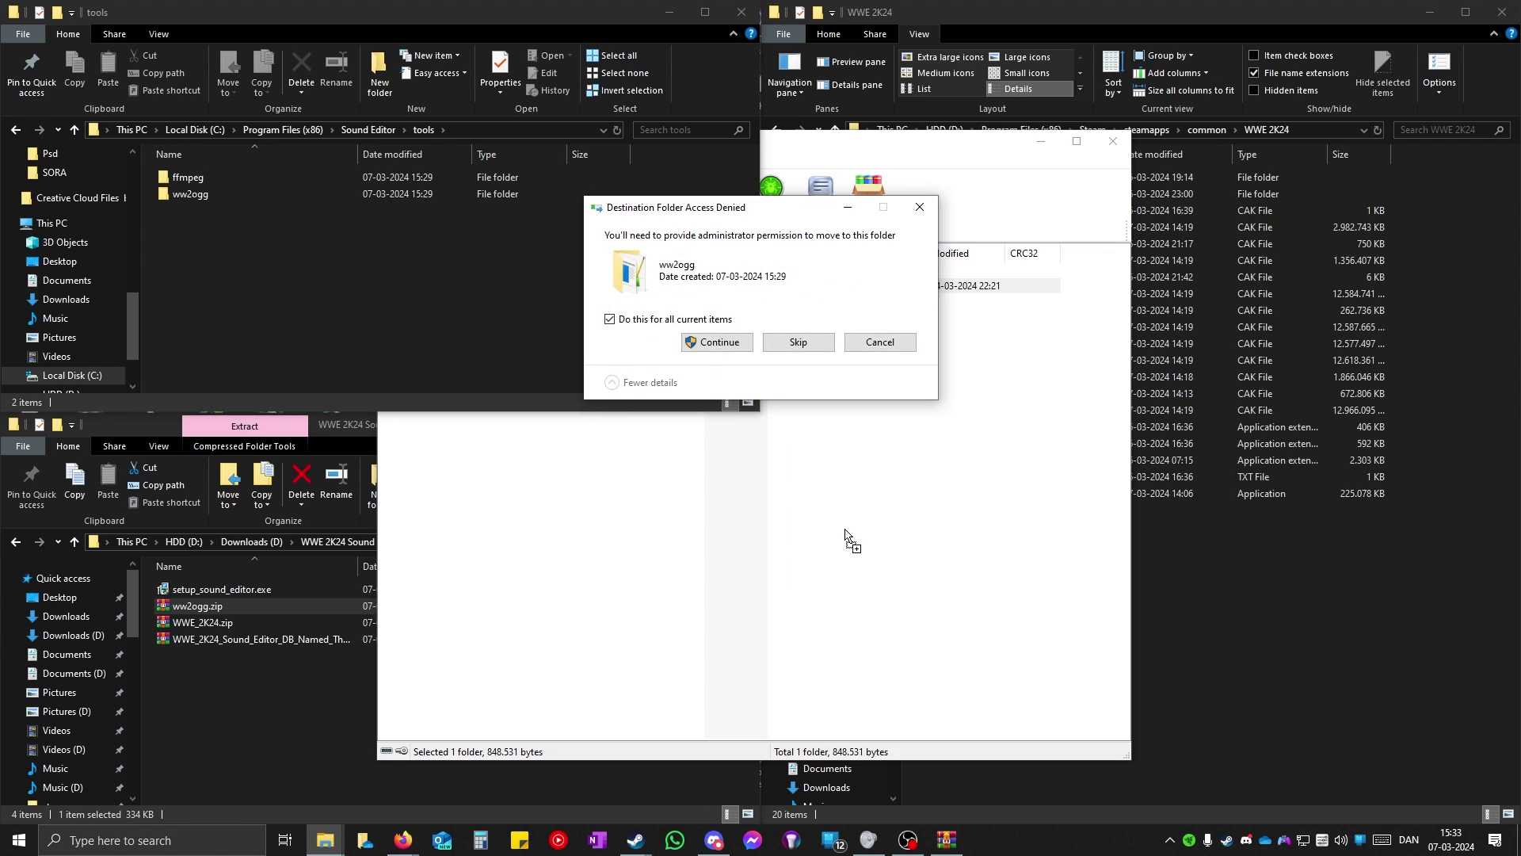
click(712, 344)
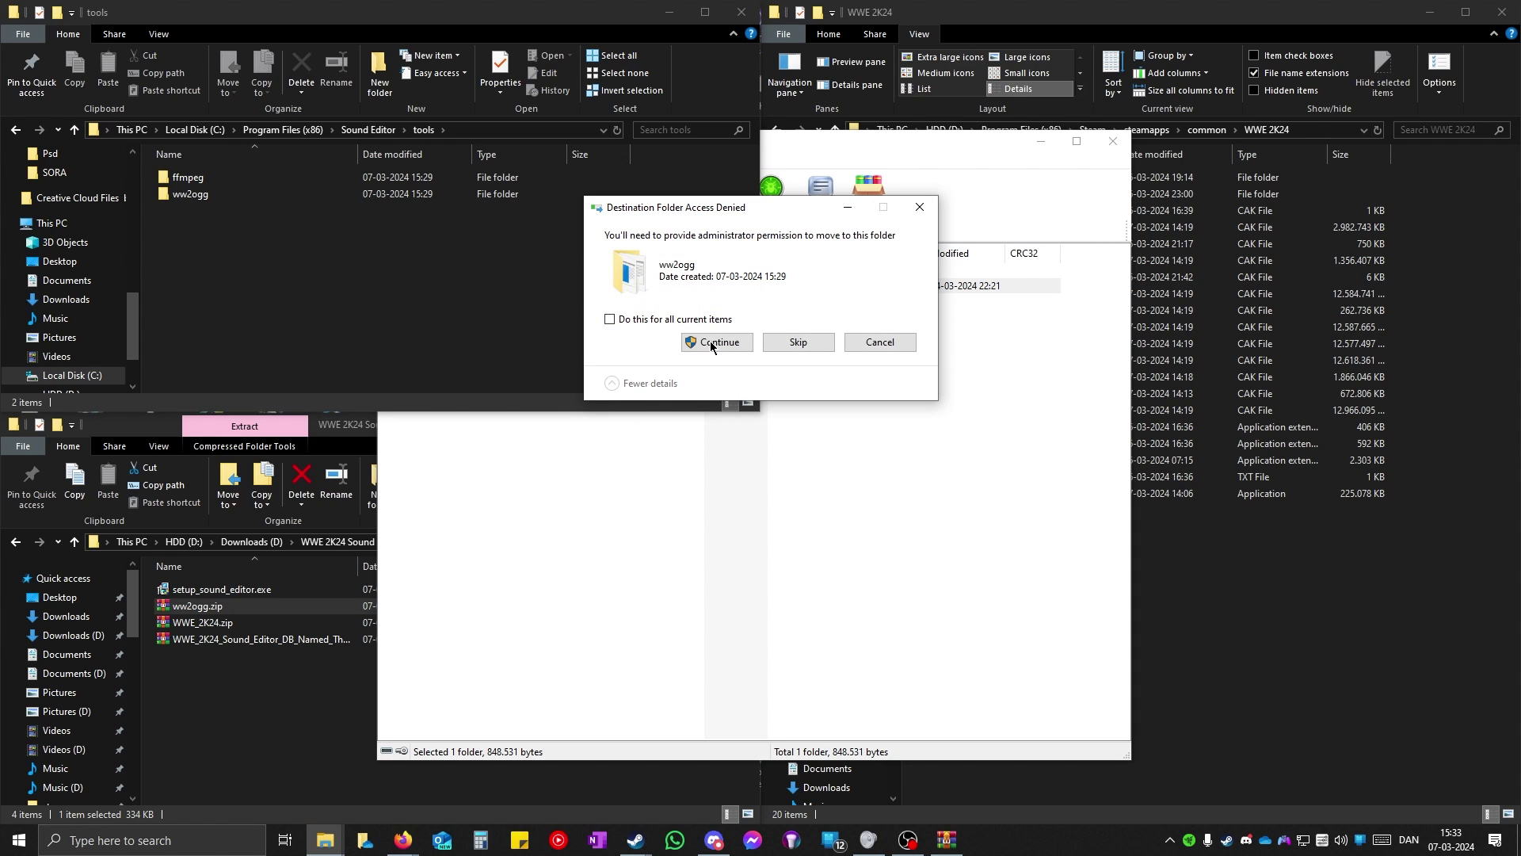
click(691, 321)
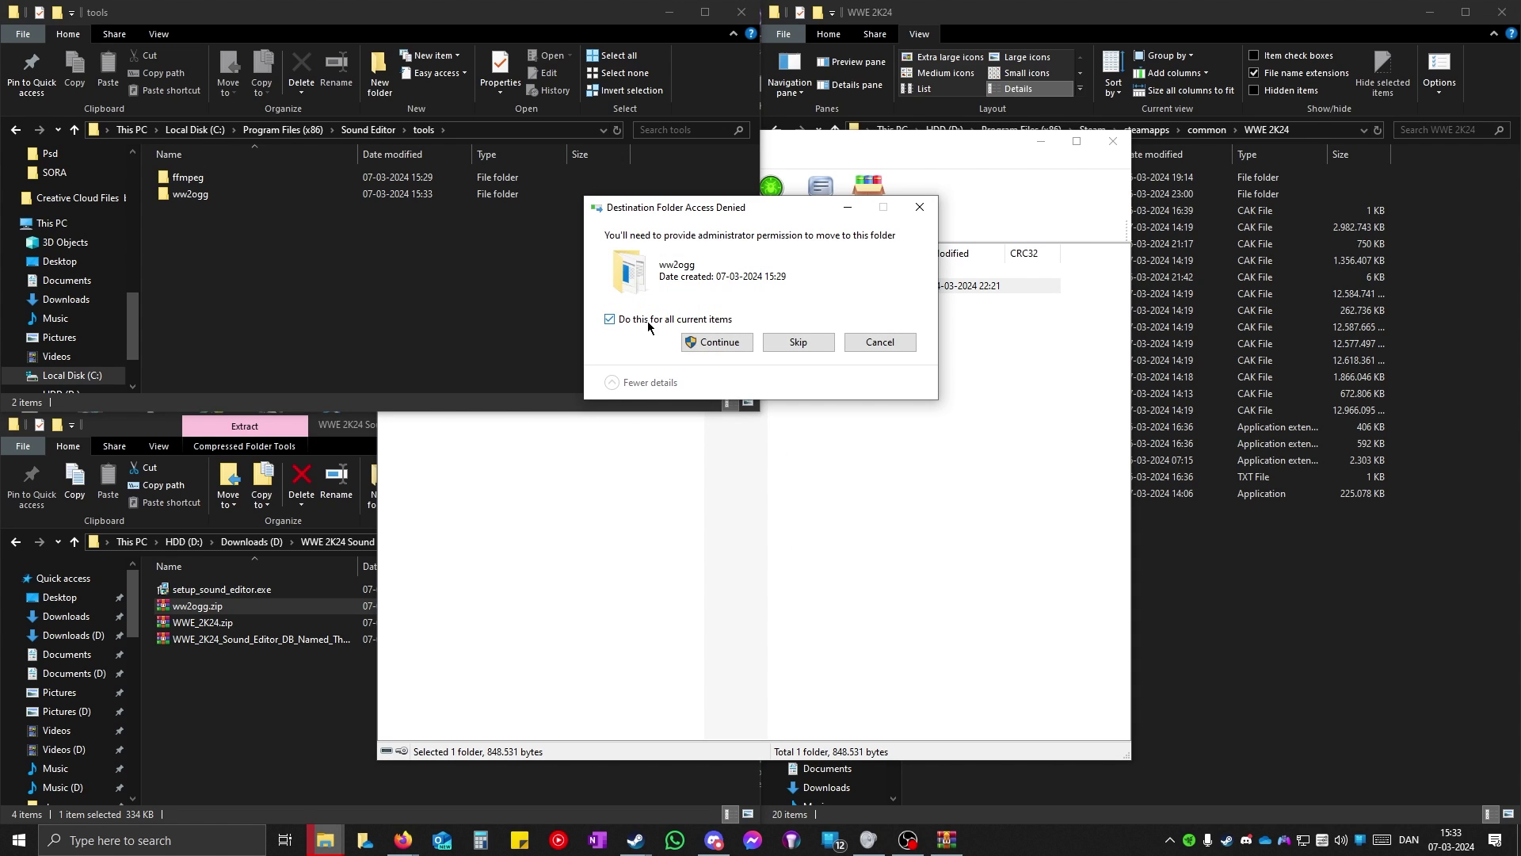
click(712, 341)
click(815, 560)
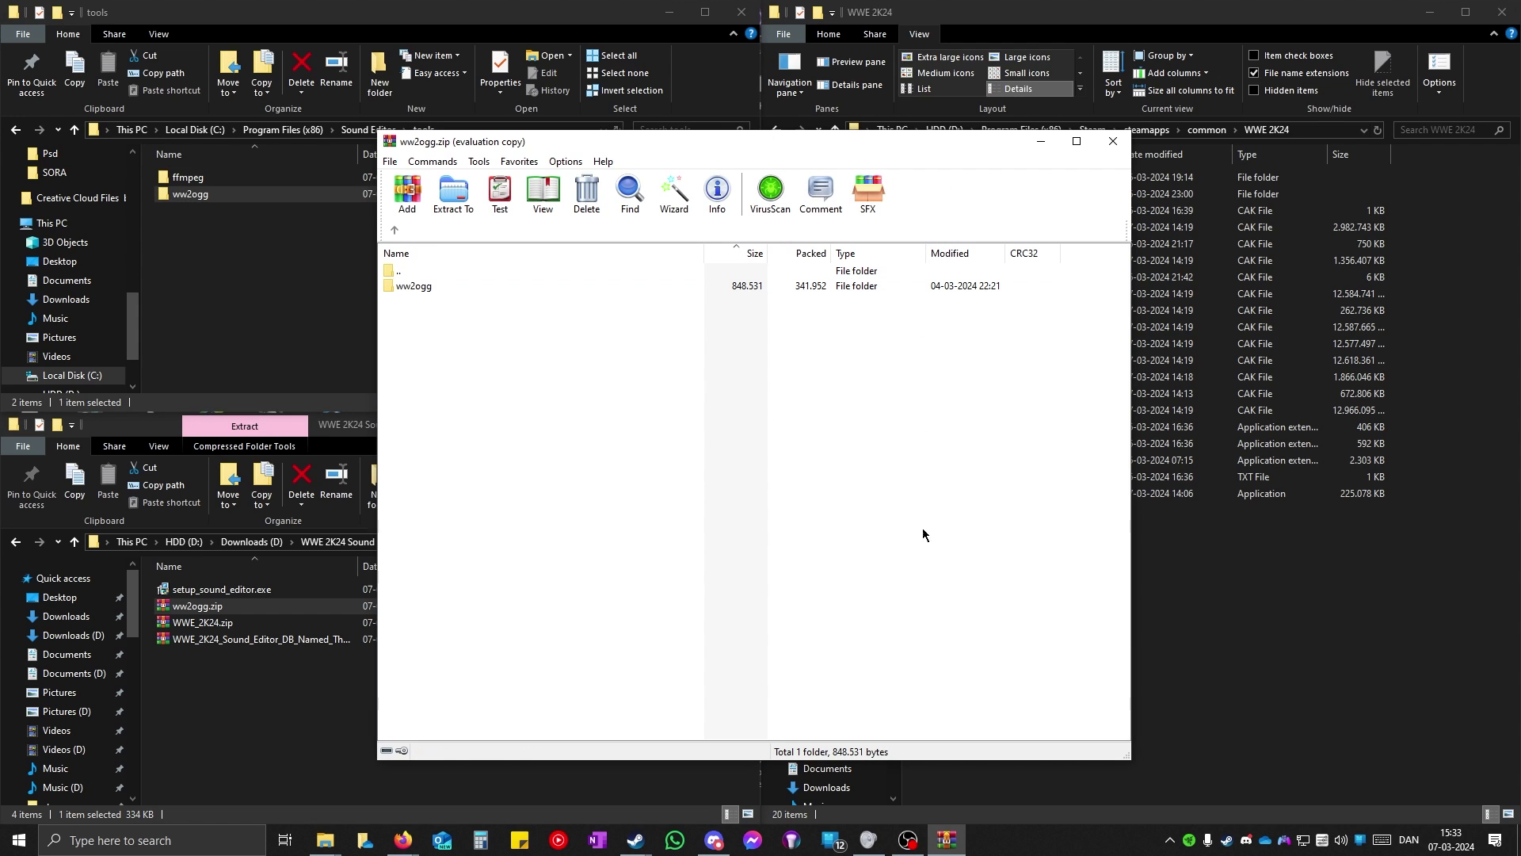
Step: Close the RARLAB page, minimise Firefox, and open the Sound Editor\database folder
click(605, 161)
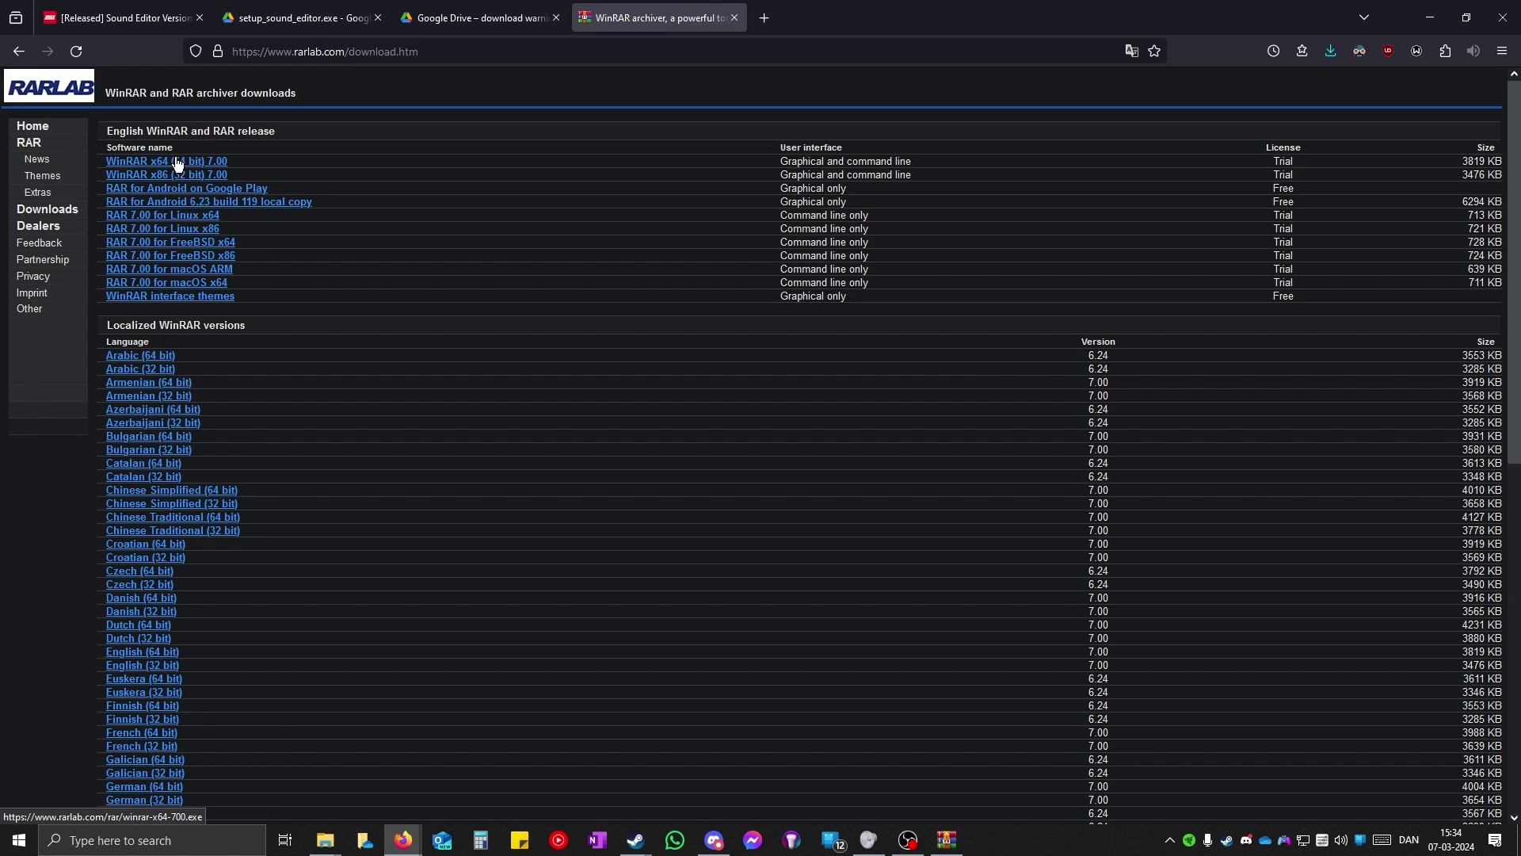
click(735, 18)
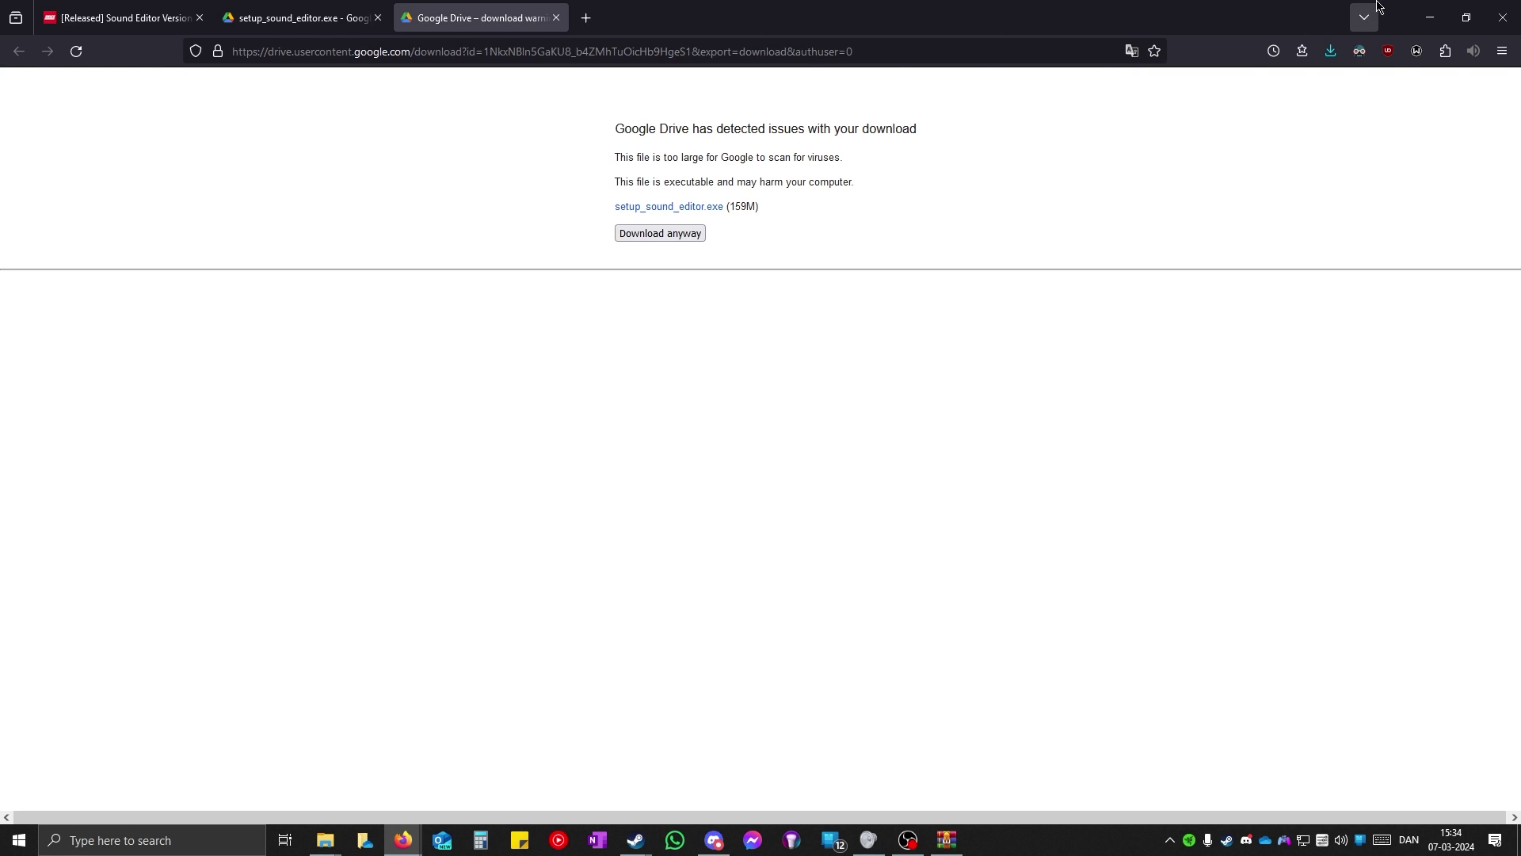
click(1430, 17)
click(370, 130)
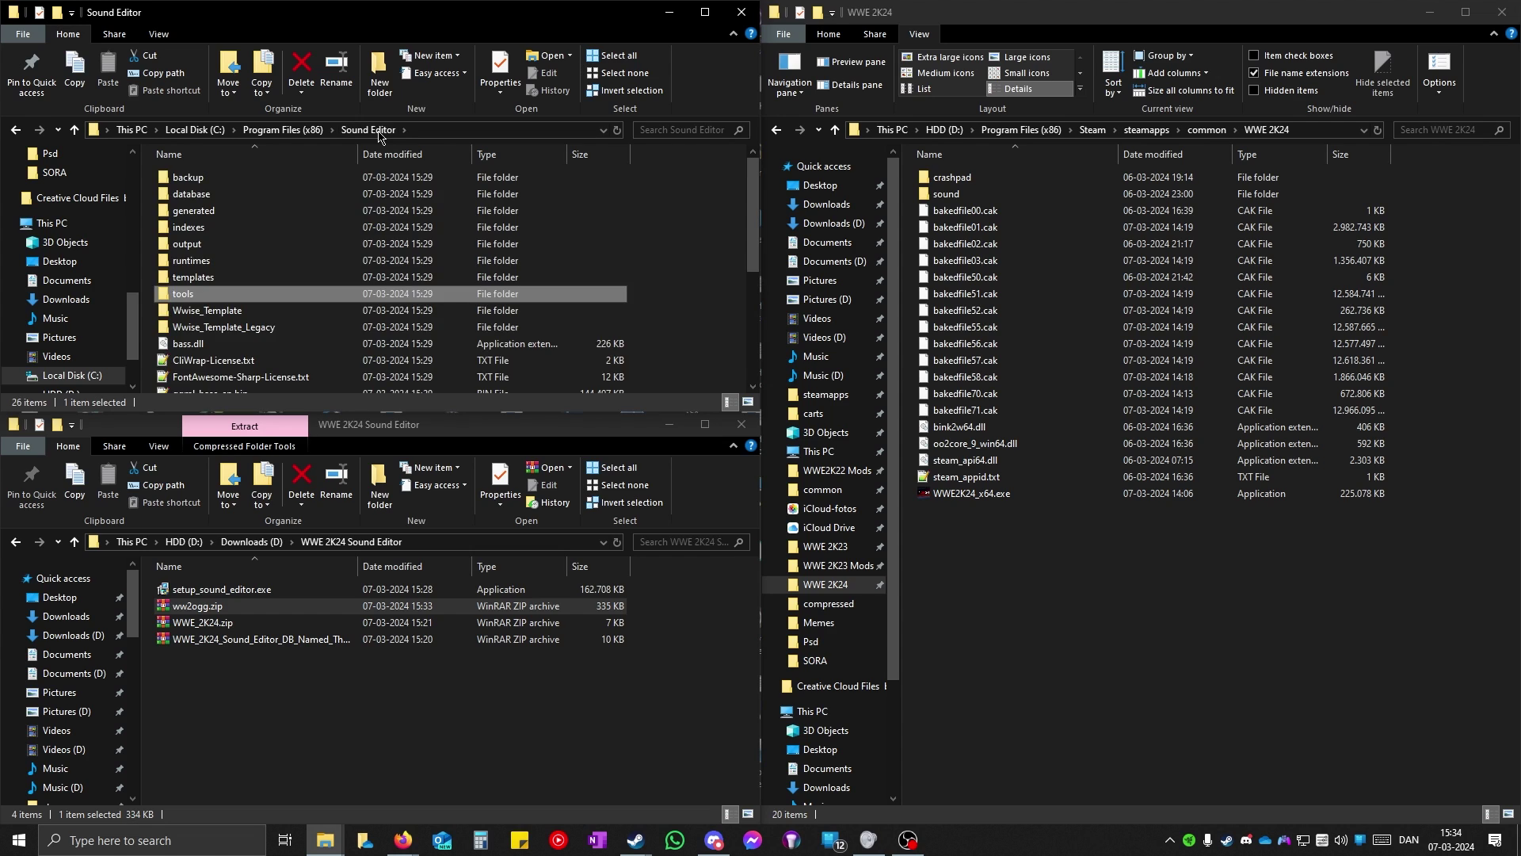
double_click(224, 196)
Step: Move WWE_2K24.zip's WWE 2K24 folder into database with admin permission, then close the archive
click(219, 658)
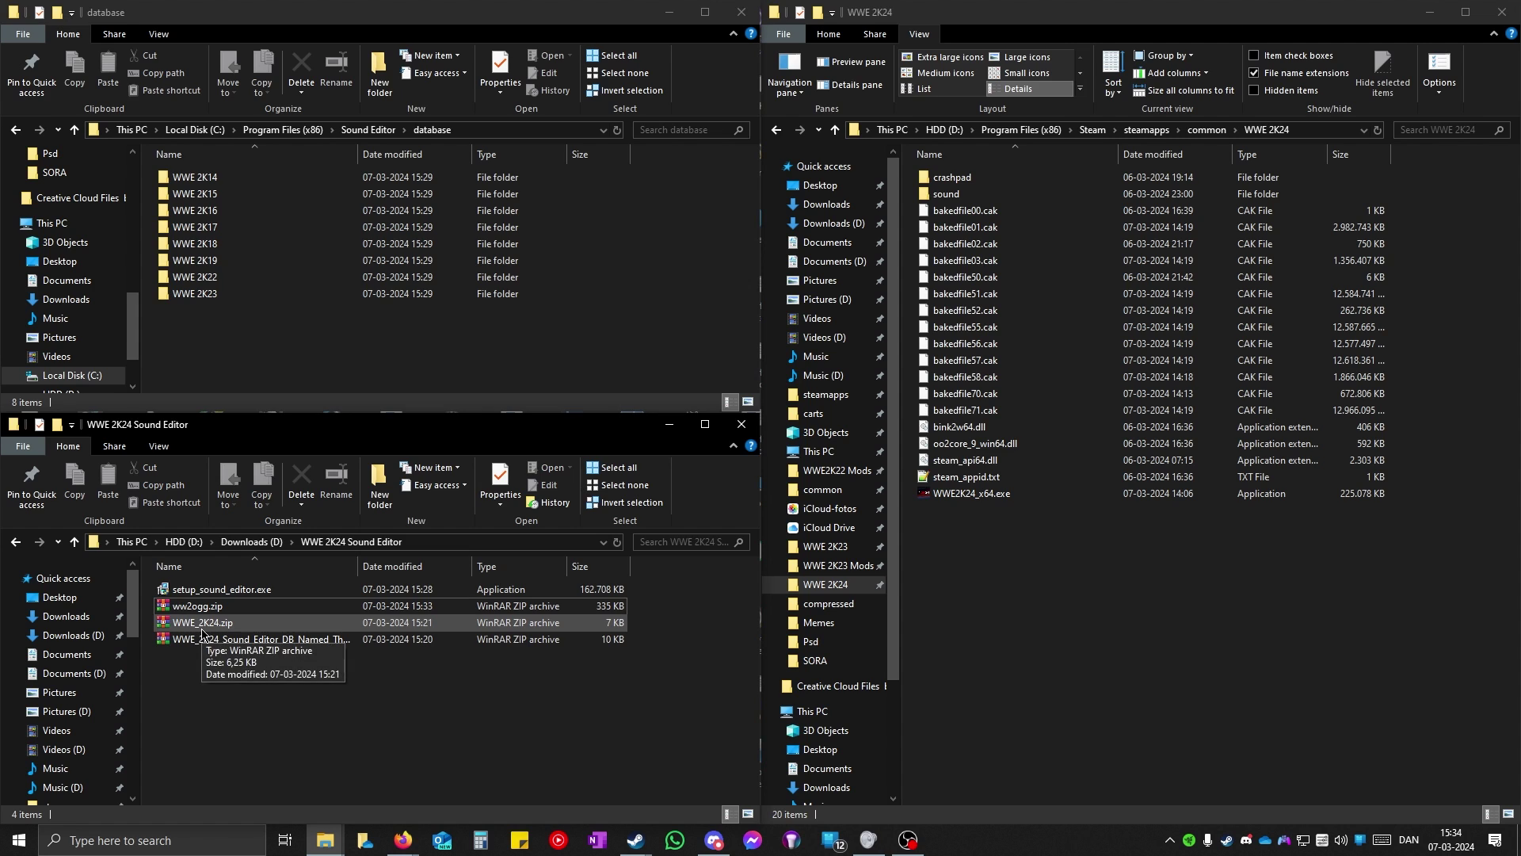
double_click(240, 631)
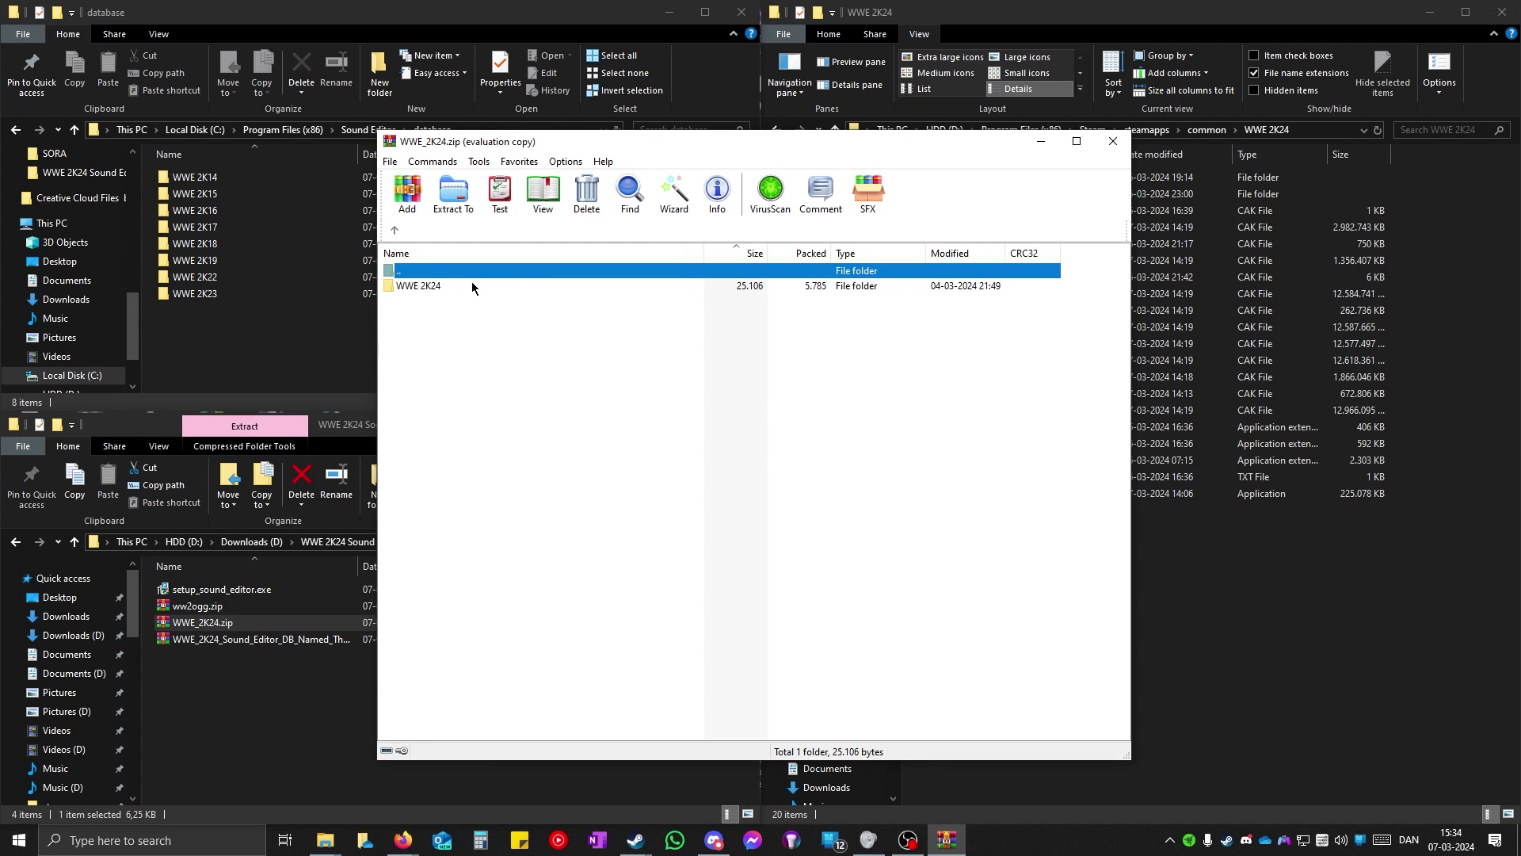
click(442, 285)
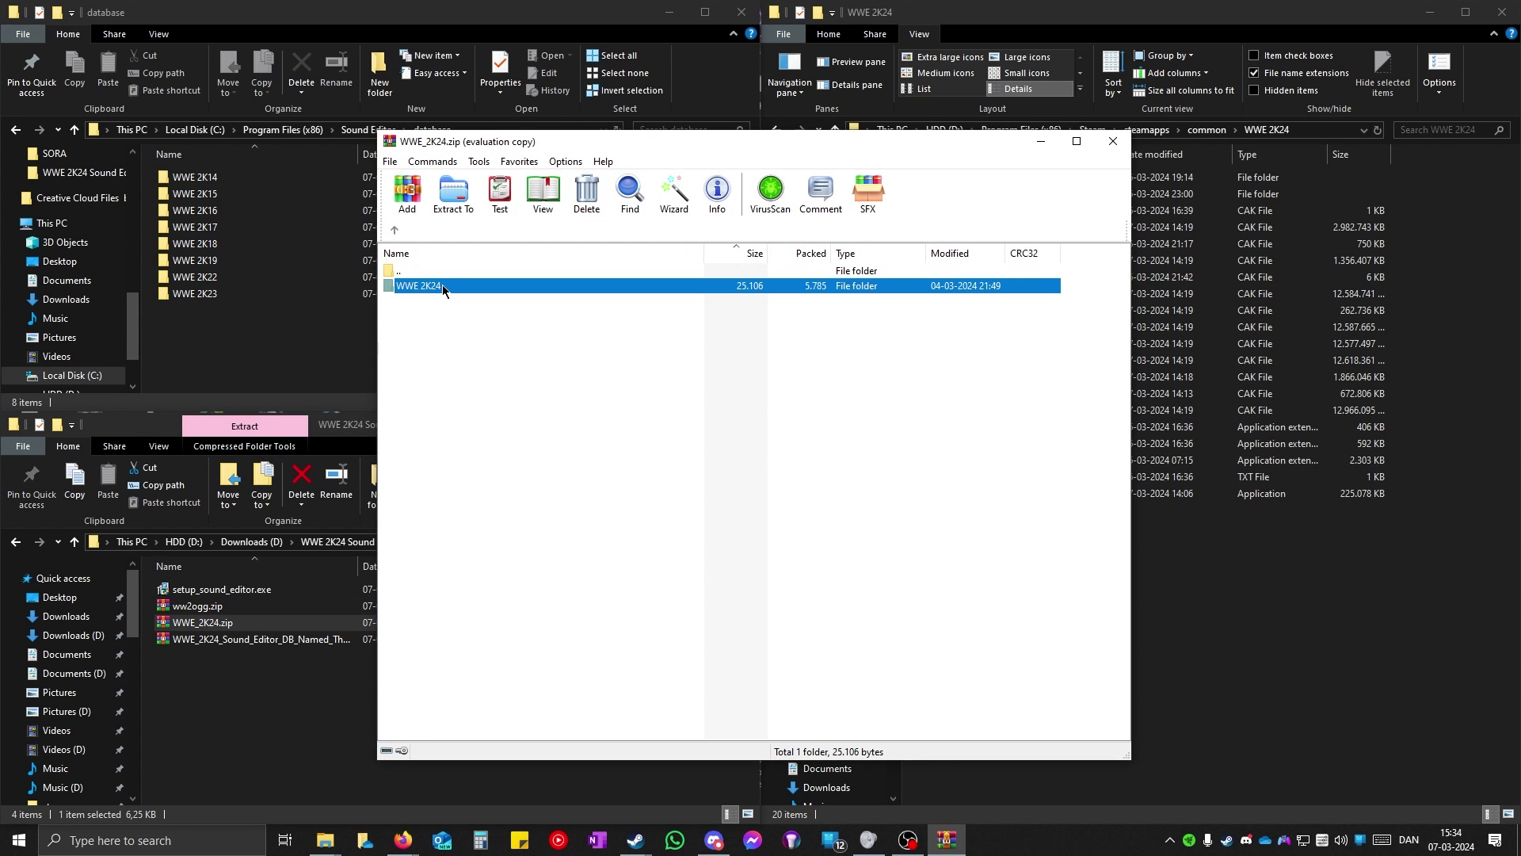
drag(443, 287, 438, 338)
drag(315, 358, 316, 357)
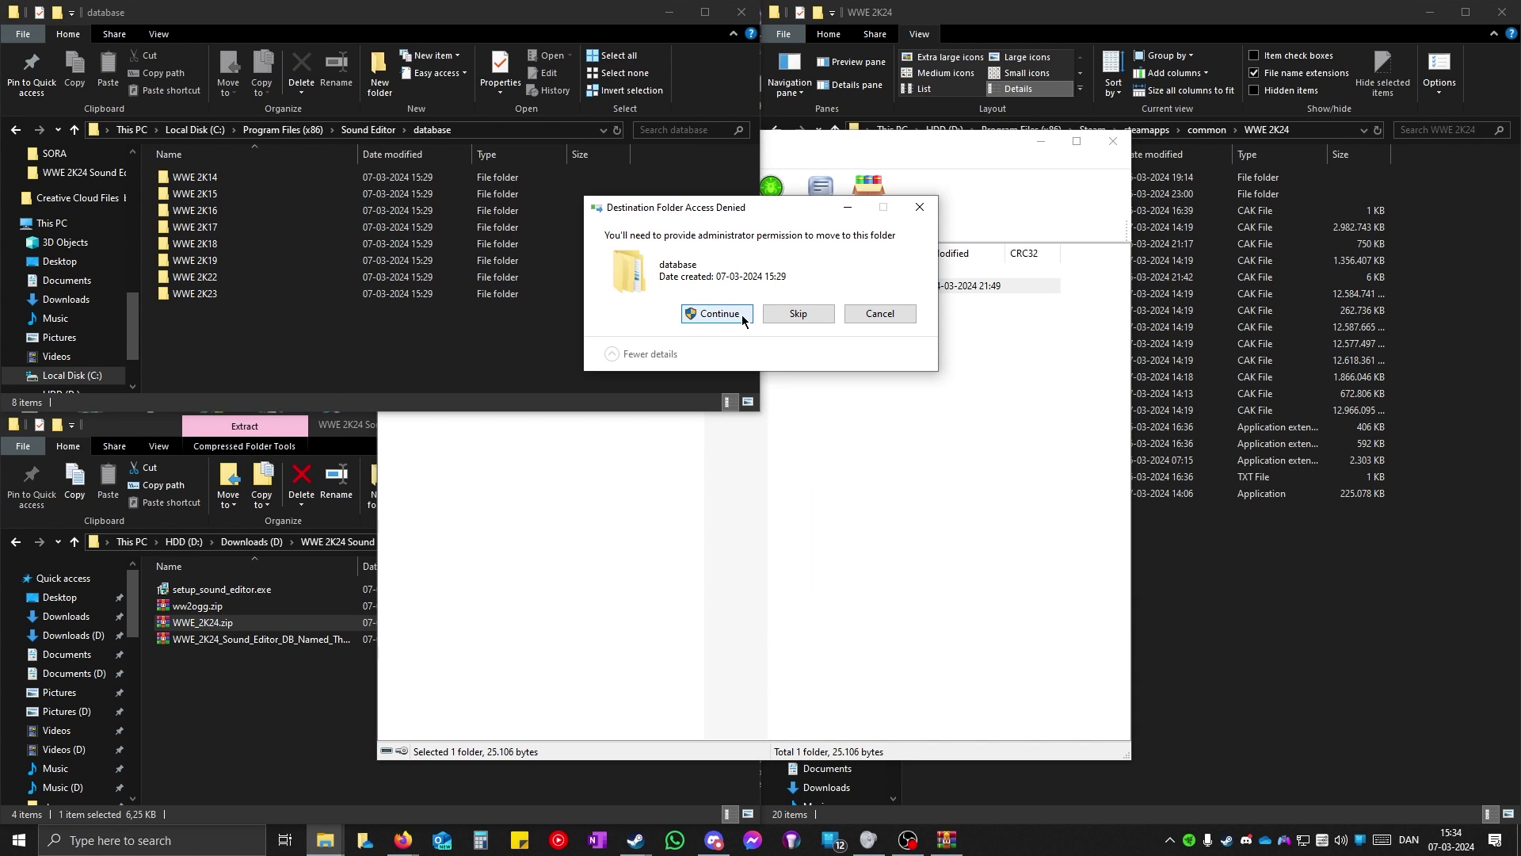
click(719, 314)
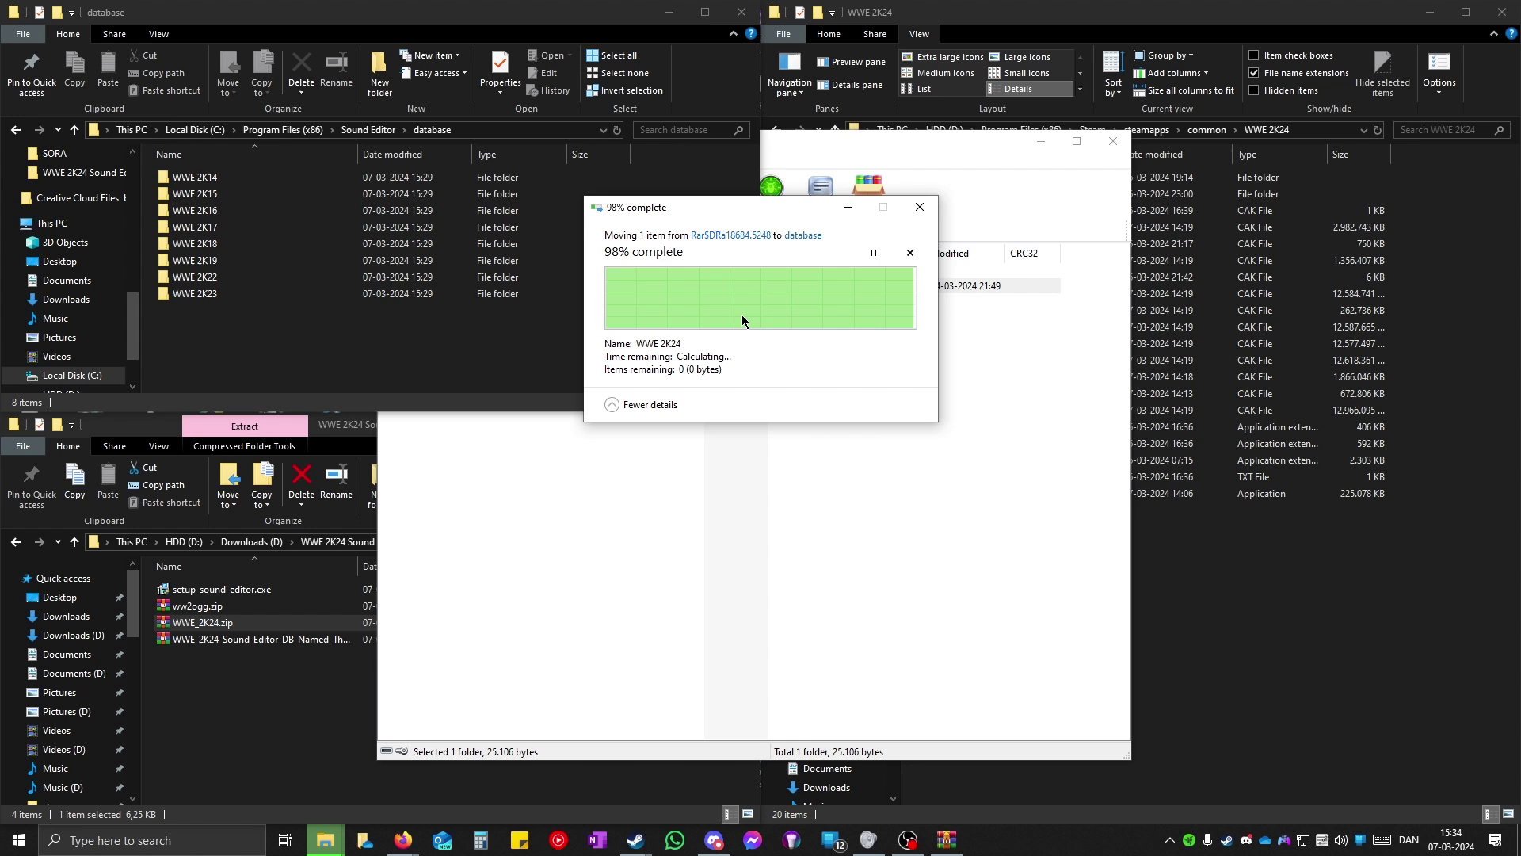
click(884, 407)
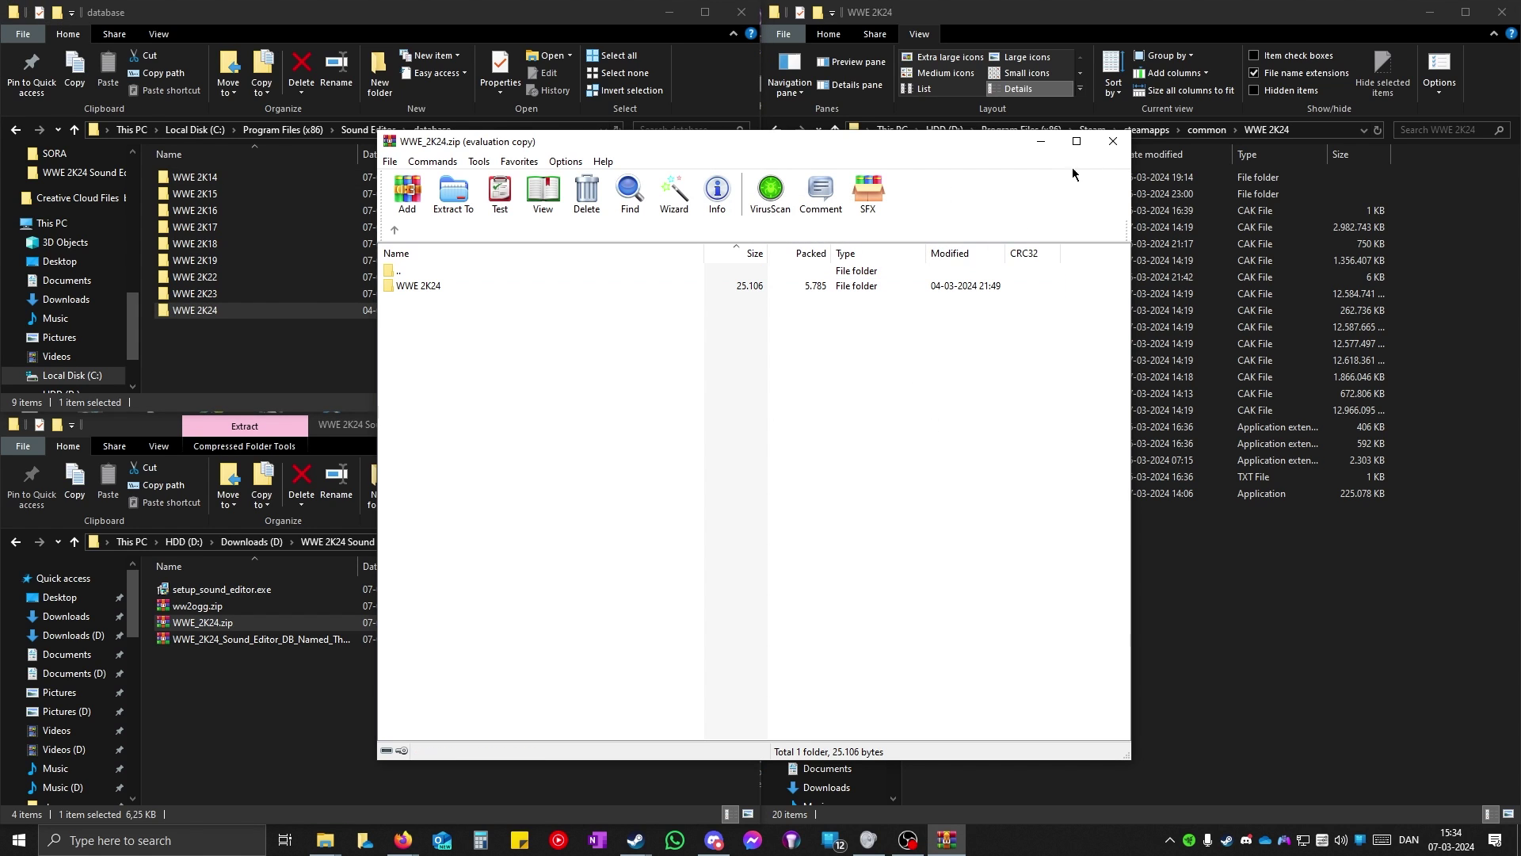
click(1113, 141)
drag(358, 565, 432, 566)
Step: Drag the Named Themes zip's WWE 2K24 folder onto database\WWE 2K24, replacing existing files
click(339, 672)
double_click(296, 639)
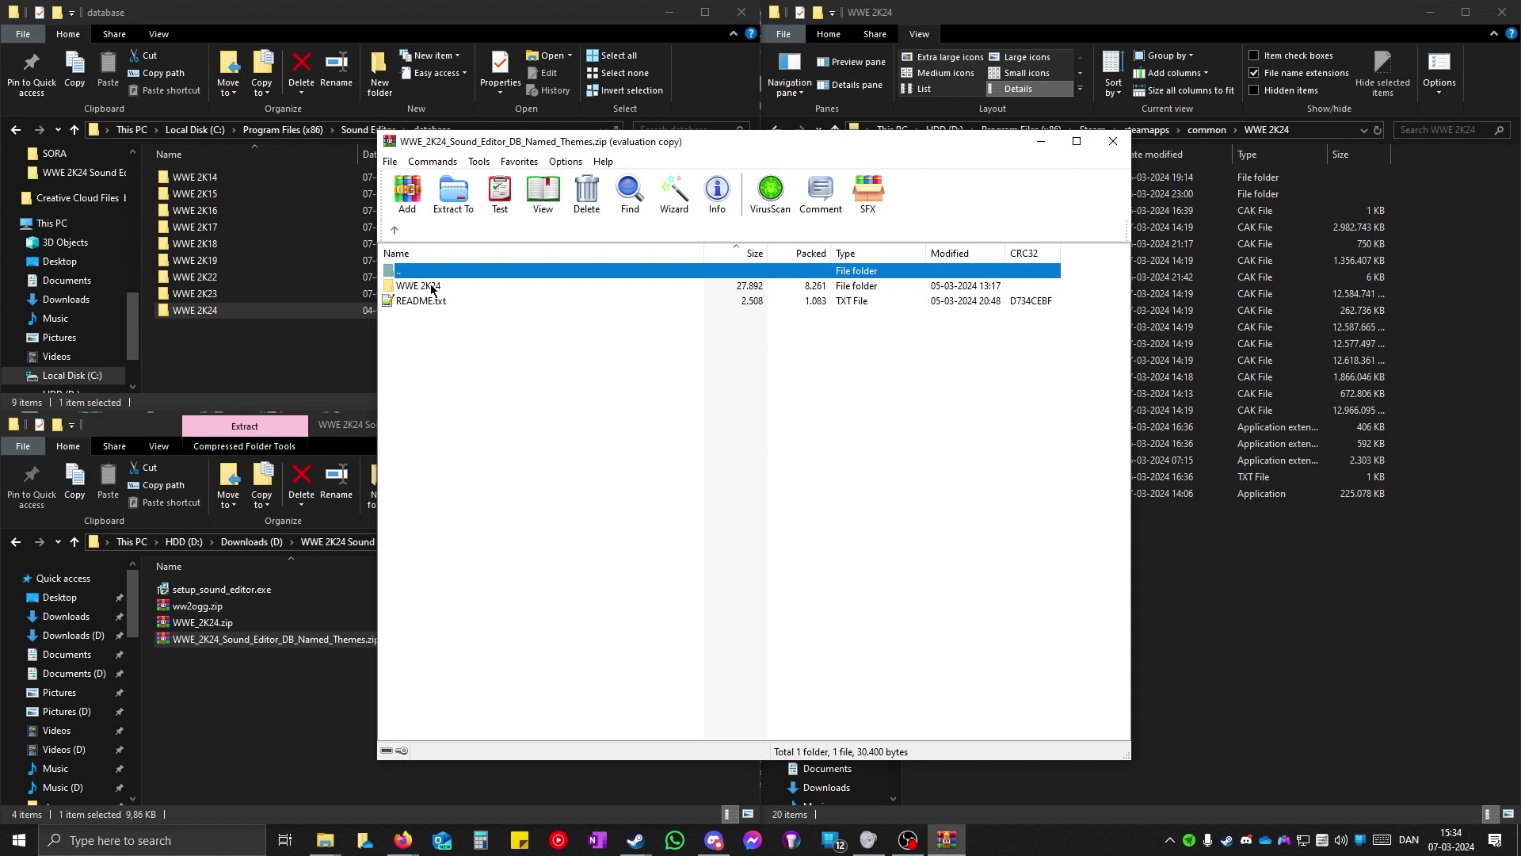
drag(425, 290, 417, 309)
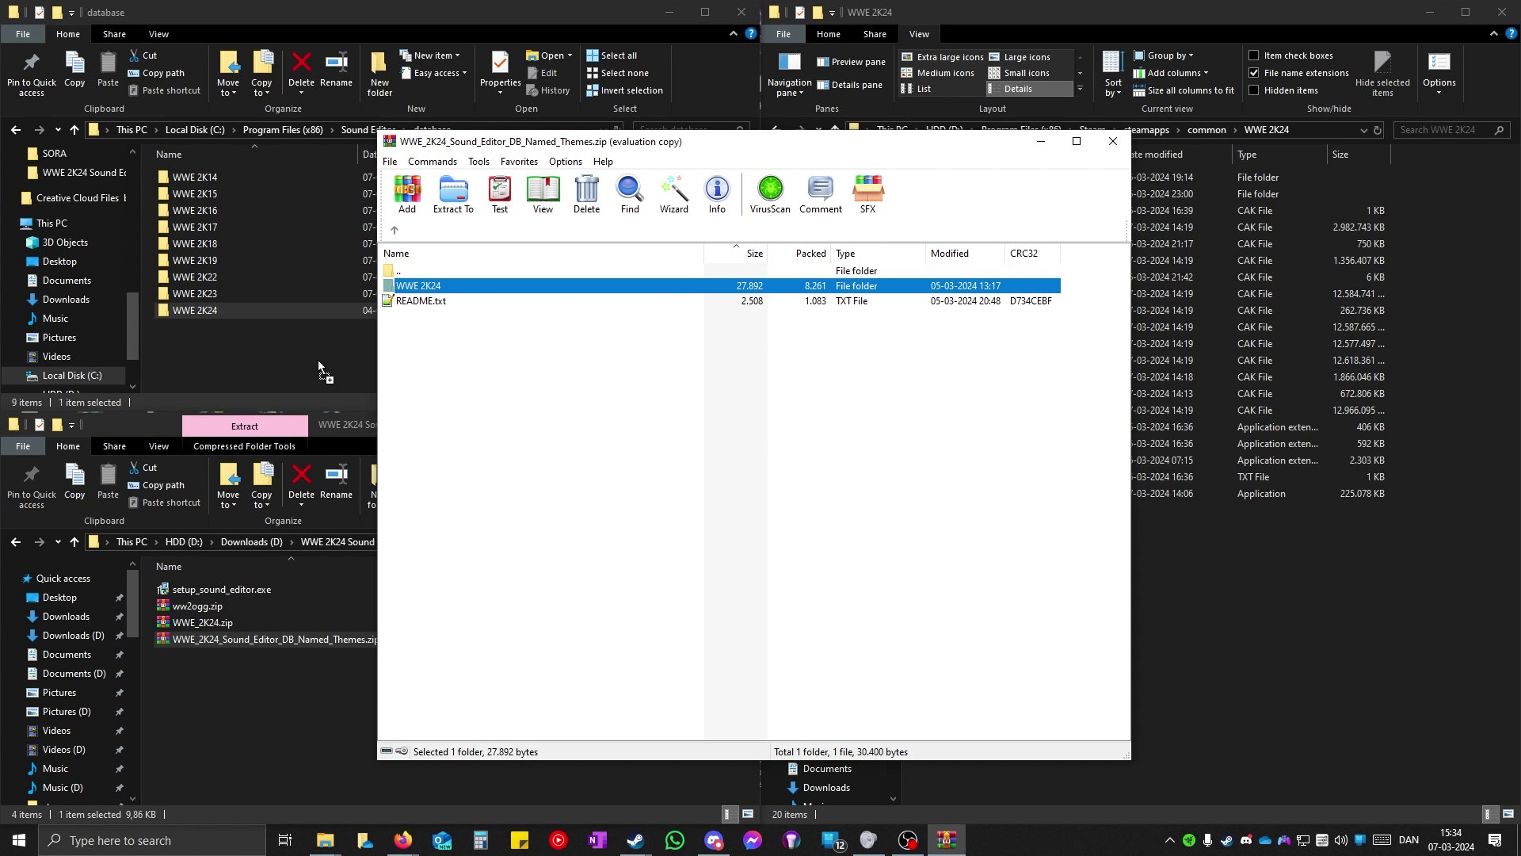
drag(316, 358, 211, 370)
click(711, 293)
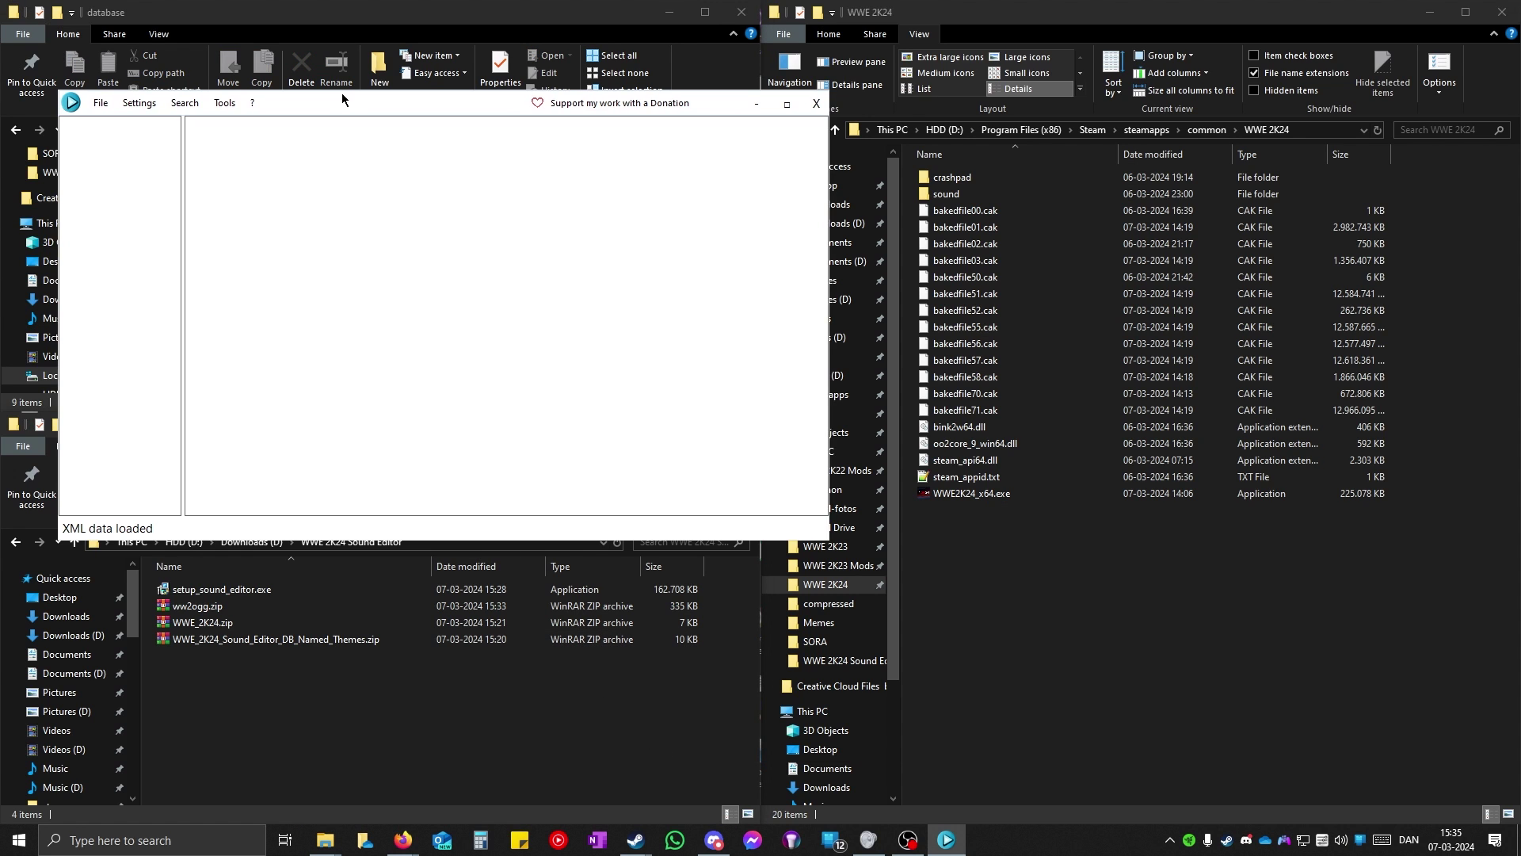
Step: In Settings, choose the WWE 2K24 database, enable Dark theme and save
click(131, 107)
click(135, 122)
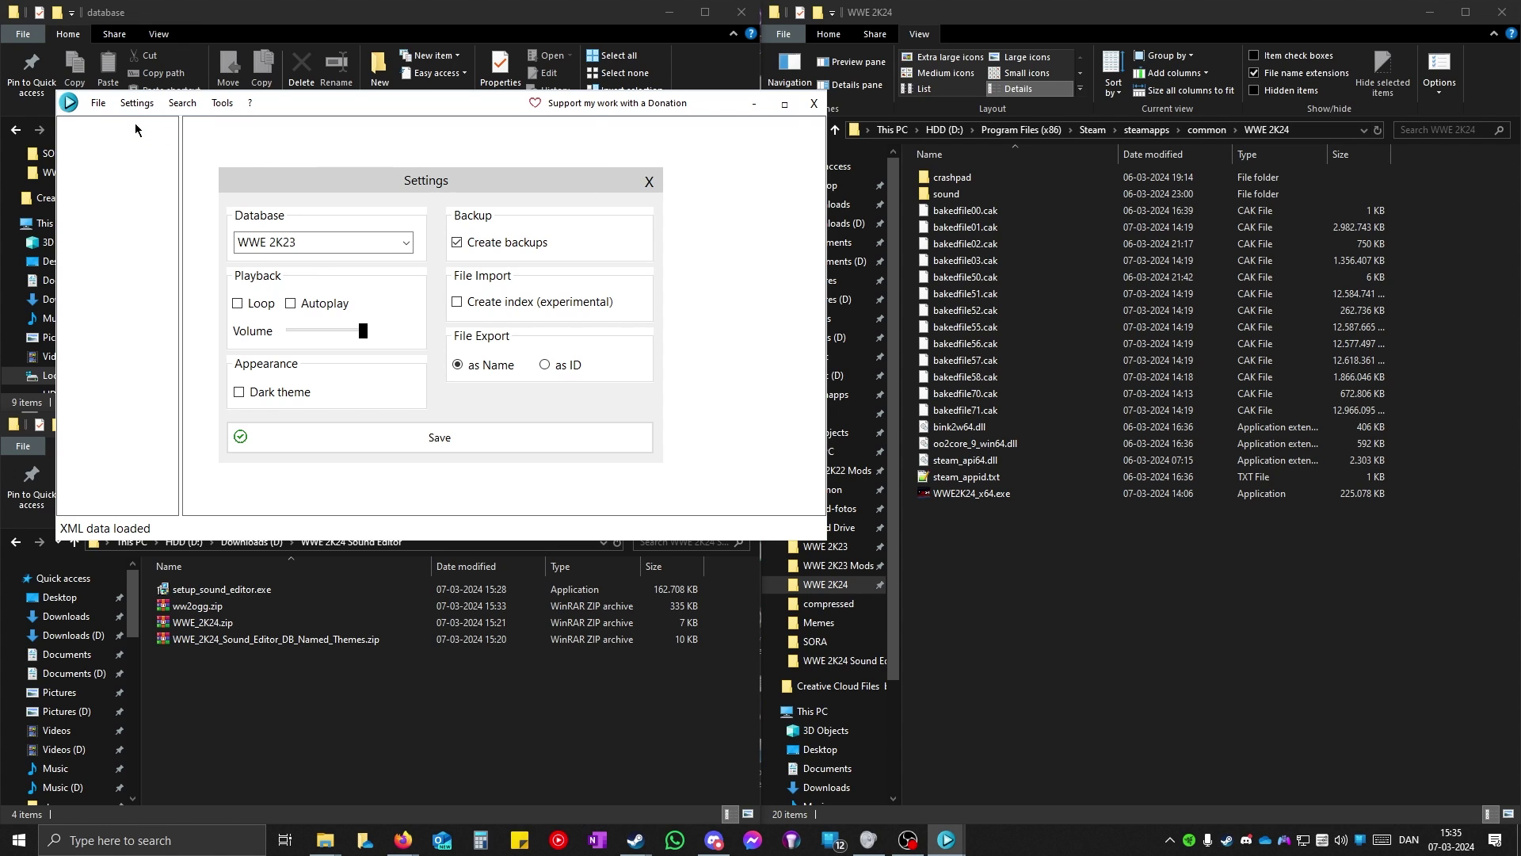
click(404, 243)
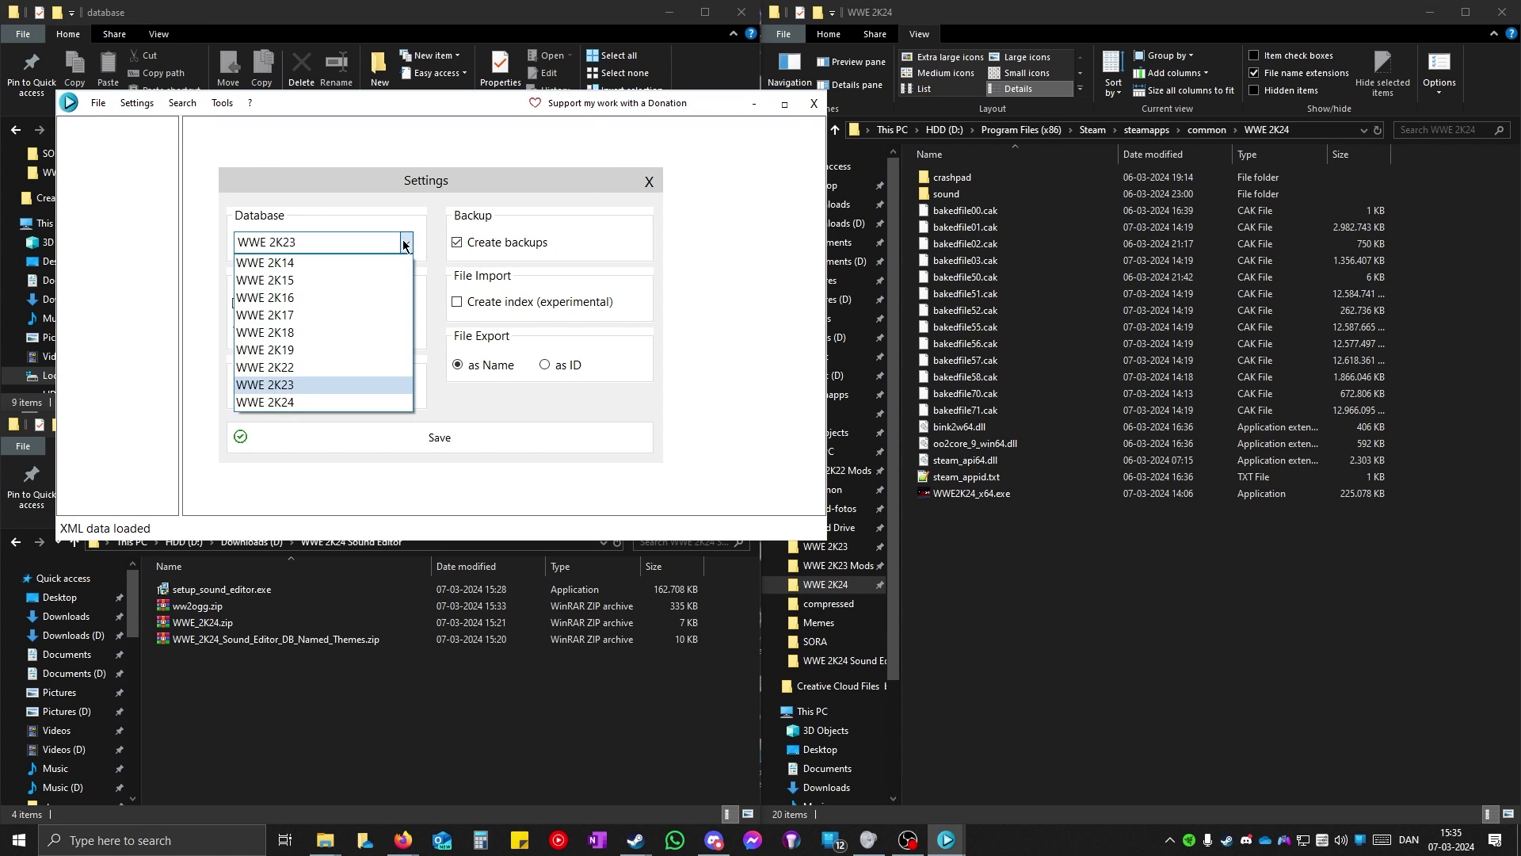
click(294, 404)
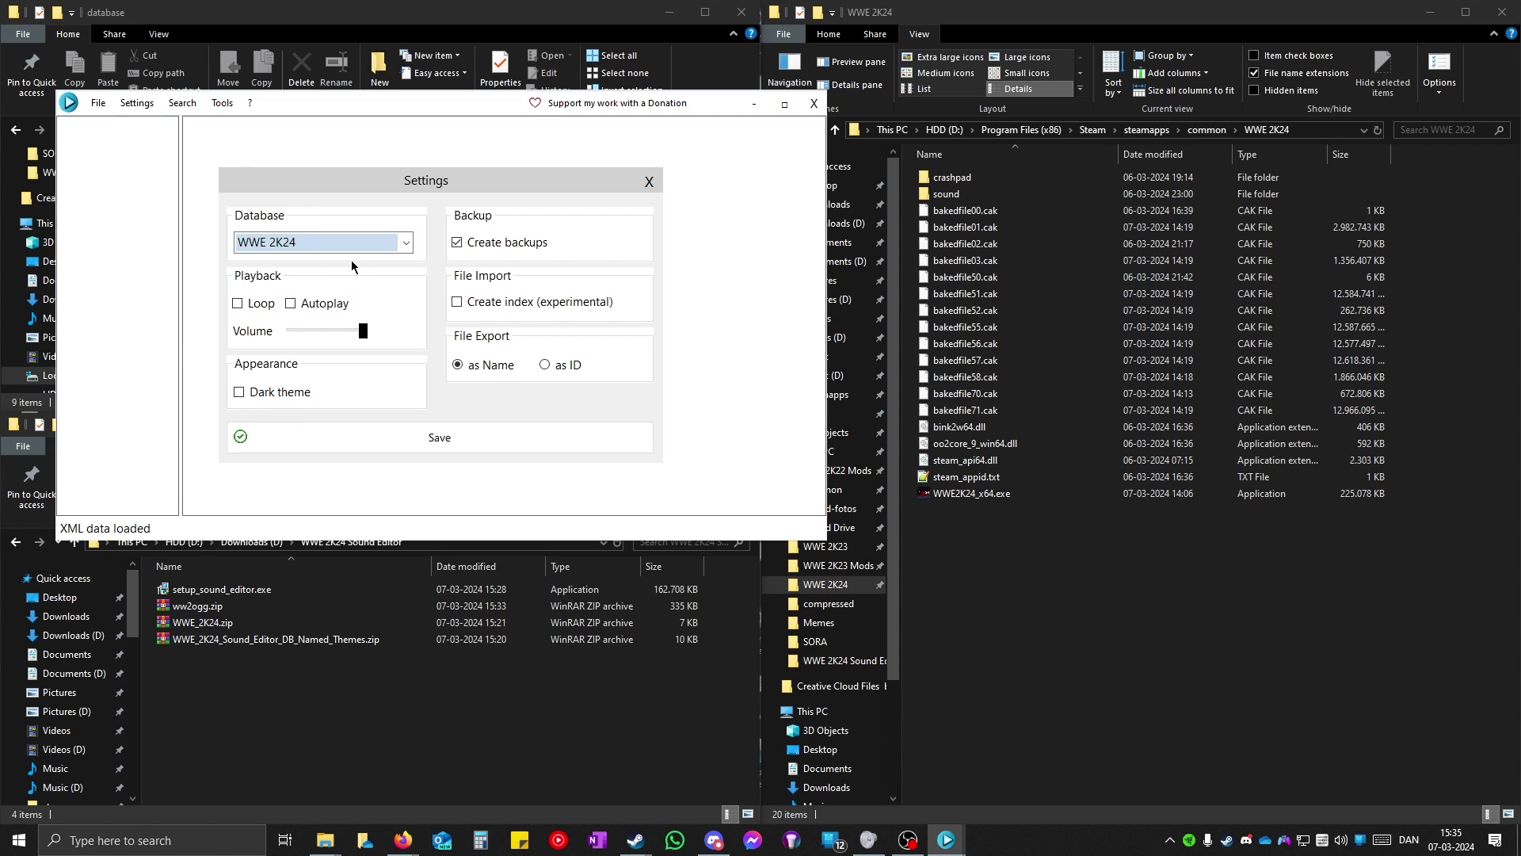
click(239, 392)
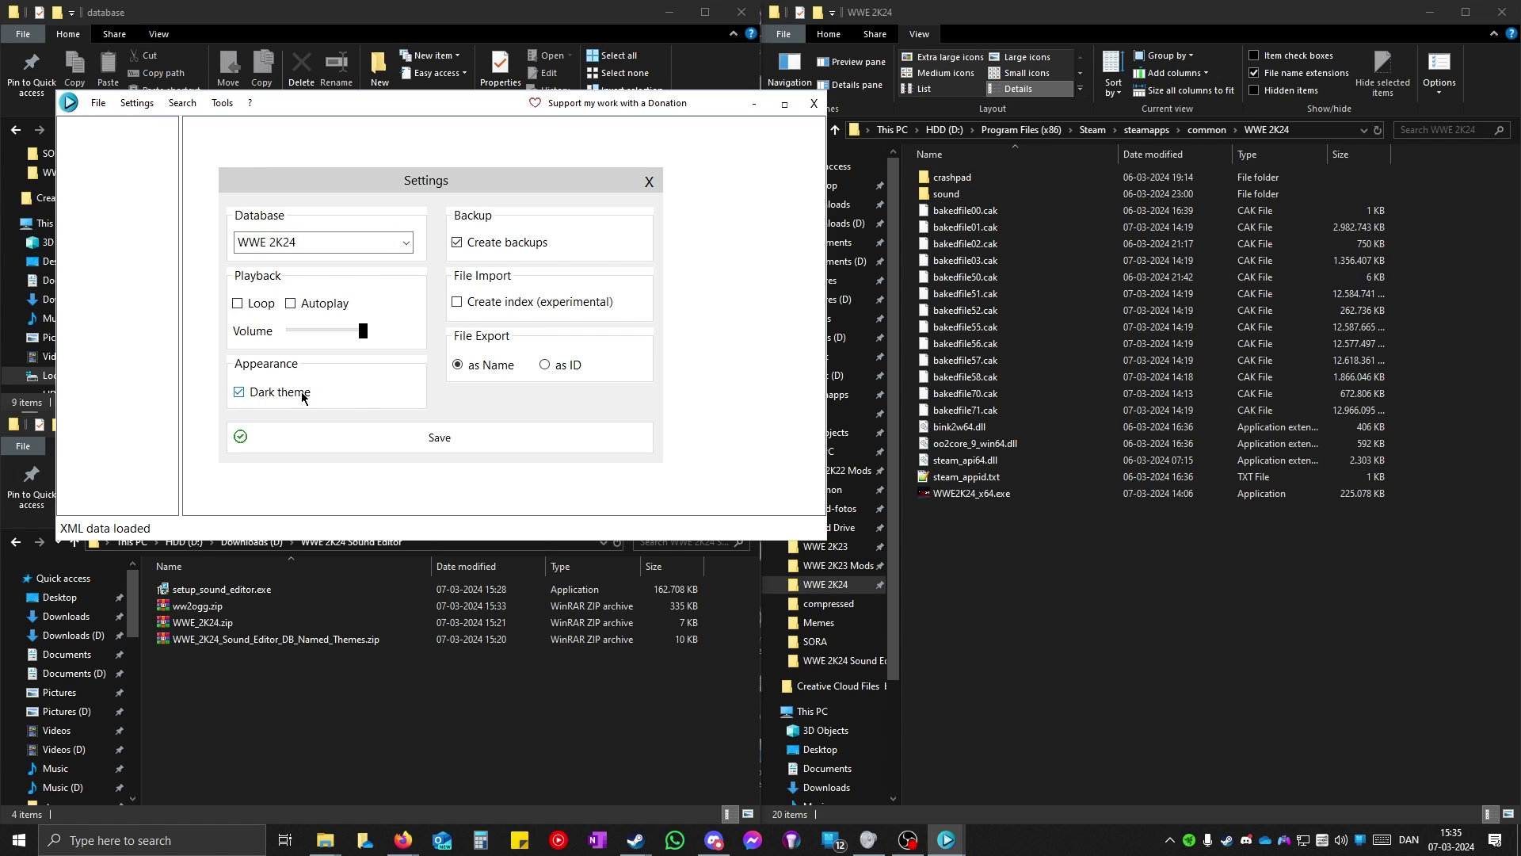
click(475, 445)
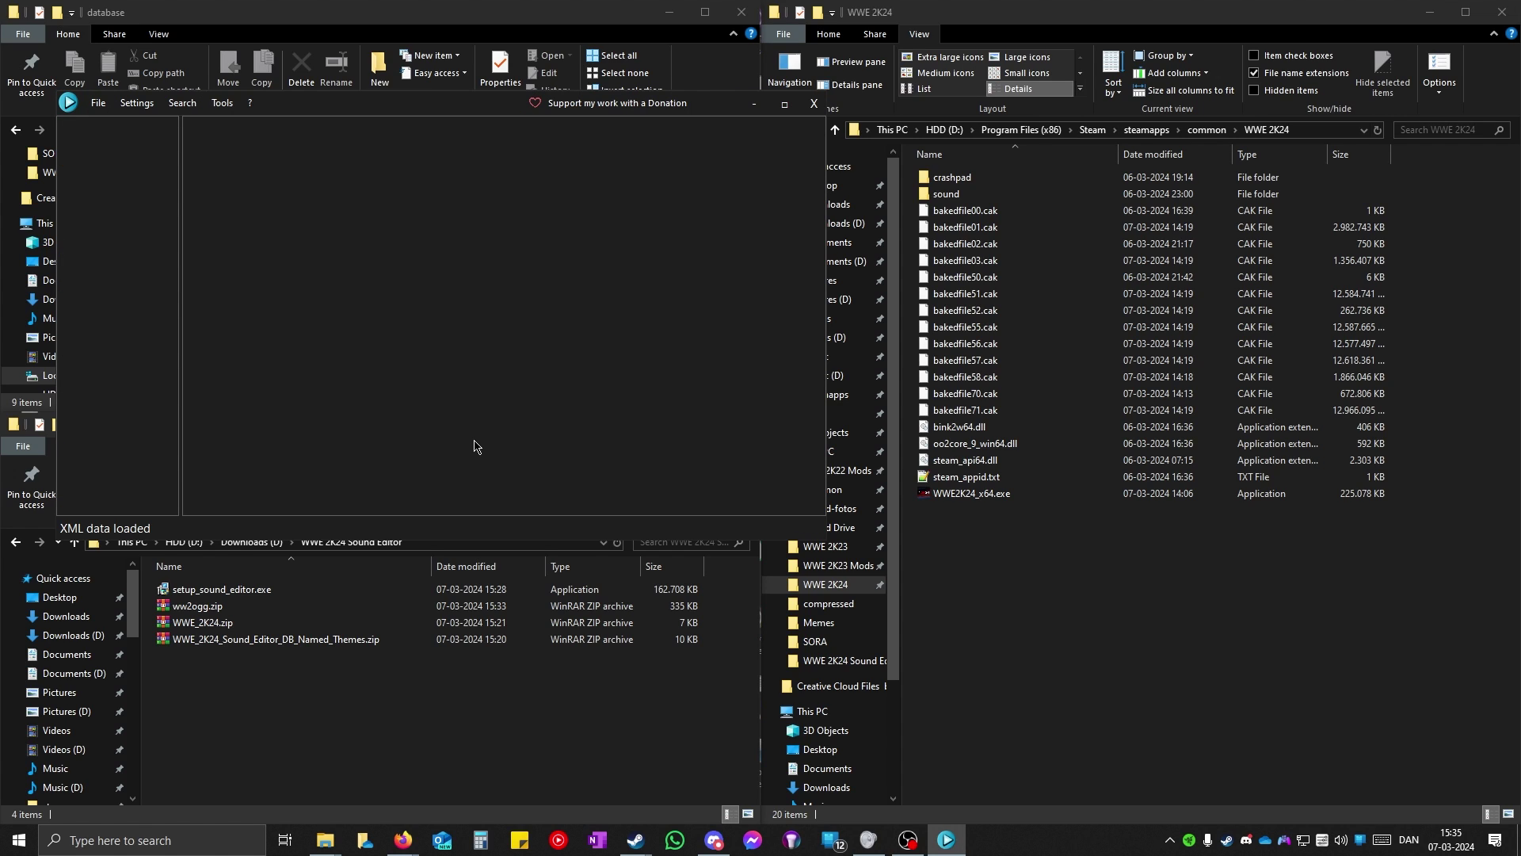
Step: Open the sound conversion tool, then bring back the WWE 2K24 Sound Editor folder
click(232, 105)
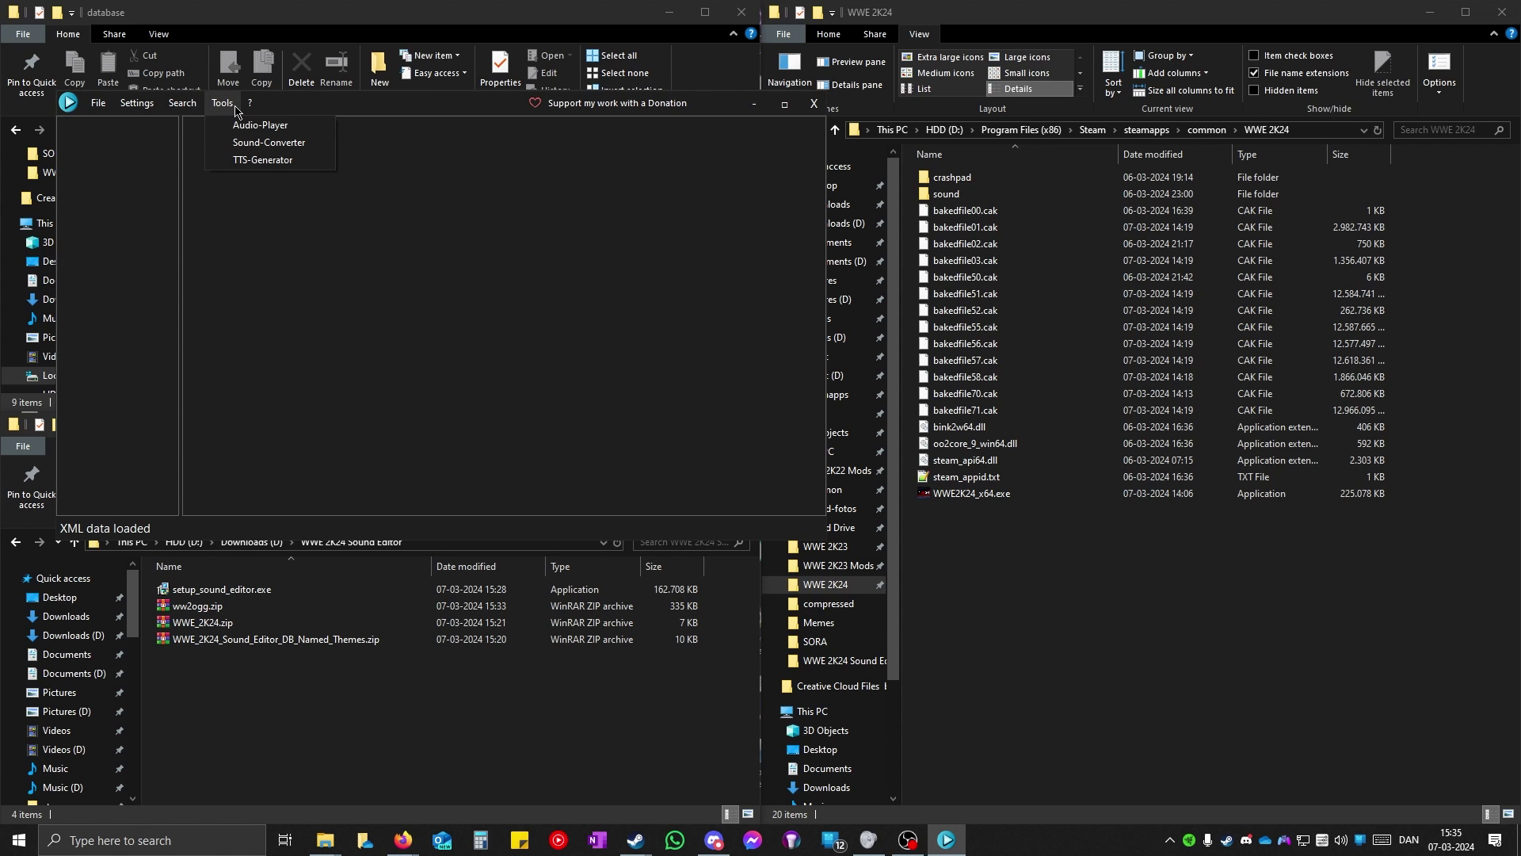
click(253, 144)
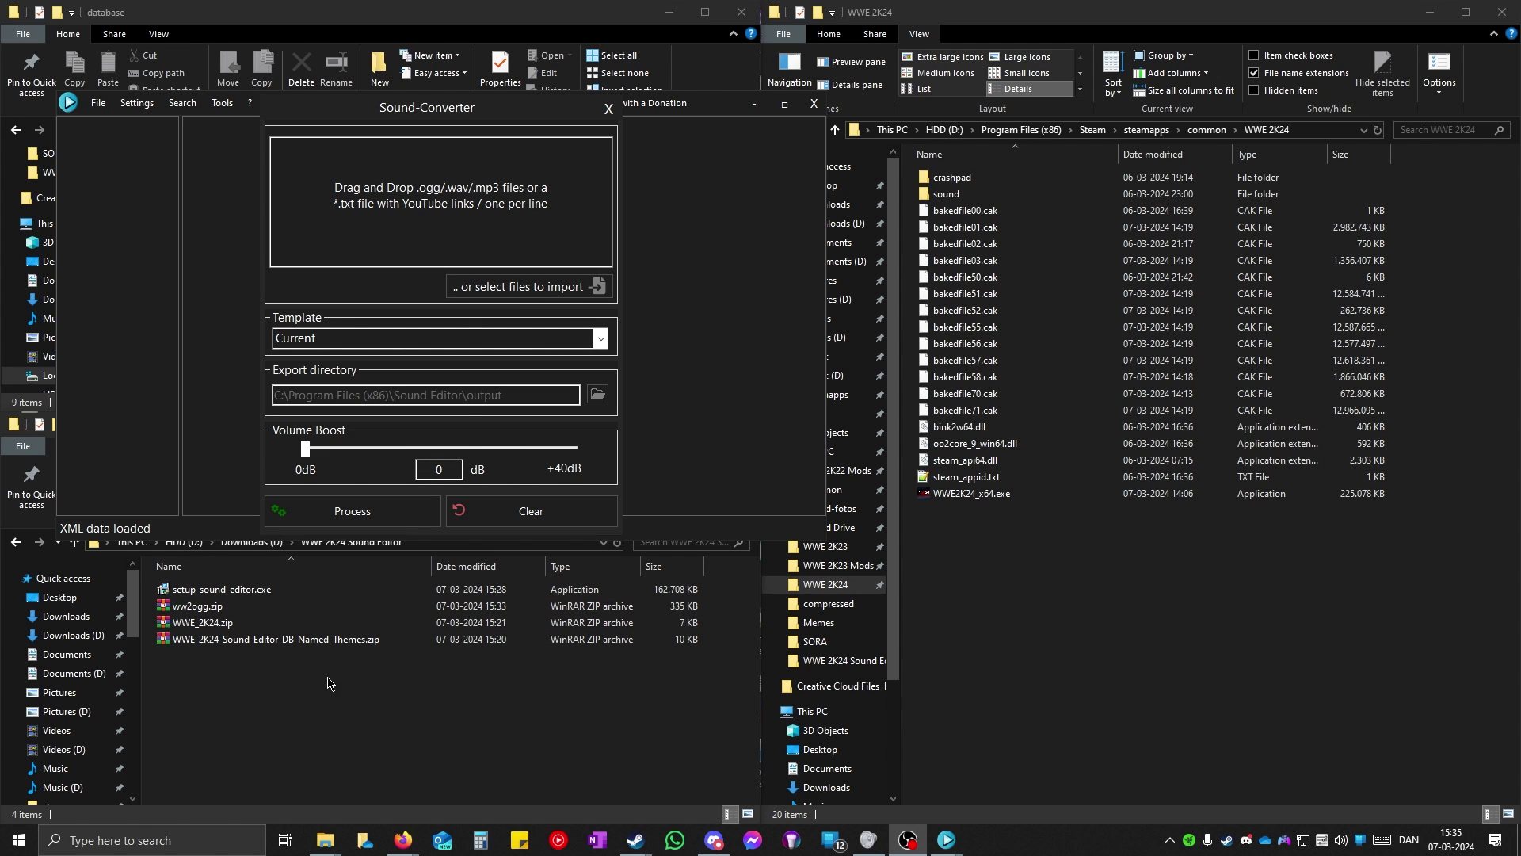
click(379, 715)
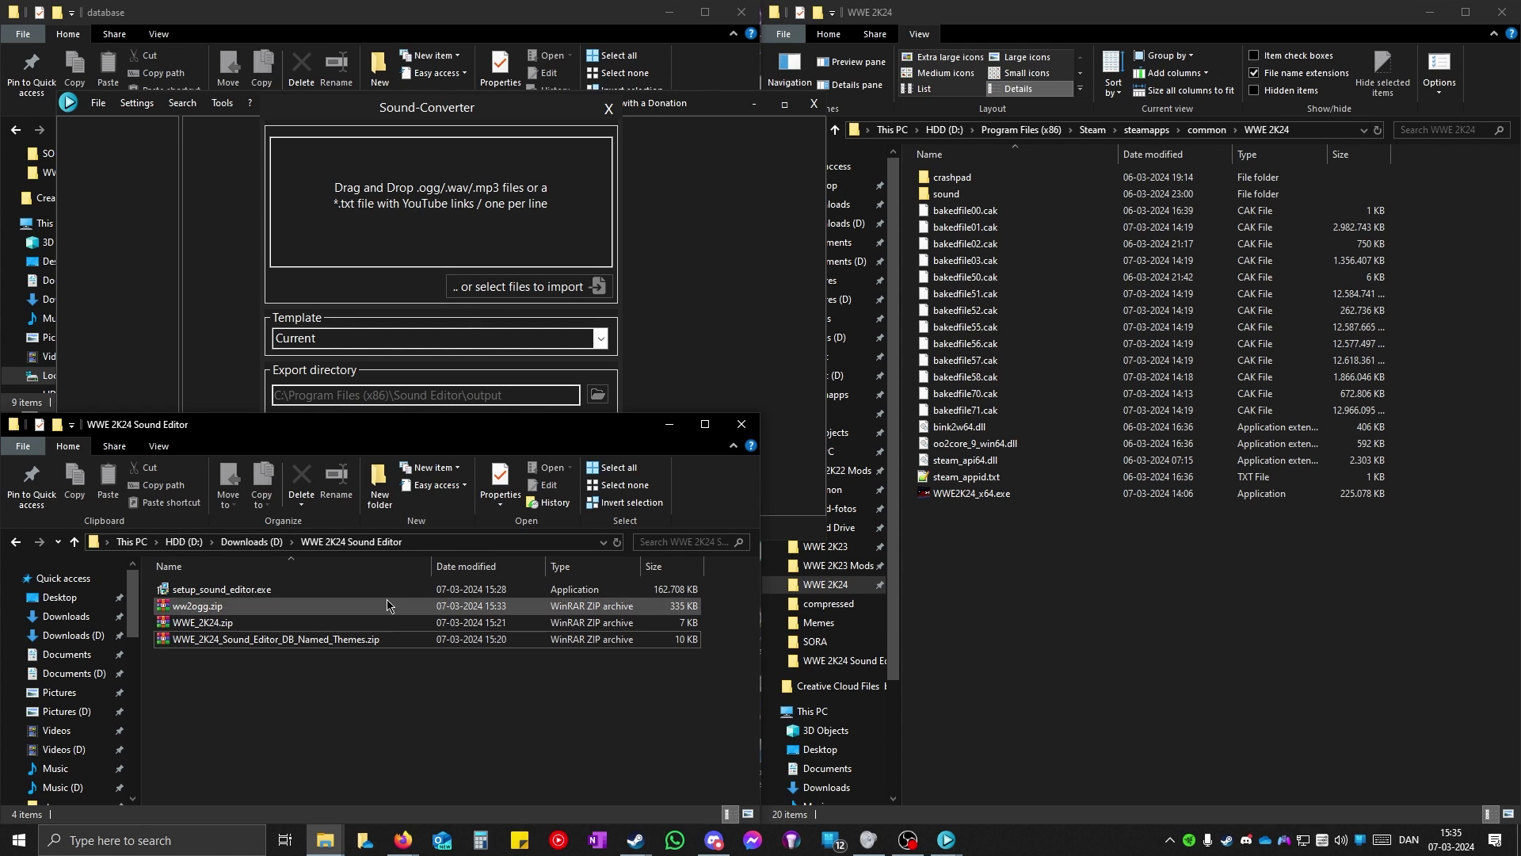
Step: Create a new text document named sounds.txt and open it in Notepad
right_click(266, 694)
mouse_move(412, 650)
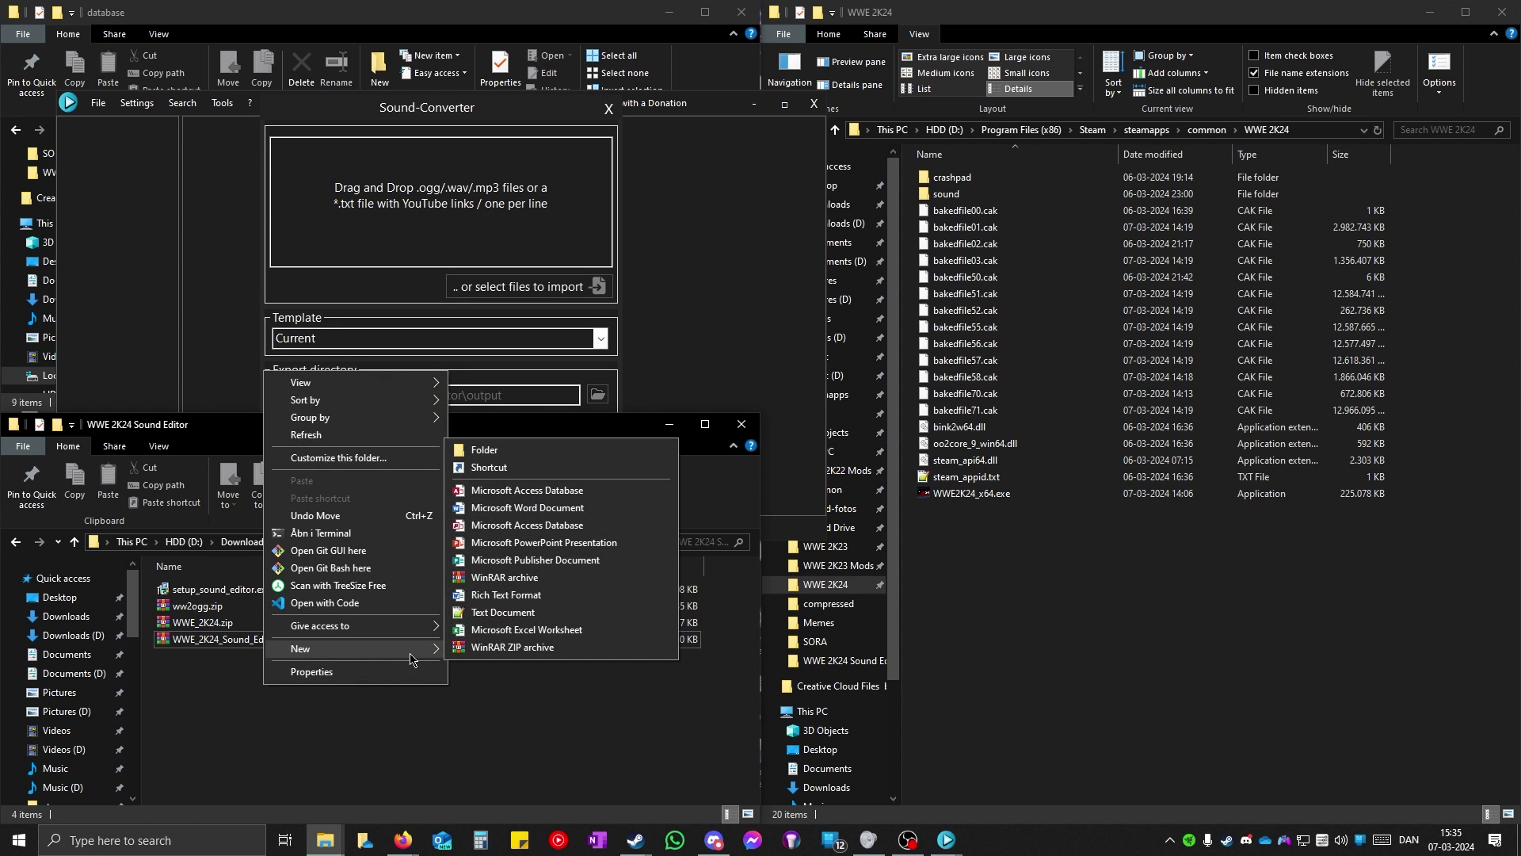
click(502, 611)
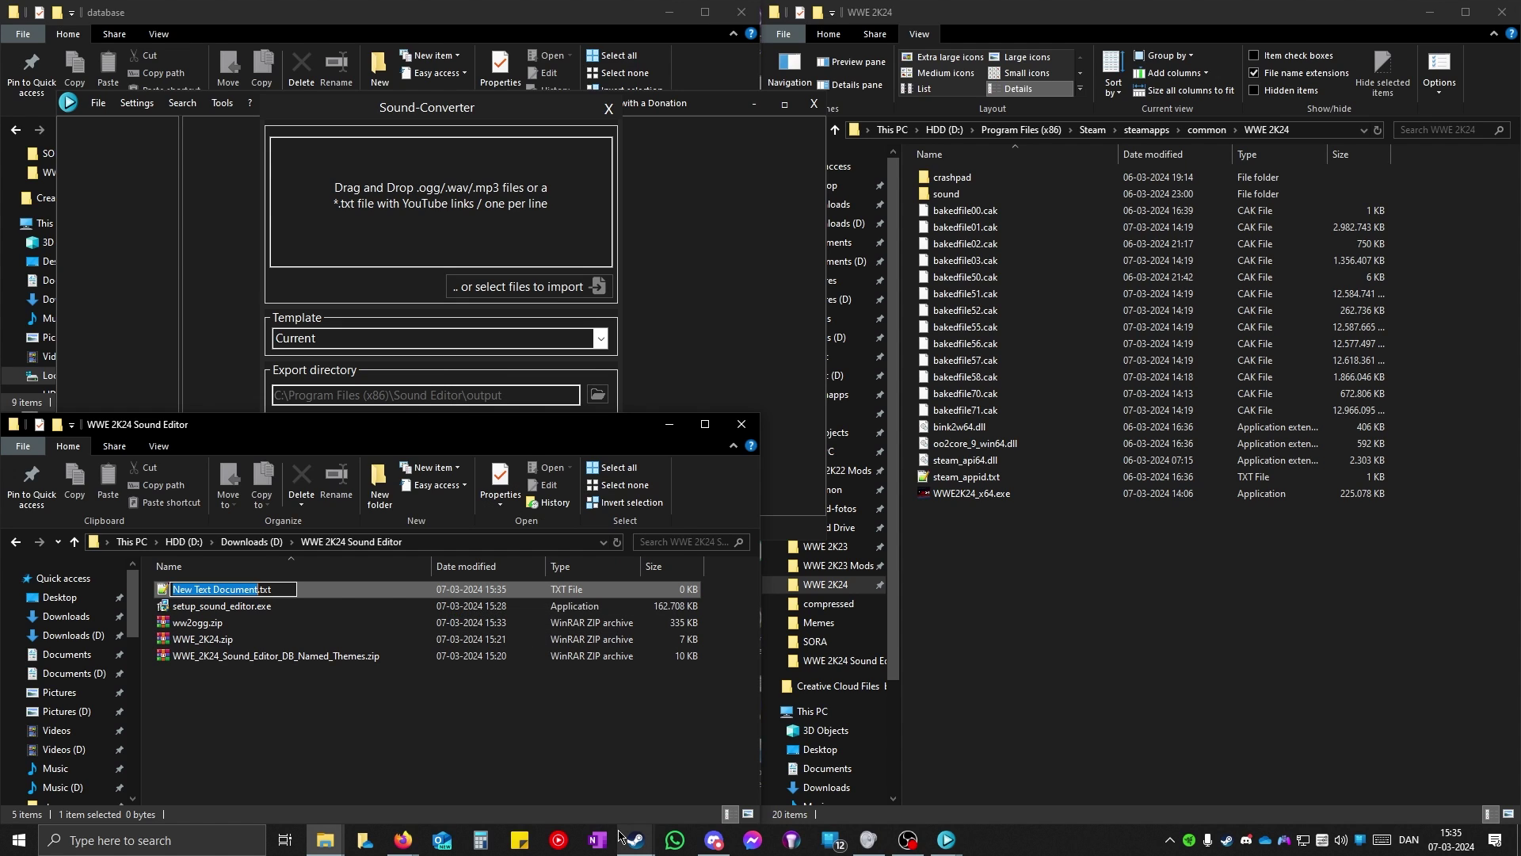
mouse_move(620, 835)
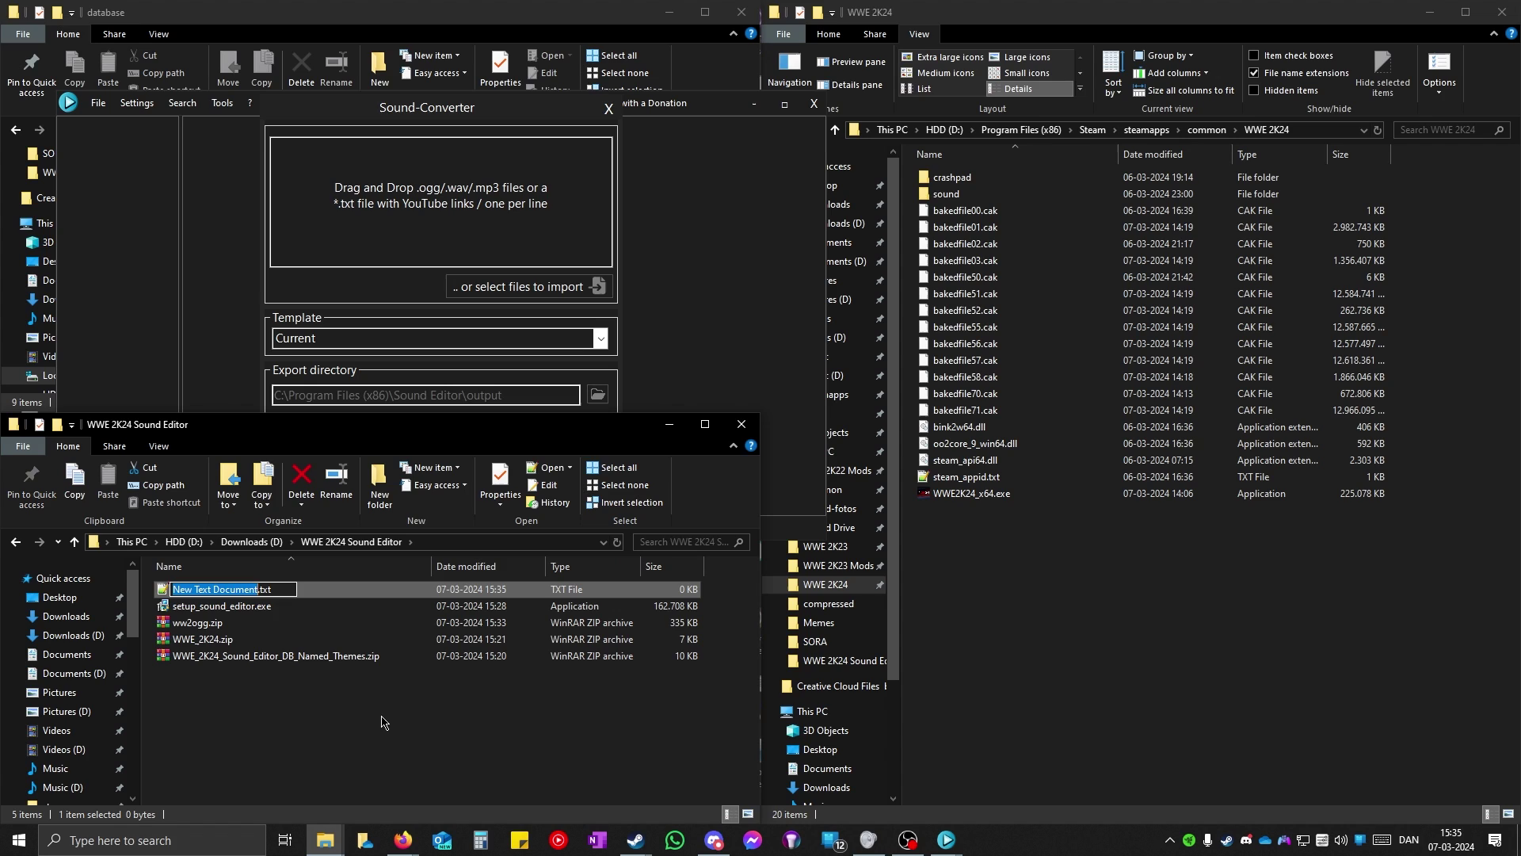
text(sounds)
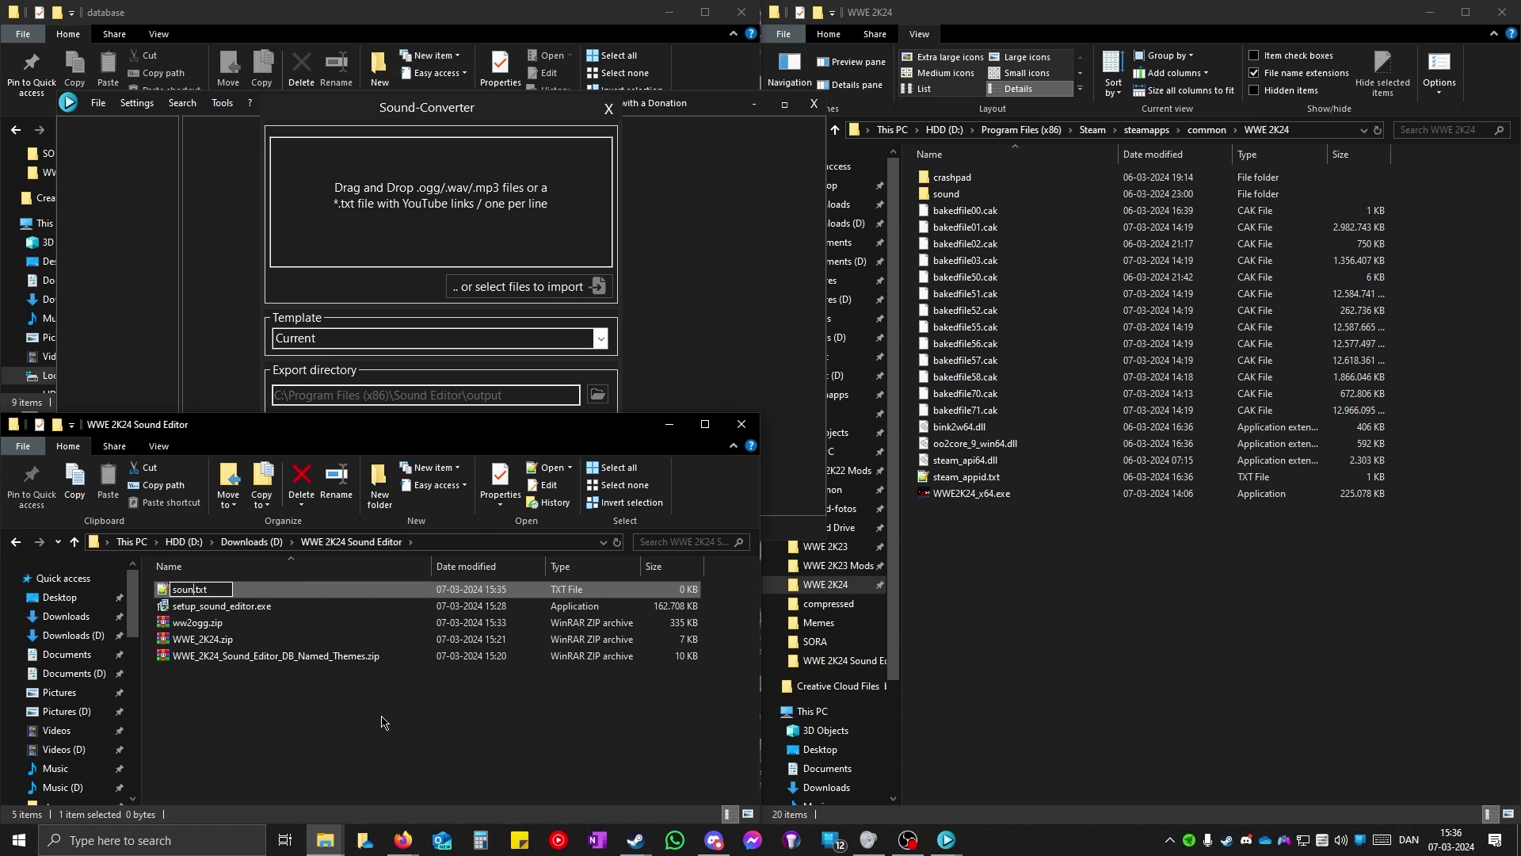
key(Return)
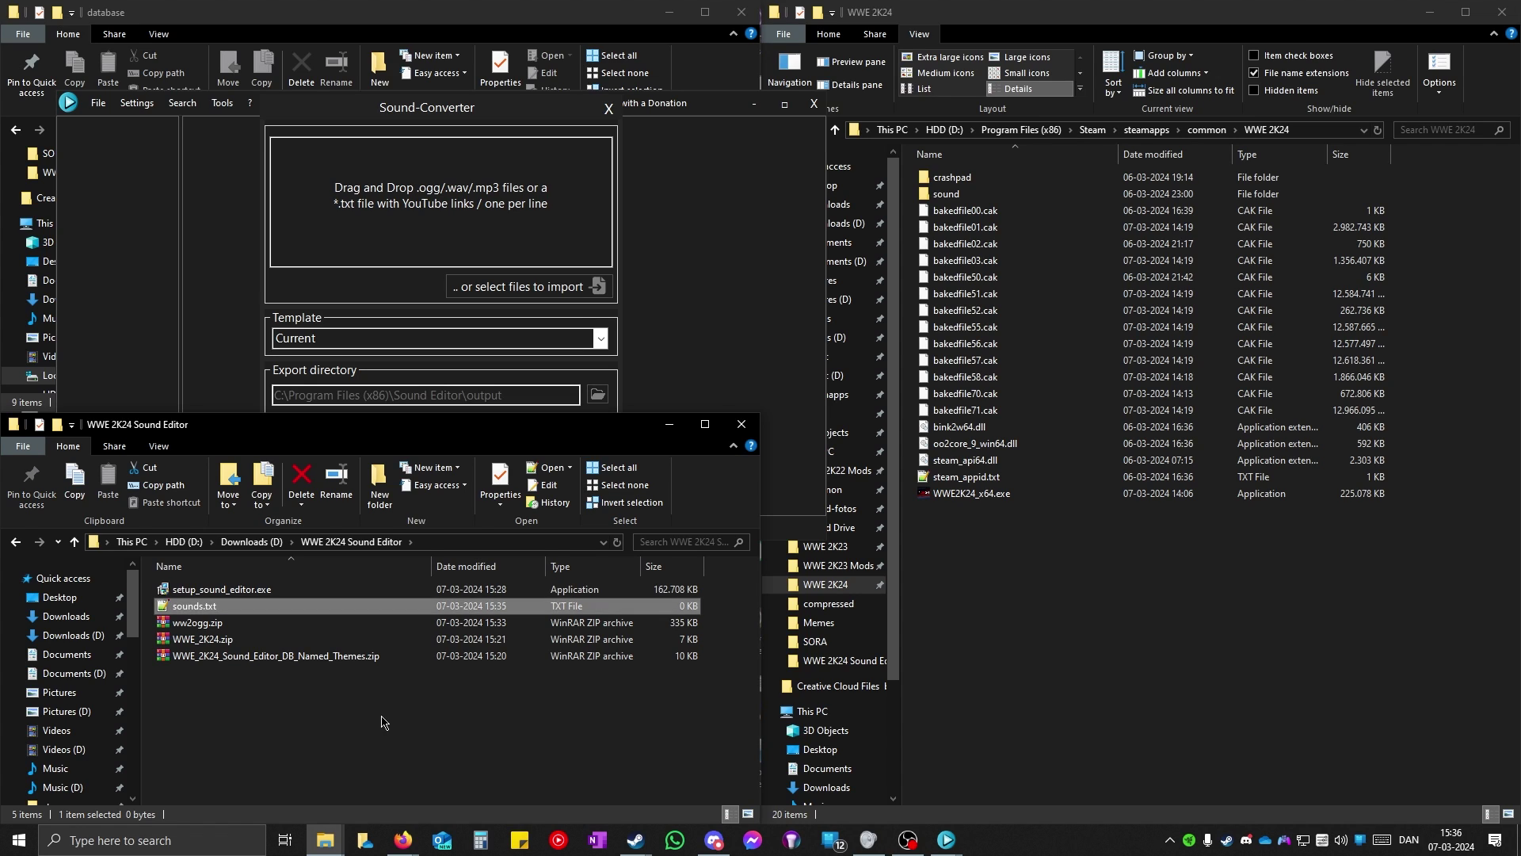
key(Return)
Step: Paste the YouTube link into sounds.txt, keeping only a single copy
right_click(936, 201)
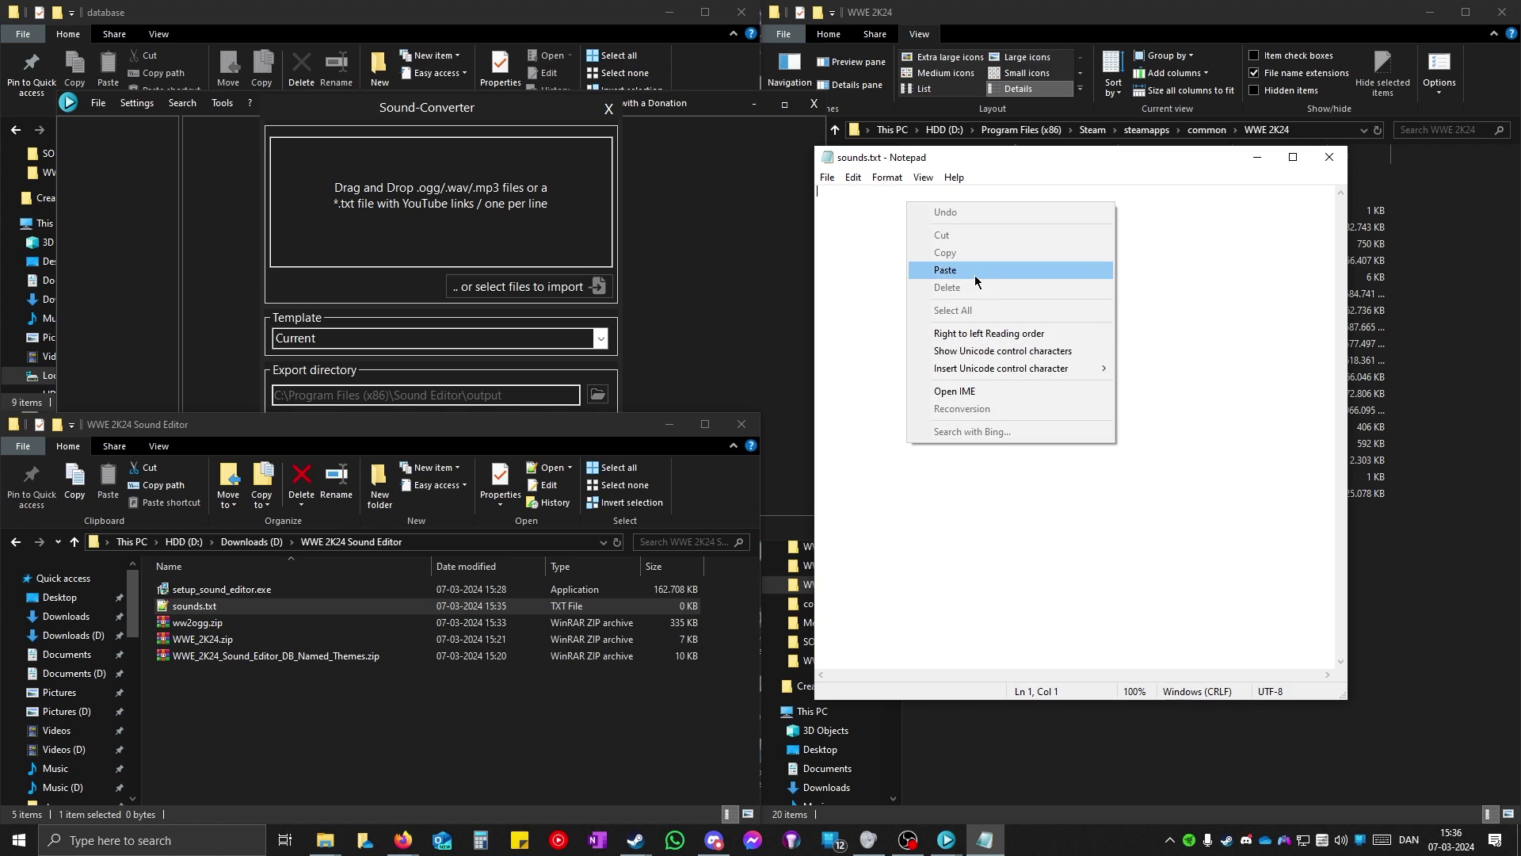
click(975, 272)
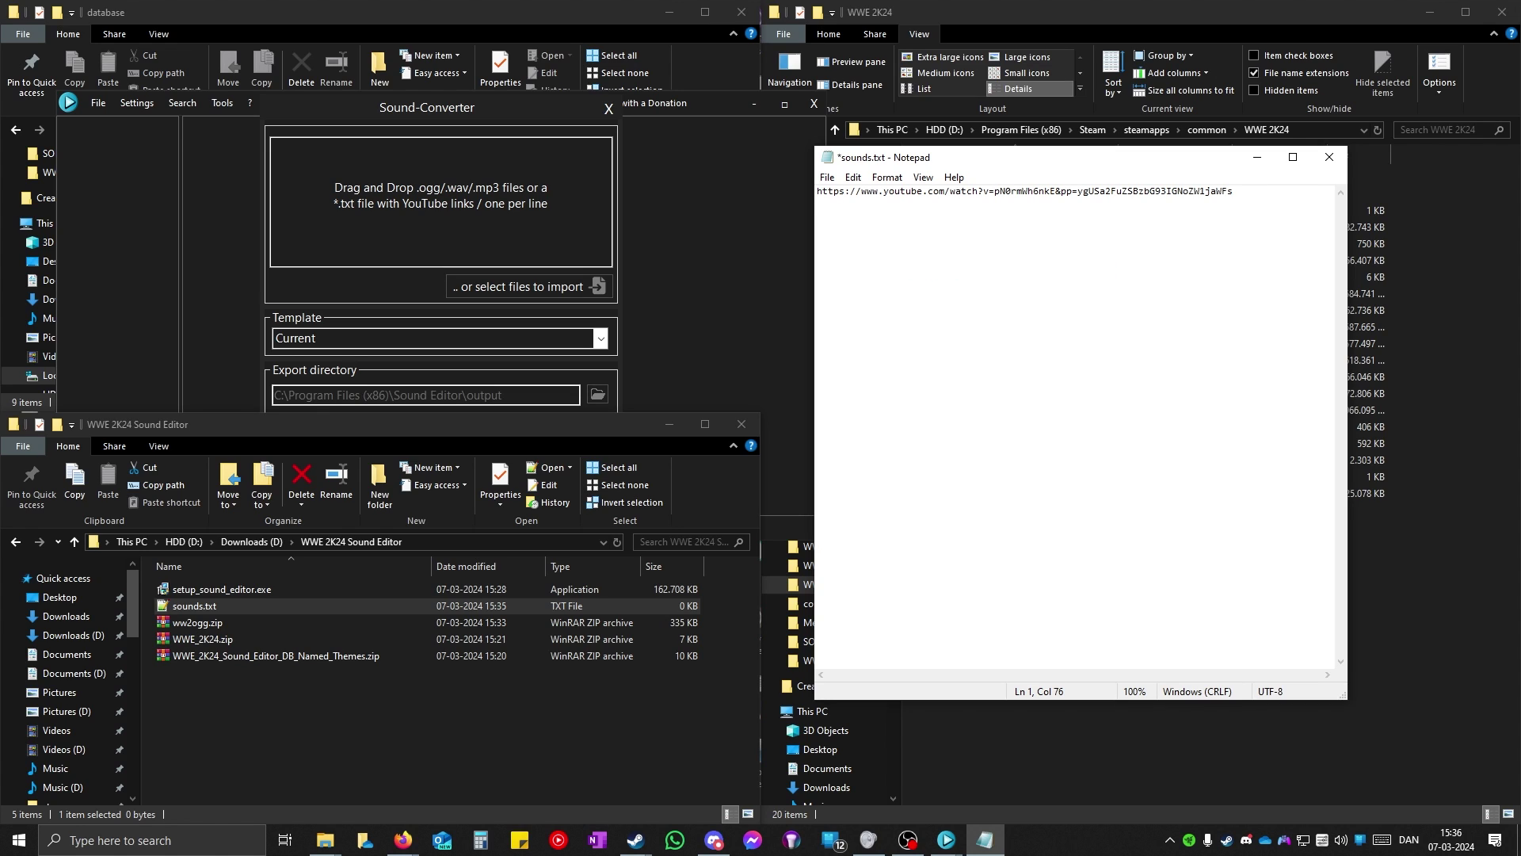
text(https://www.youtube.com/watch?v=pN0rmWh6nkE&pp=ygUSa2FuZSBzbG93IGNoZW1jaWFs)
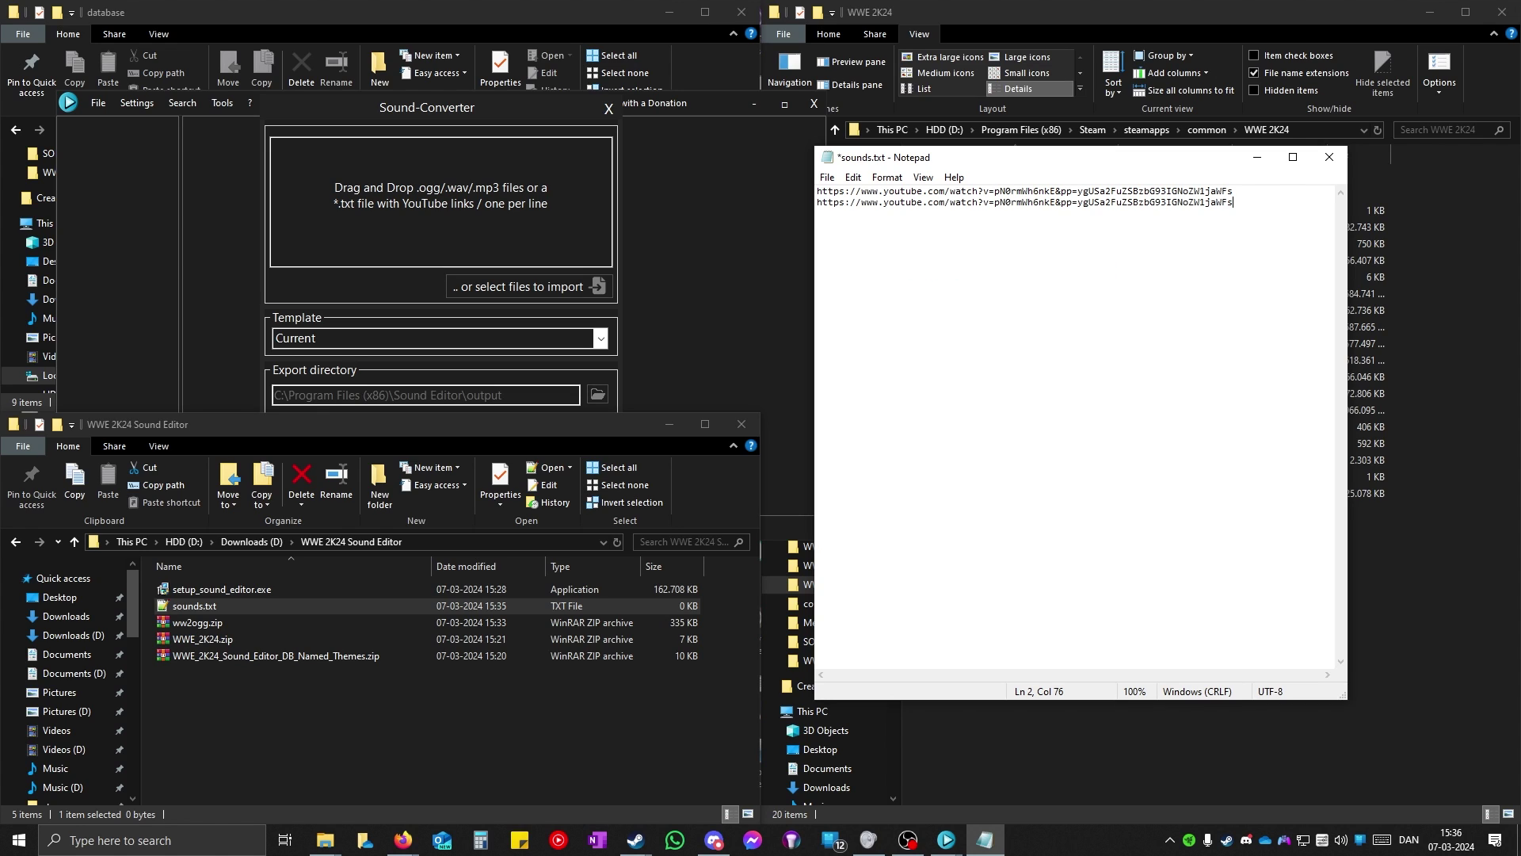
text(https://www.youtube.com/watch?v=pN0rmWh6nkE&pp=ygUSa2FuZSBzbG93IGNoZW1jaWFs)
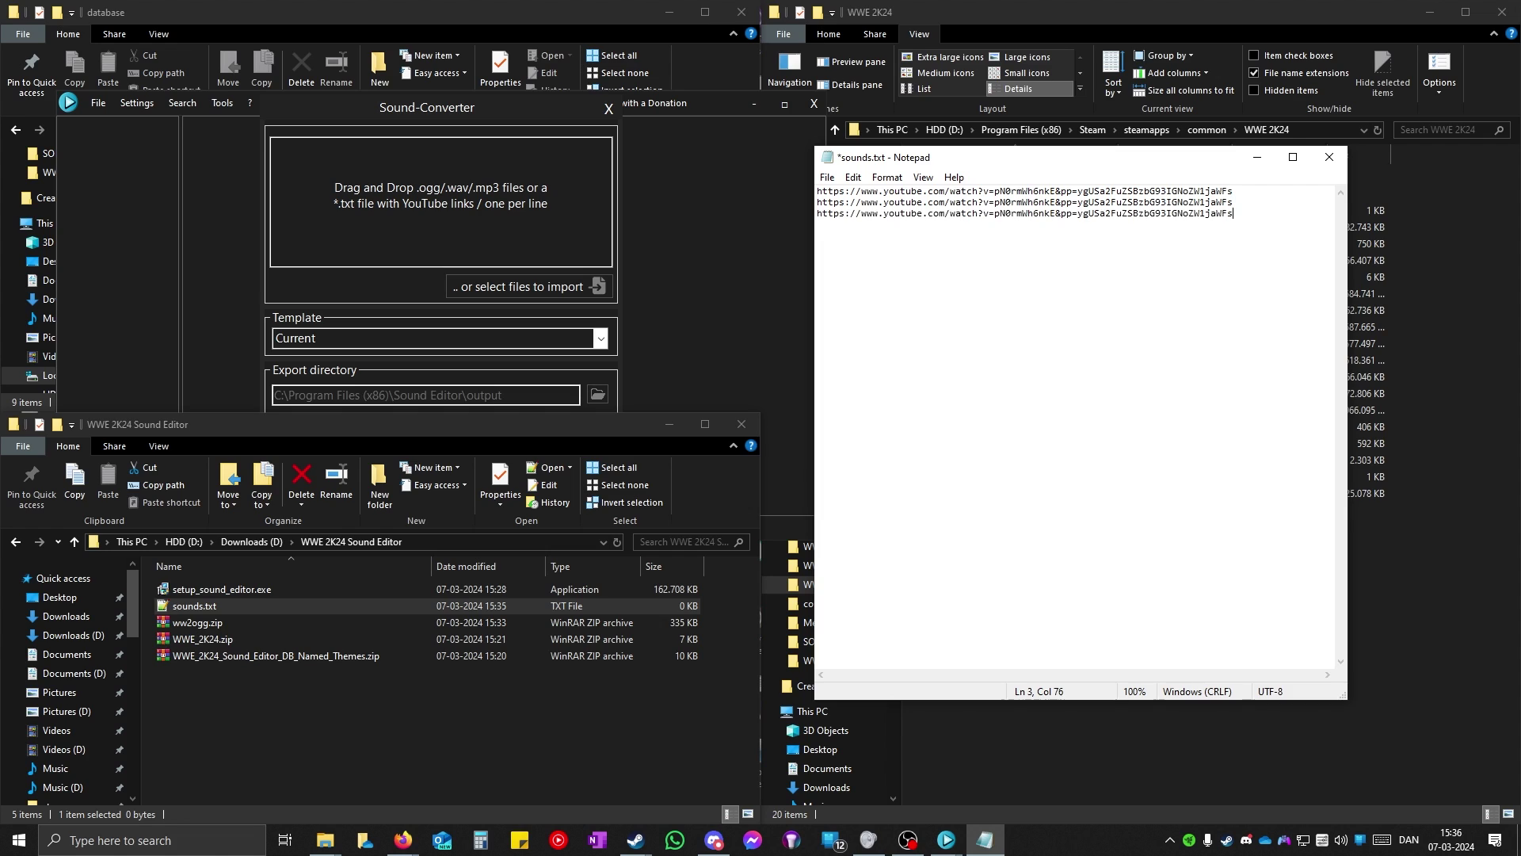
text(https://www.youtube.com/watch?v=pN0rmWh6nkE&pp=ygUSa2FuZSBzbG93IGNoZW1jaWFs)
key(Return)
key(shift+Up)
key(shift+Up)
key(shift+Up)
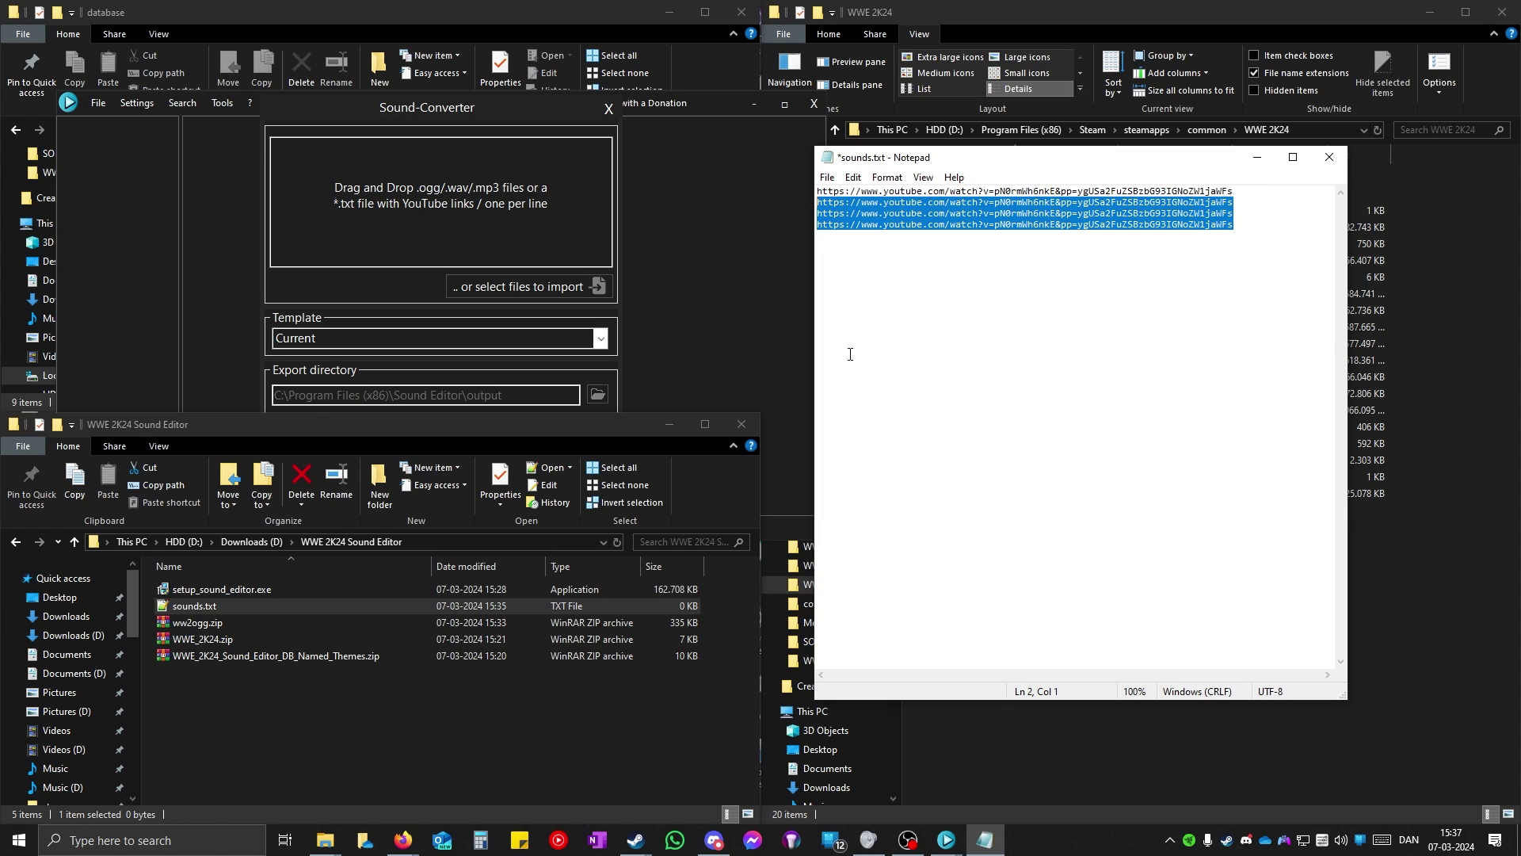
key(BackSpace)
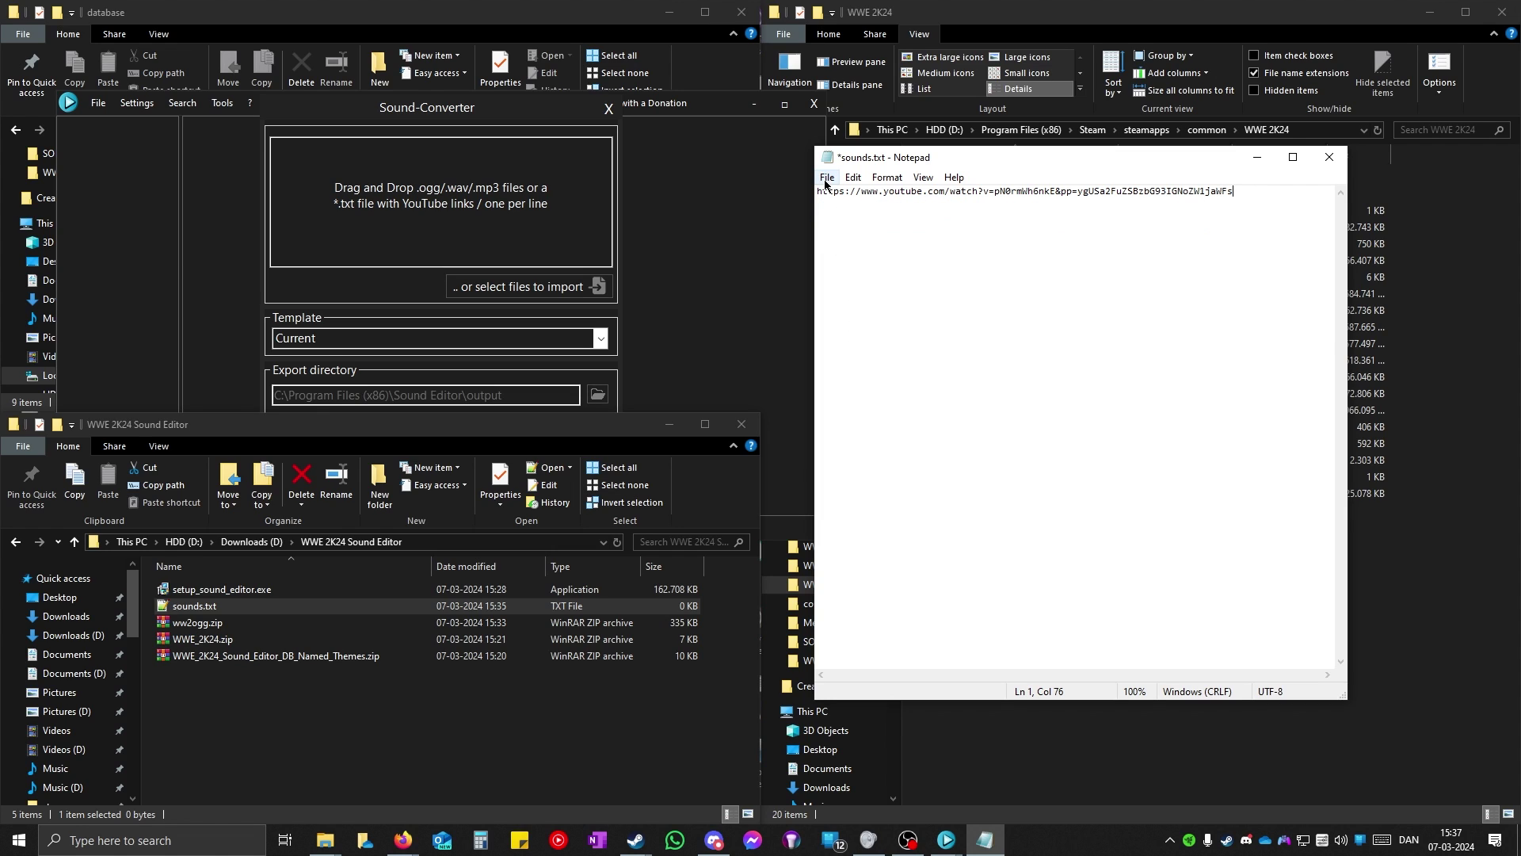
Step: Save sounds.txt and close Notepad
click(827, 178)
click(843, 248)
click(1329, 157)
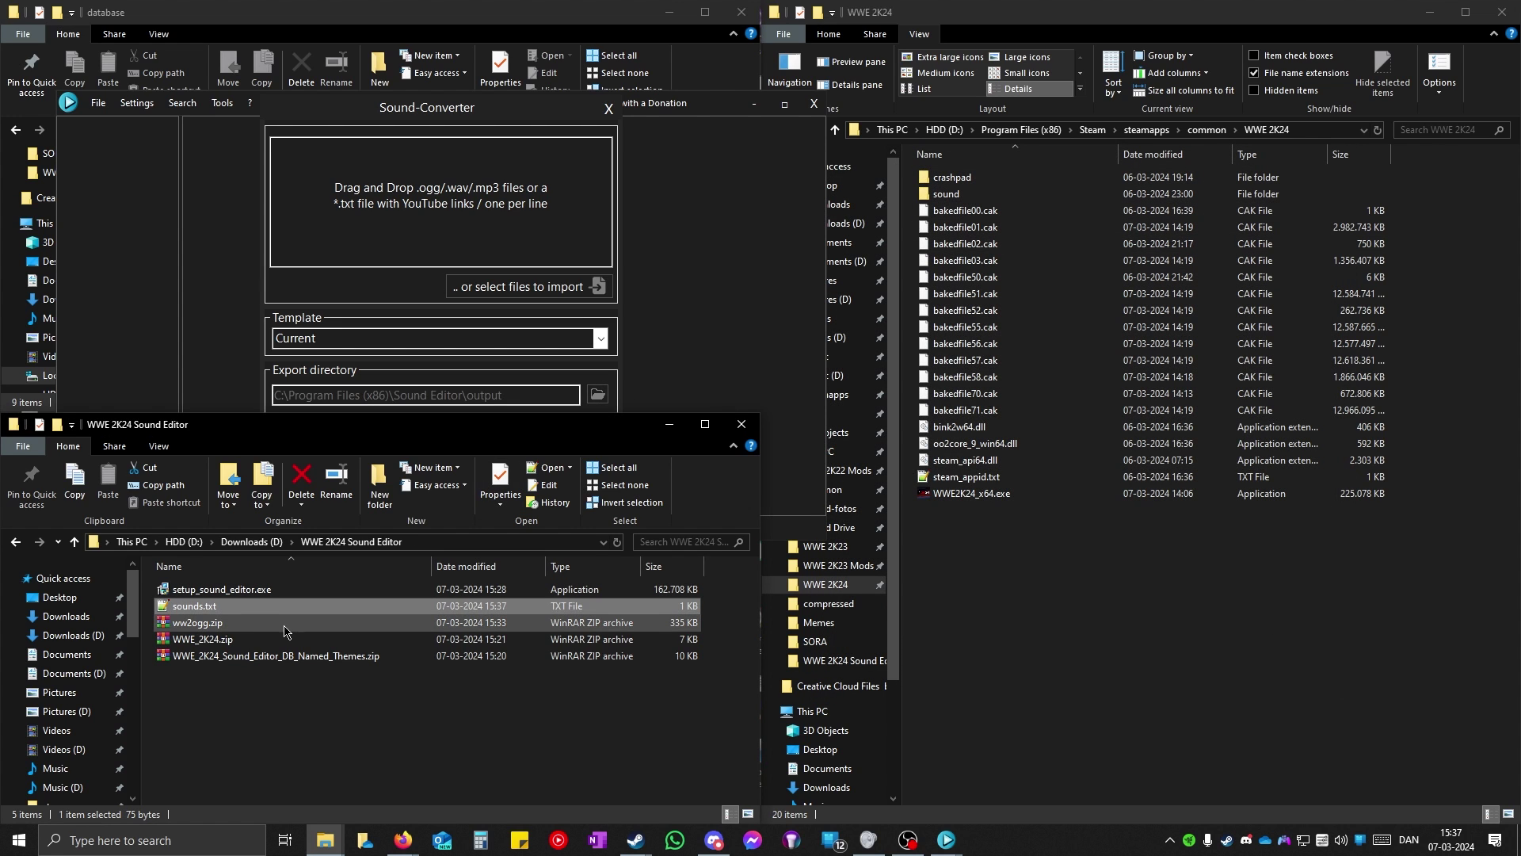
Step: Drop sounds.txt into the Sound-Converter and process the Kane - Slow Chemical Custom Attitude Titantron track
drag(274, 611, 426, 203)
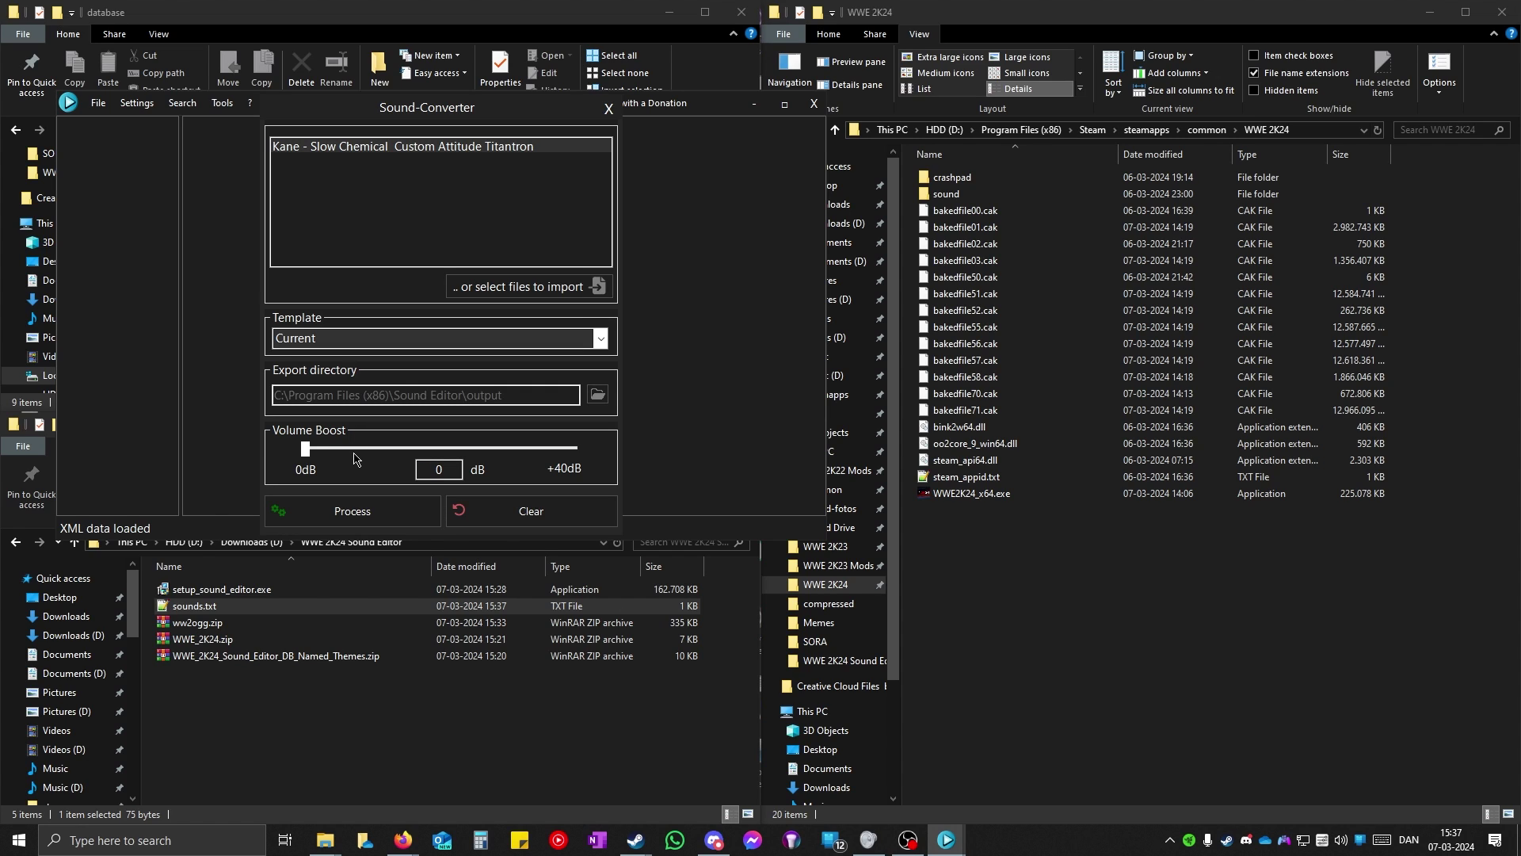
click(411, 512)
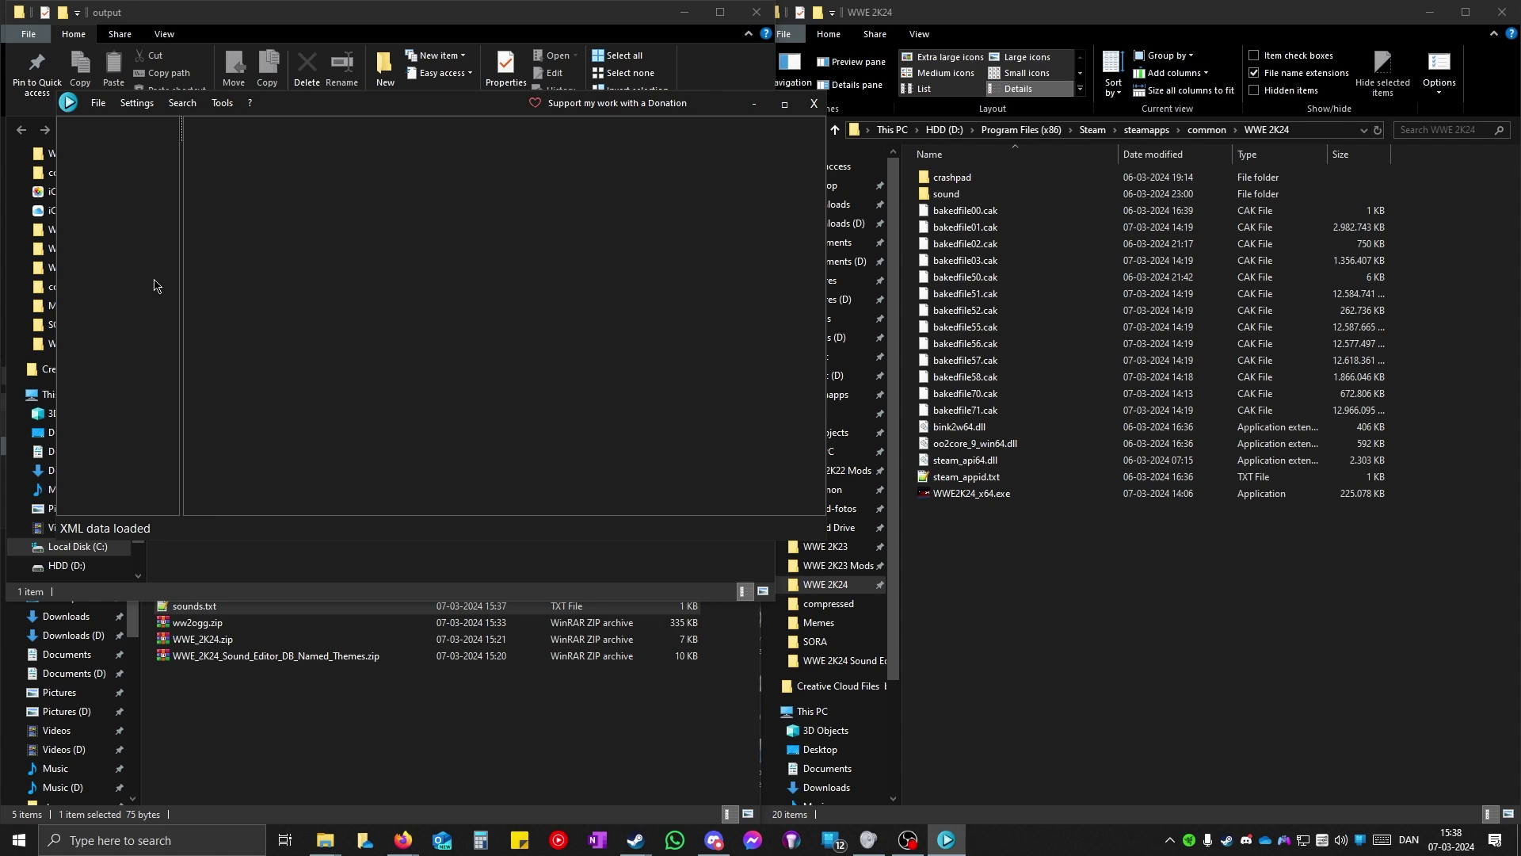
Step: Open music_4.pck from WWE 2K24's sound folder through File > Open
click(98, 104)
click(117, 142)
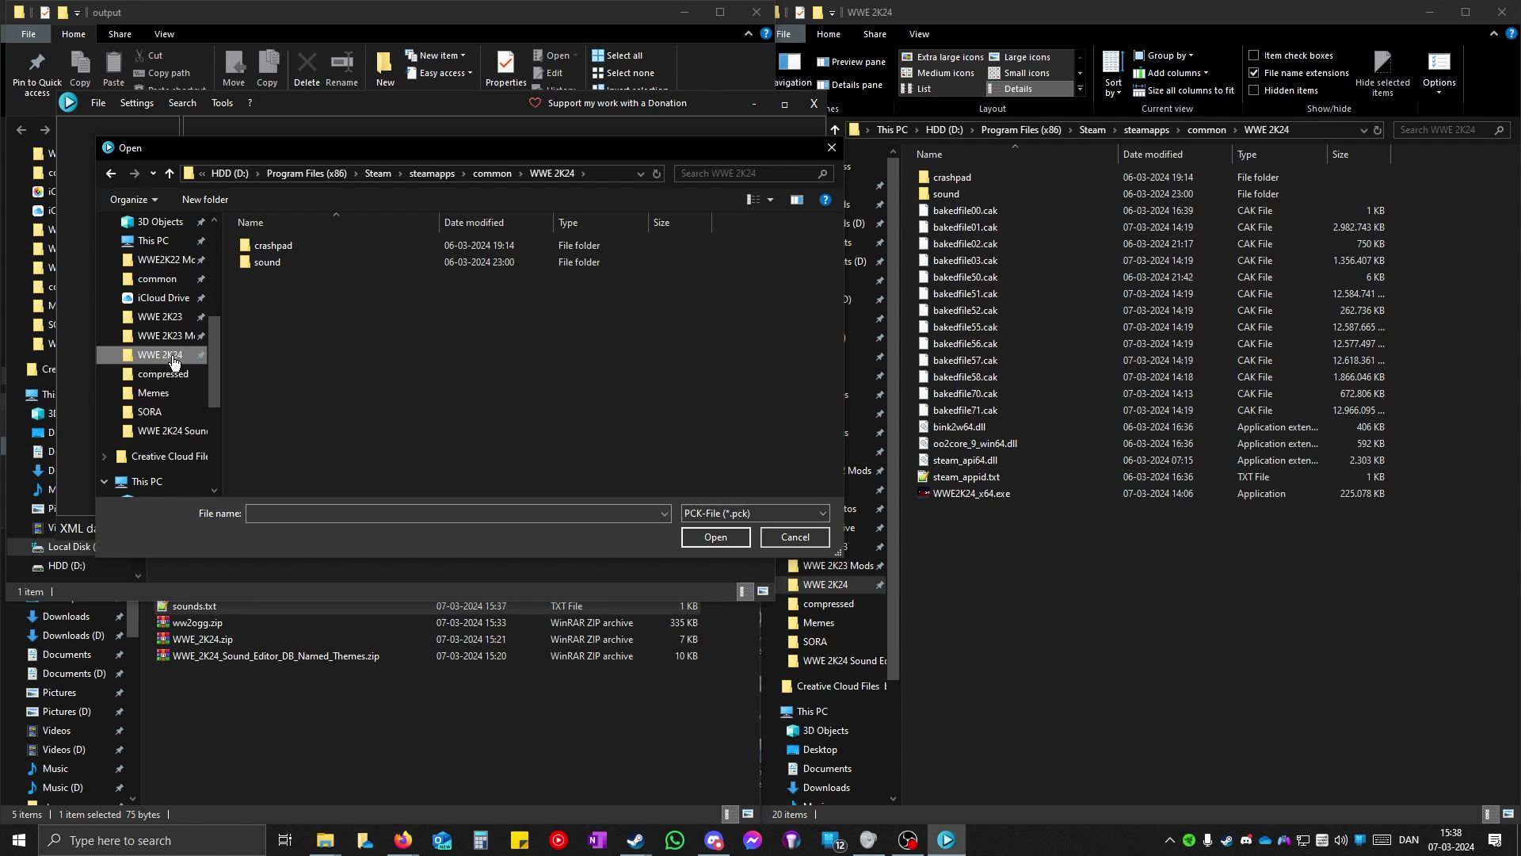
double_click(321, 266)
scroll(319, 269, down, 8)
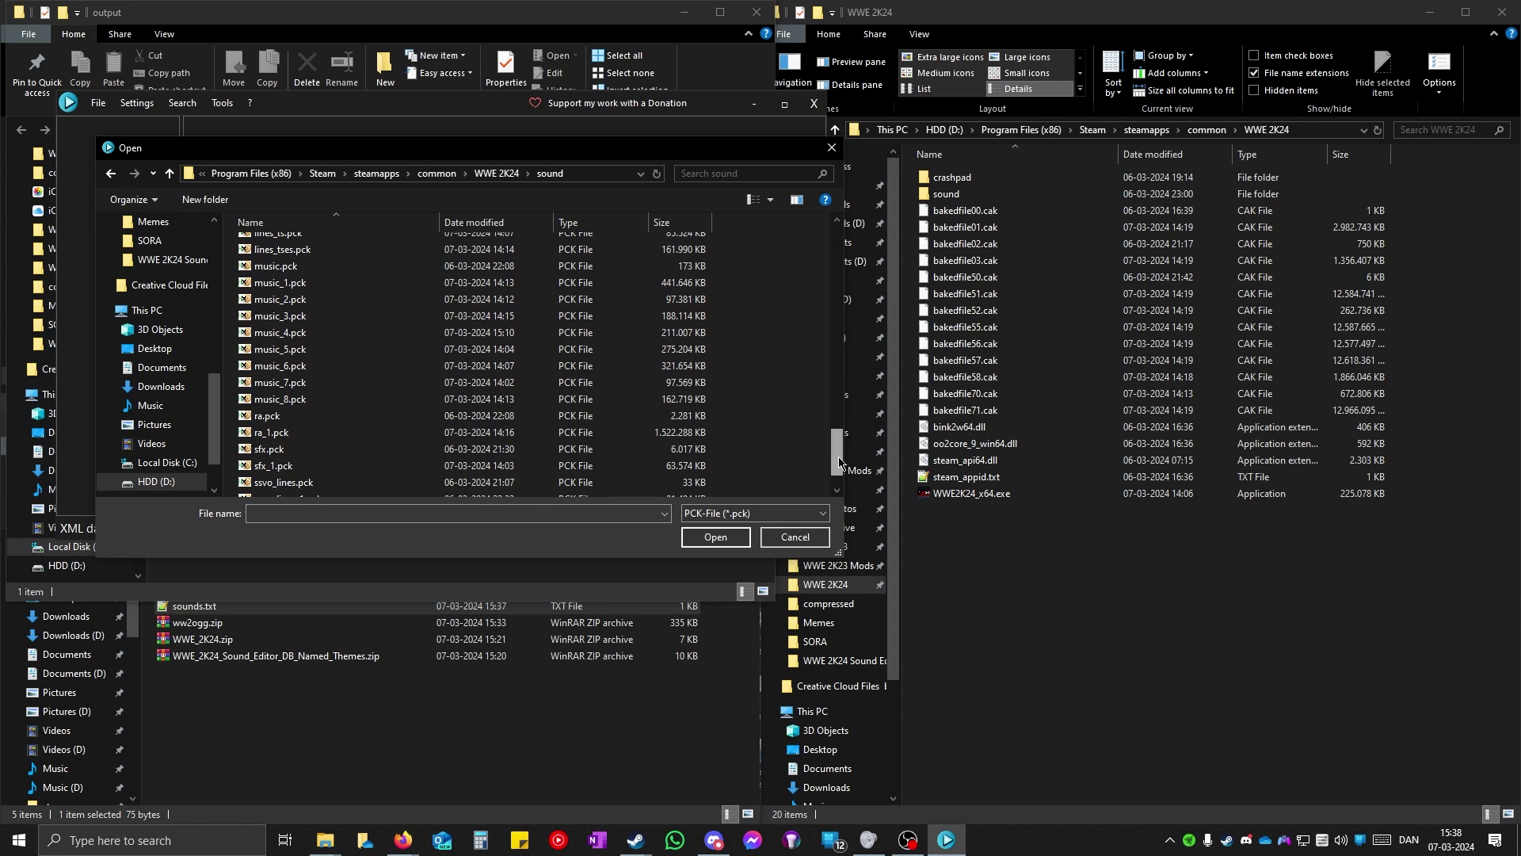
scroll(380, 254, down, 1)
click(367, 269)
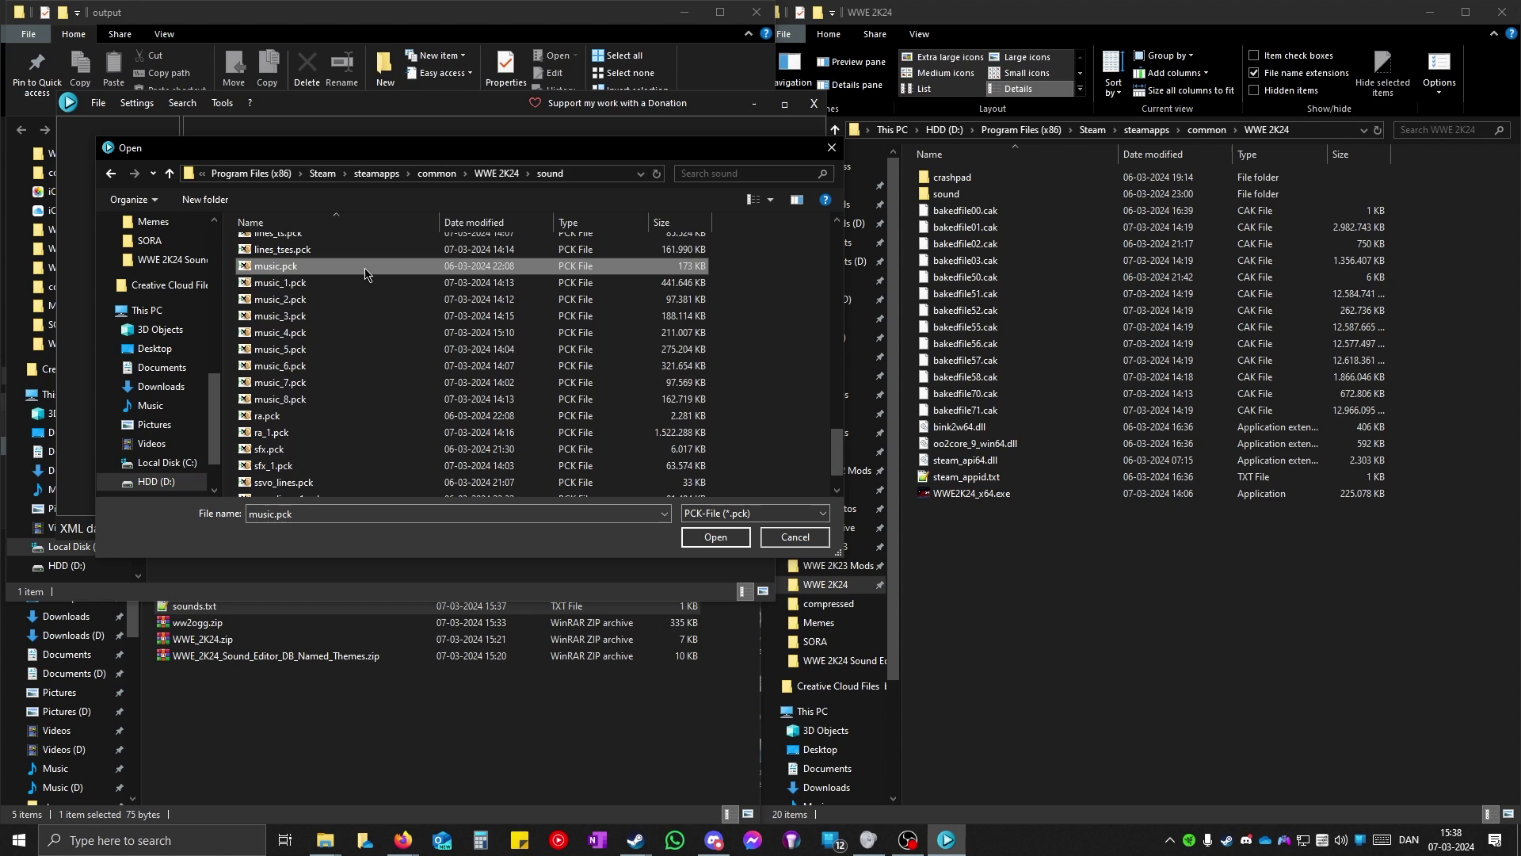
click(313, 400)
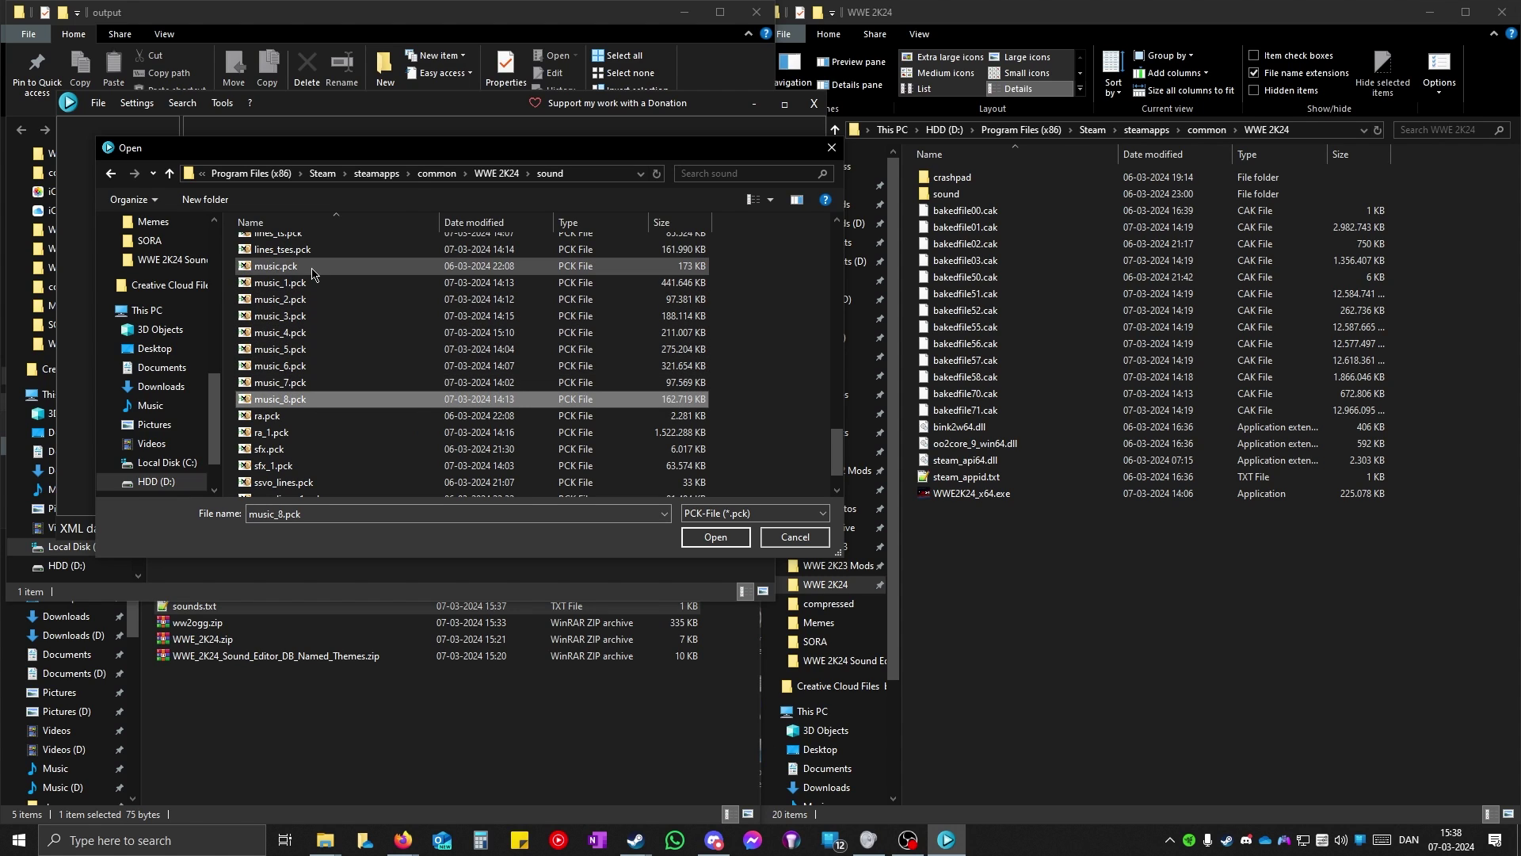
click(313, 284)
click(300, 401)
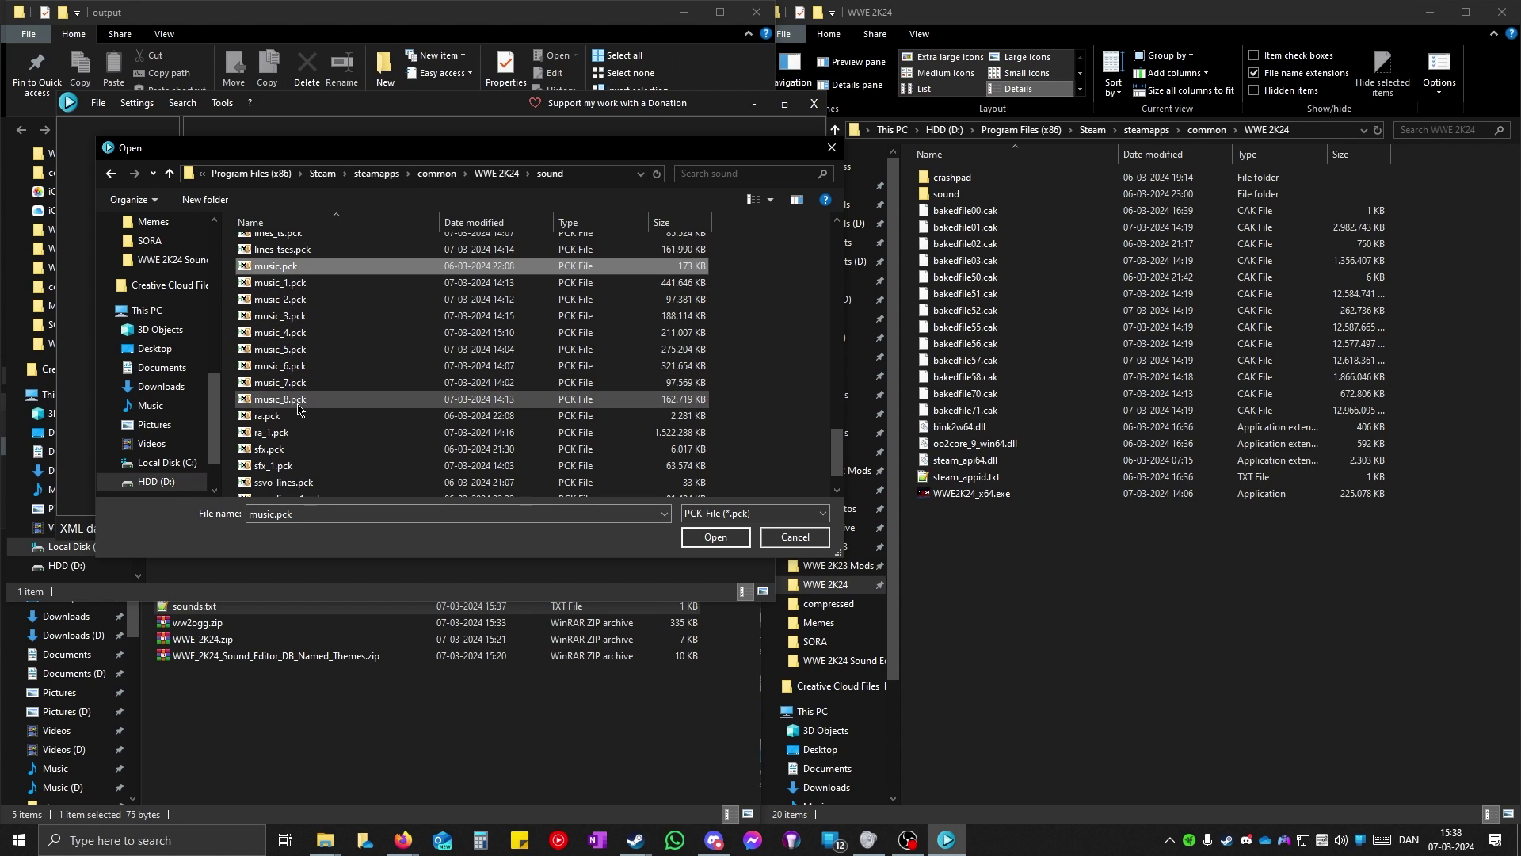
double_click(329, 339)
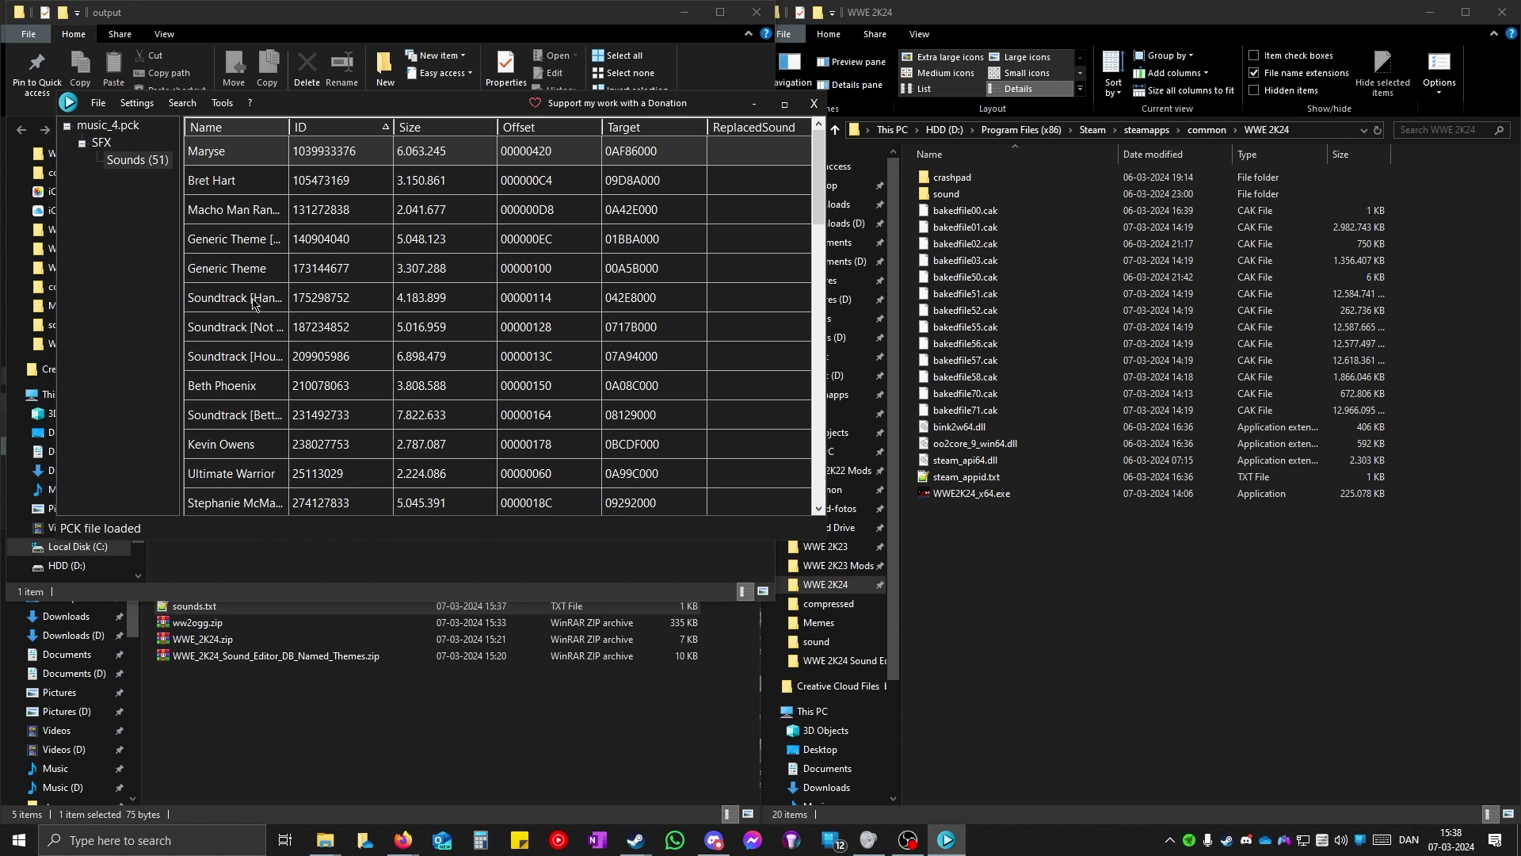
Step: Sort the sounds by name A to Z and select the Kane '08 entry
click(219, 130)
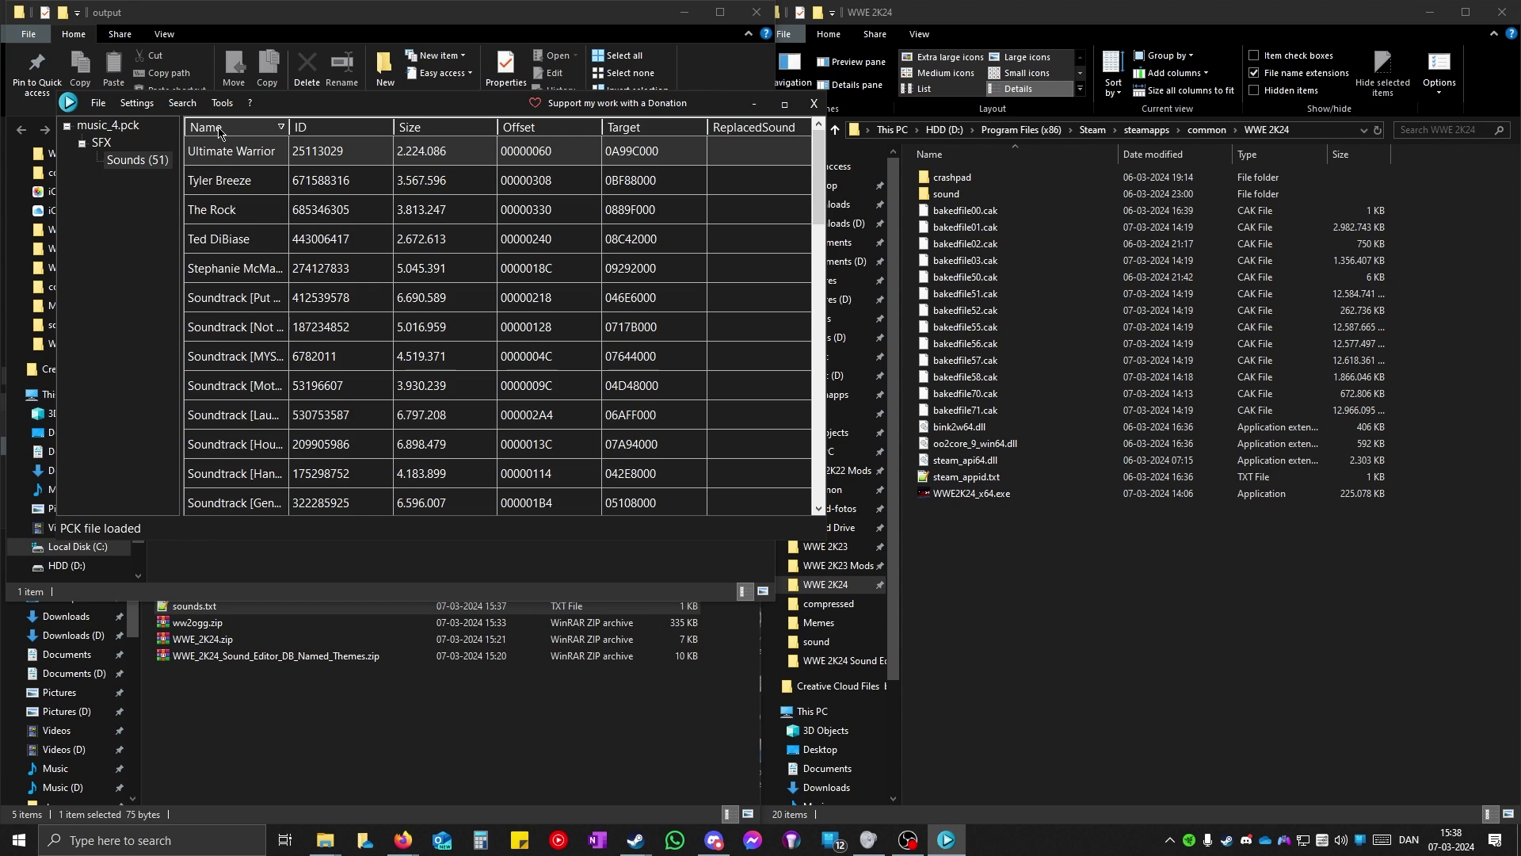
click(240, 129)
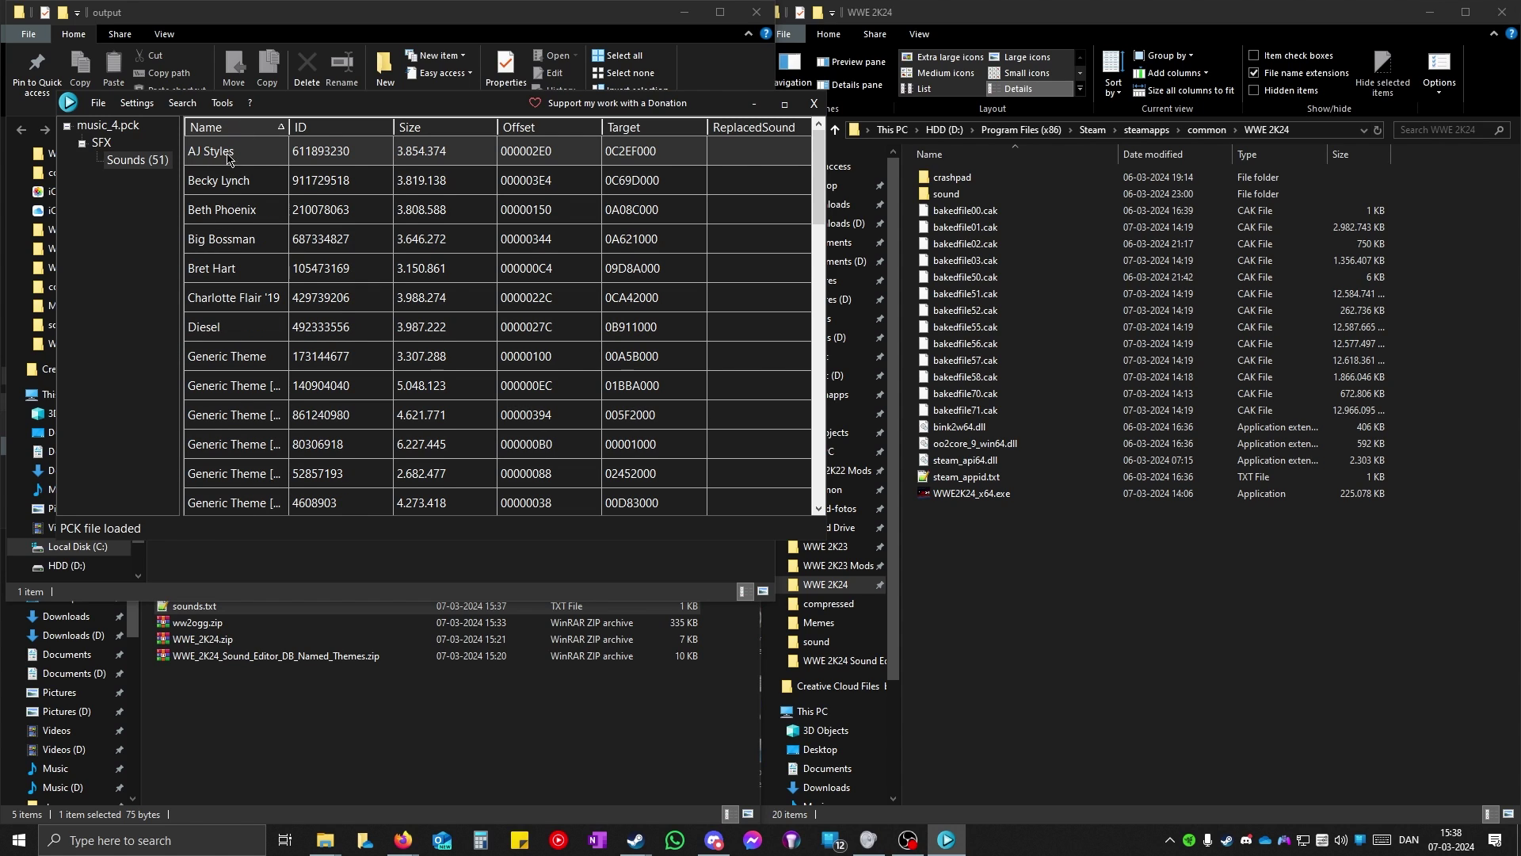
scroll(252, 168, down, 5)
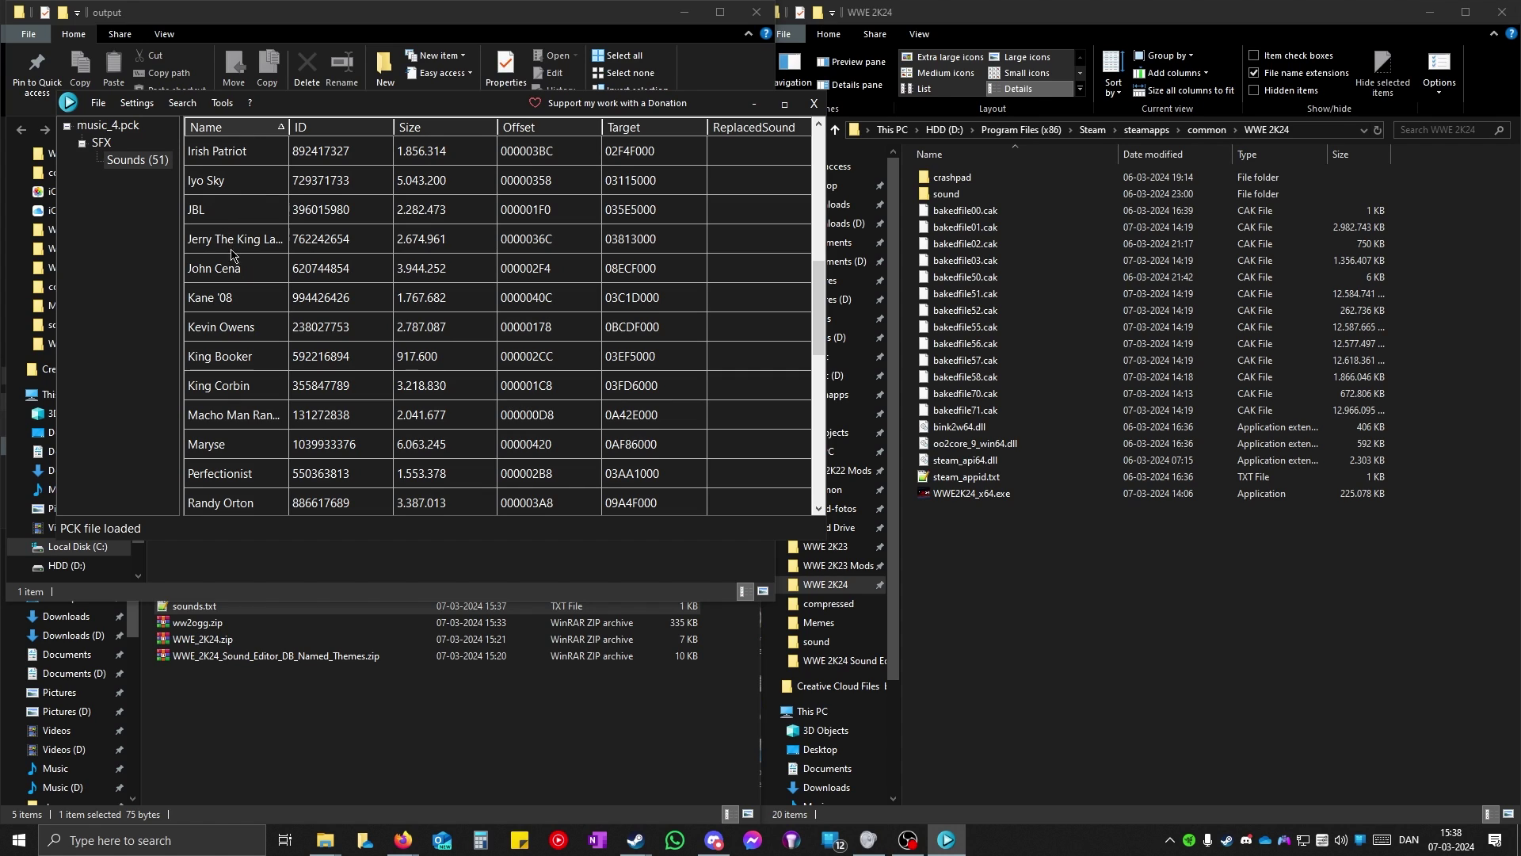
double_click(252, 301)
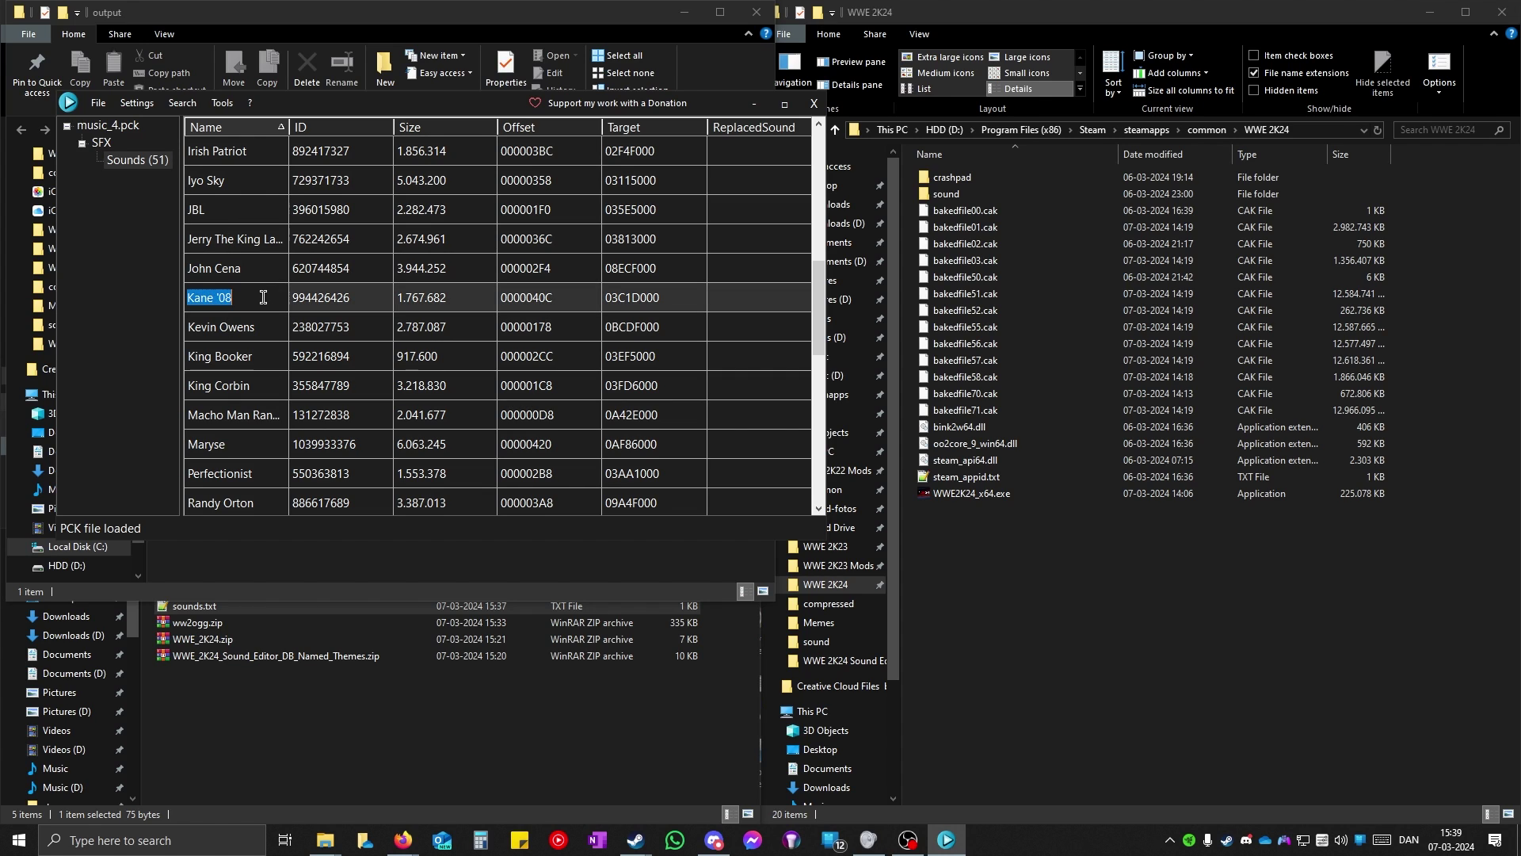
click(319, 305)
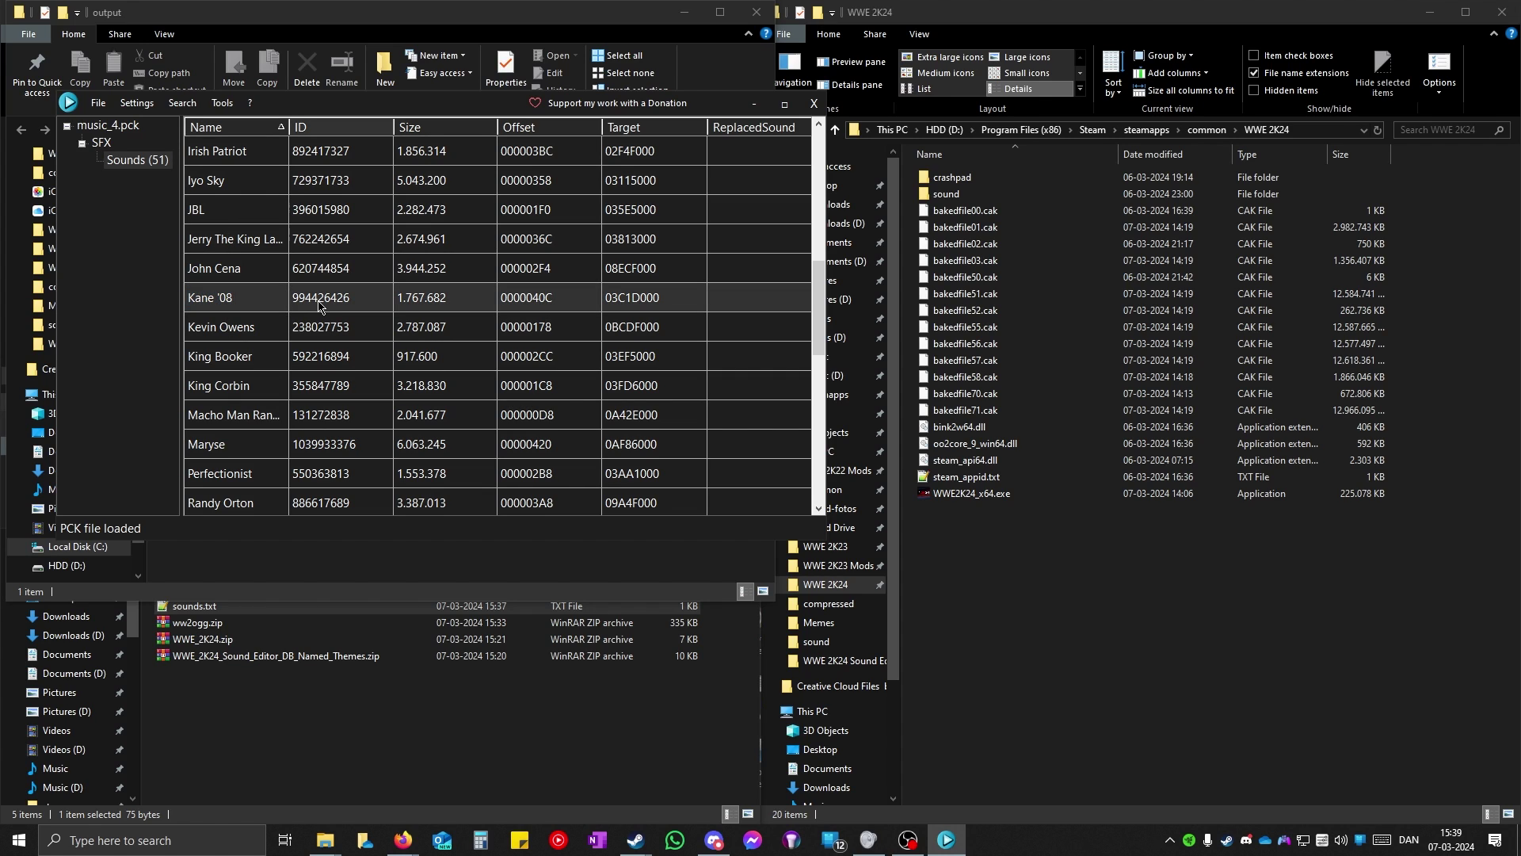
Step: Import the converted Slow Chemical track over Kane '08
right_click(244, 296)
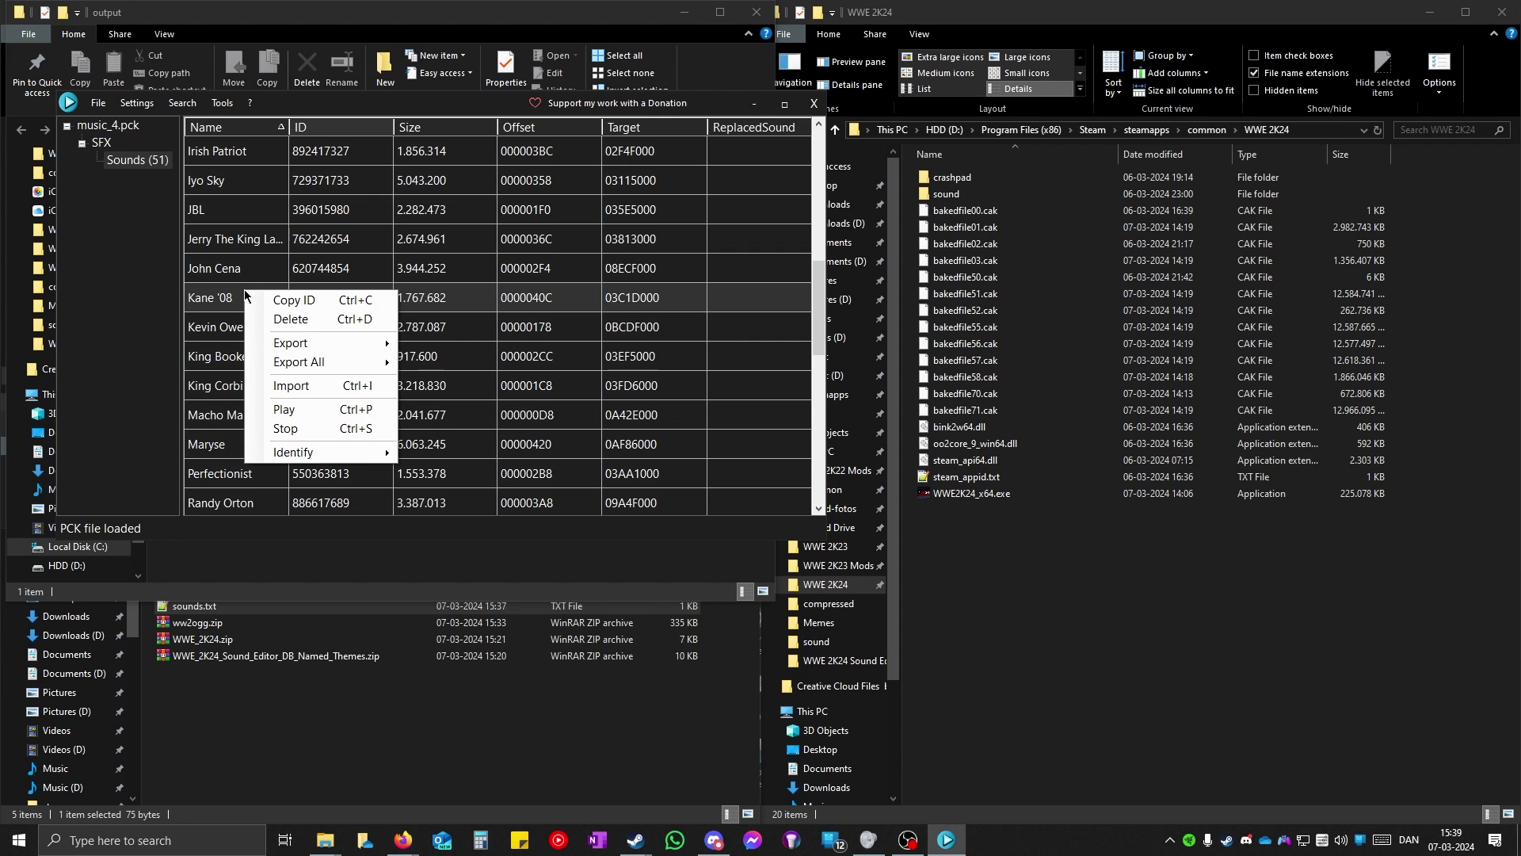
click(298, 385)
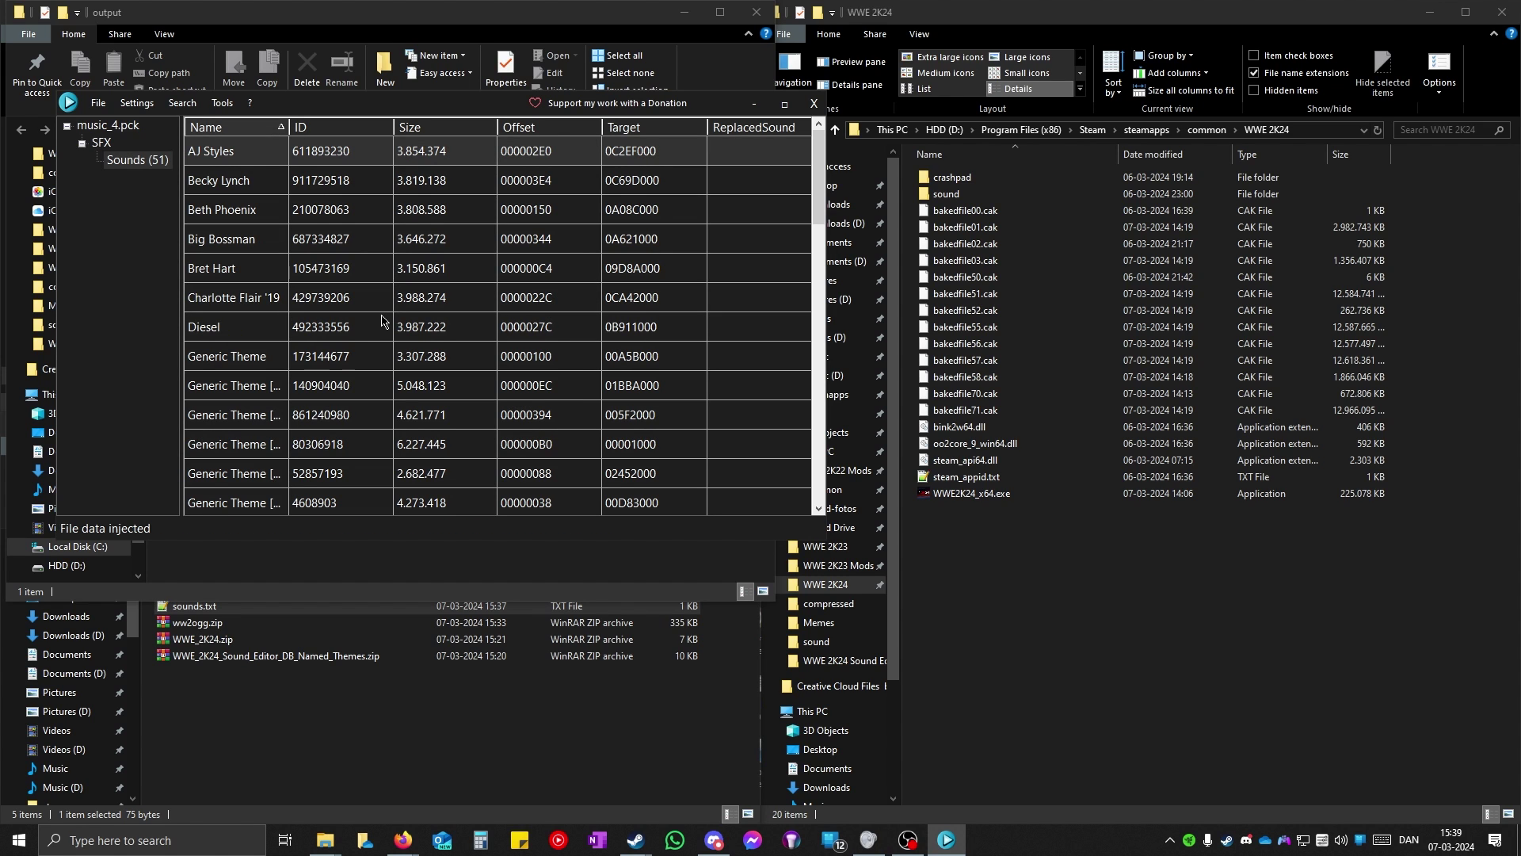
scroll(381, 320, down, 10)
scroll(381, 320, up, 3)
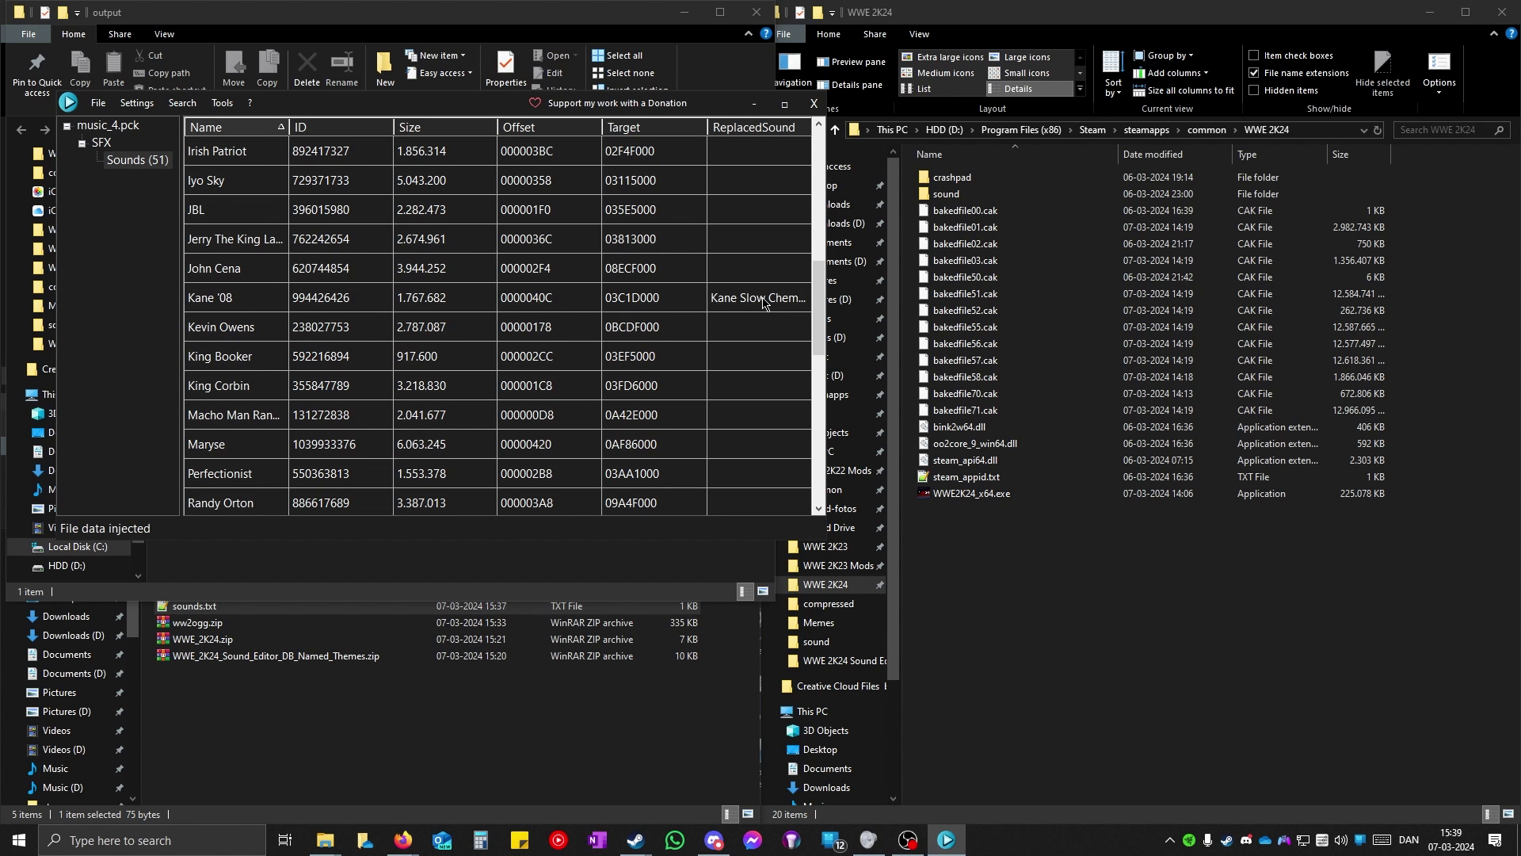